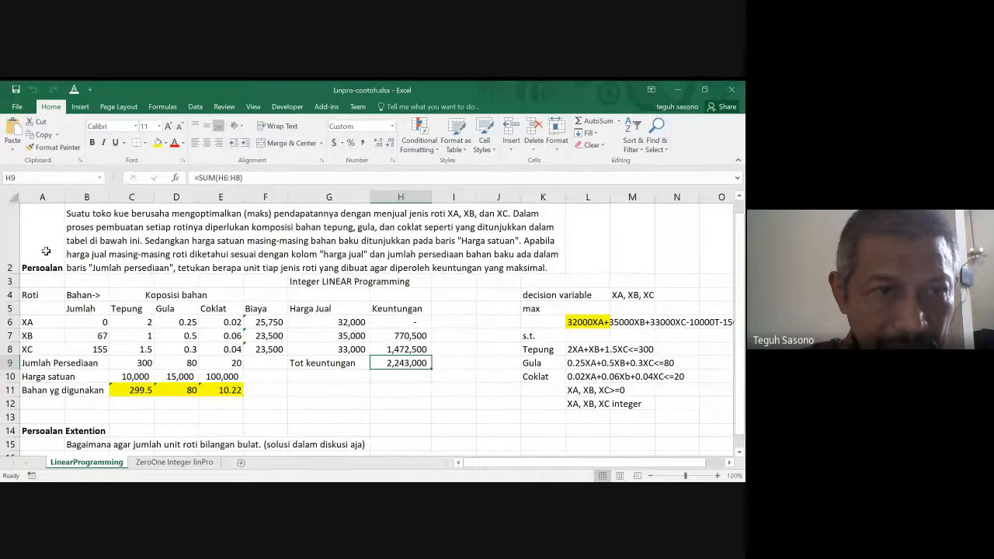
- Review the bakery problem description in B2 and the Tepung and Gula headings of the ingredient table
left_click(37, 227)
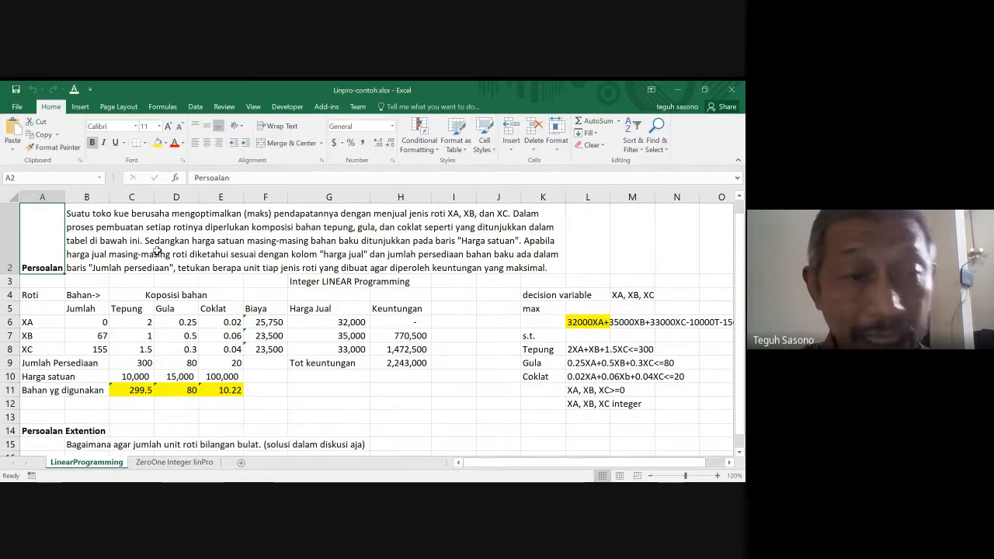
left_click(95, 231)
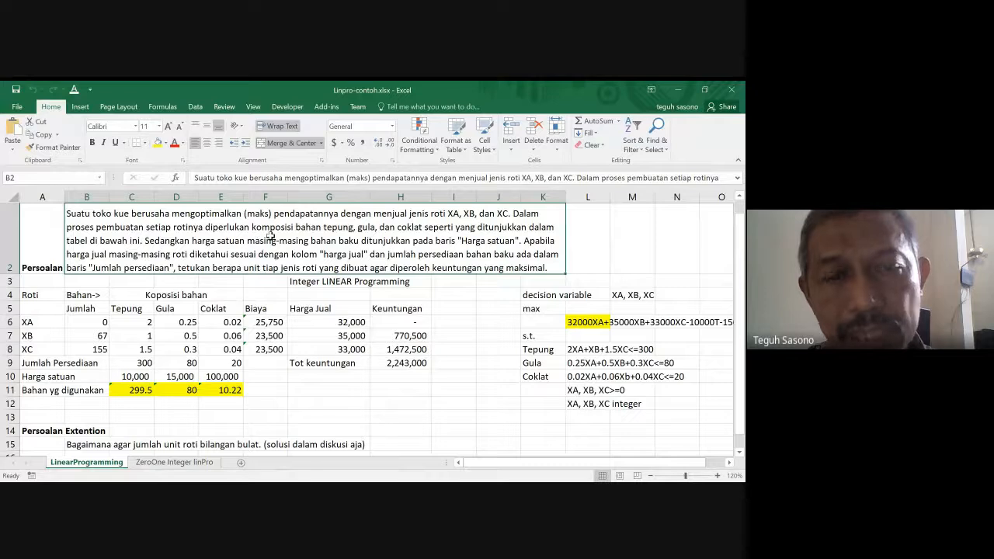
left_click(140, 308)
left_click(178, 309)
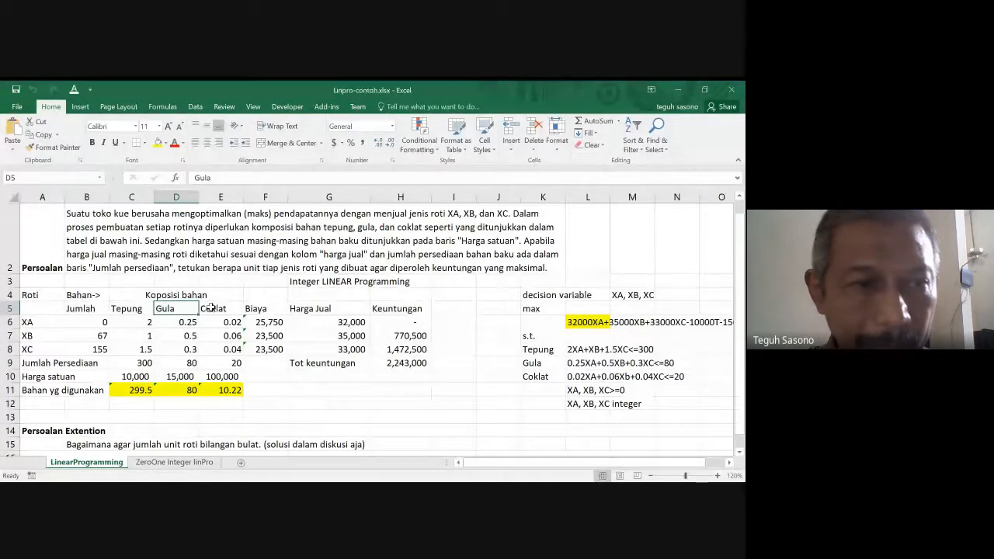
- Examine the Harga satuan row for the unit prices of Tepung, Gula and Coklat in C10:E10
left_click(36, 376)
key("Right")
key("Right")
key("Right")
key("Right")
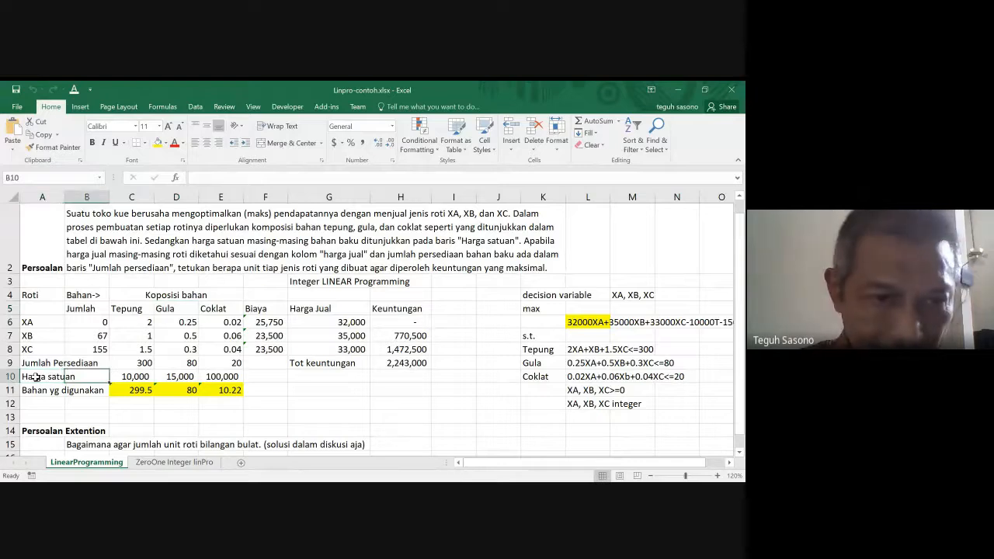
key("Left")
key("Left")
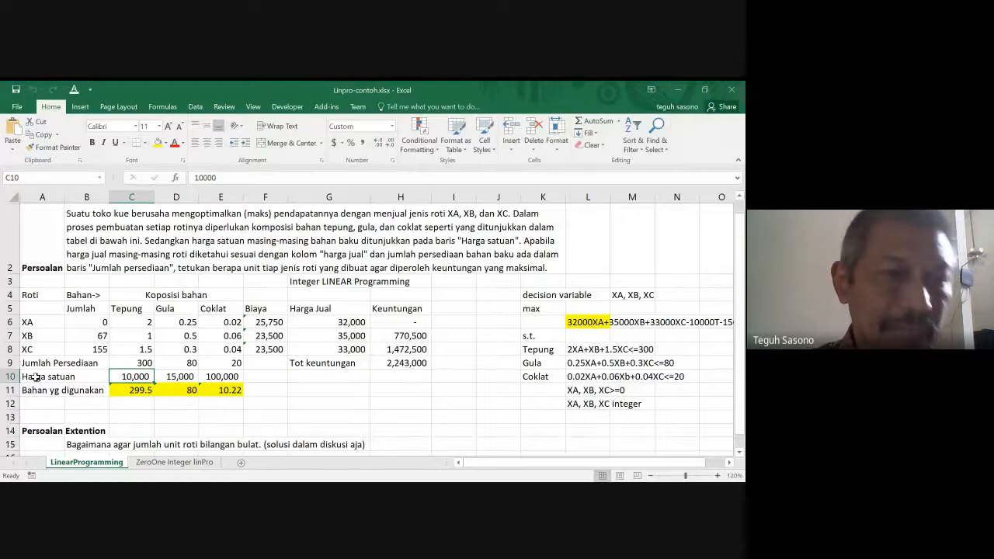
key("Up")
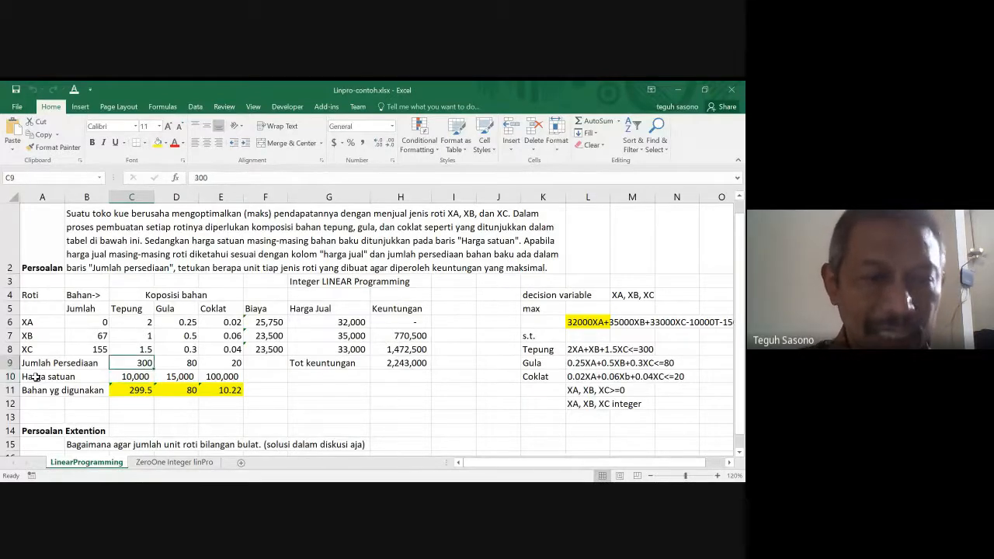
key("Down")
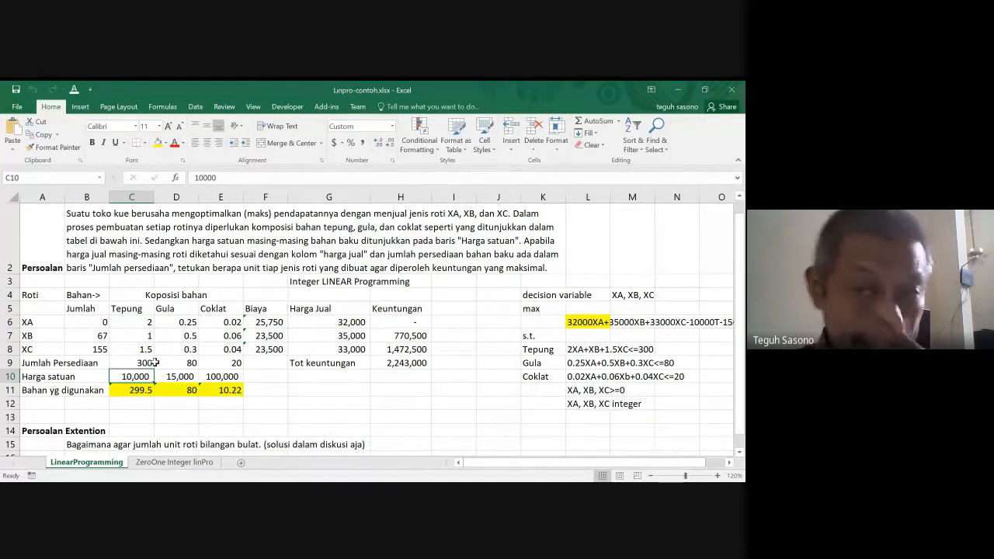
left_click(180, 378)
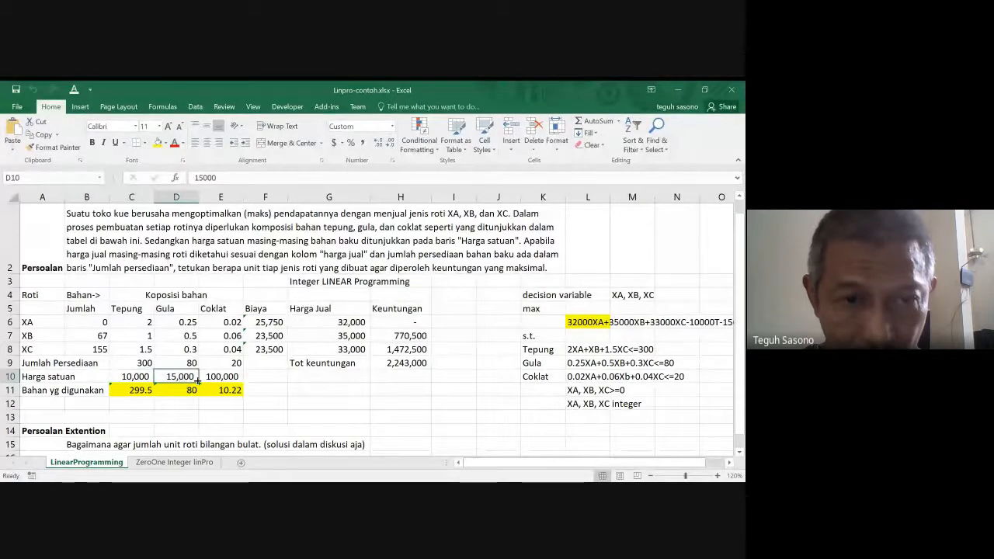
left_click(216, 377)
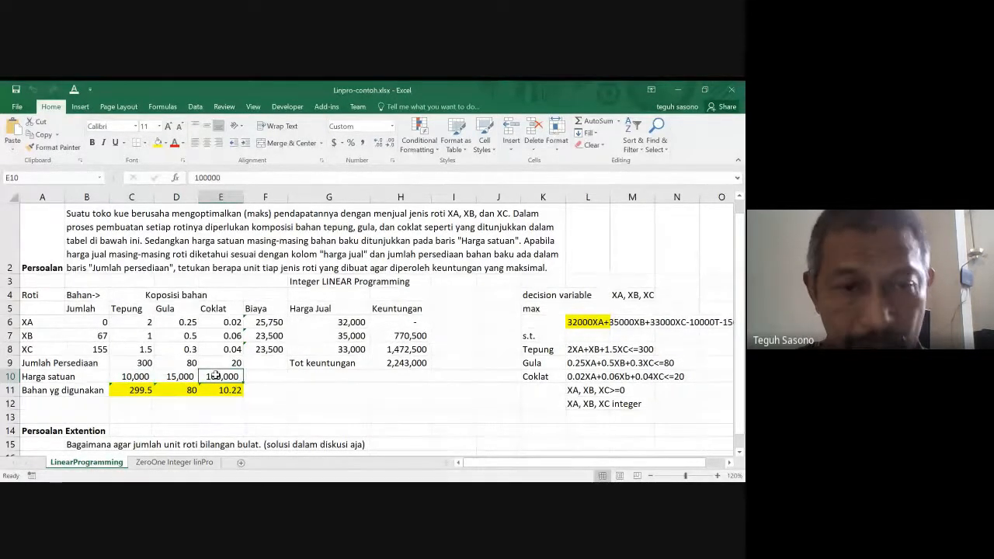
- Examine the Jumlah Persediaan row for the available stock of Tepung, Gula and Coklat in C9:E9
key("Right")
key("Up")
key("Left")
key("Left")
key("Left")
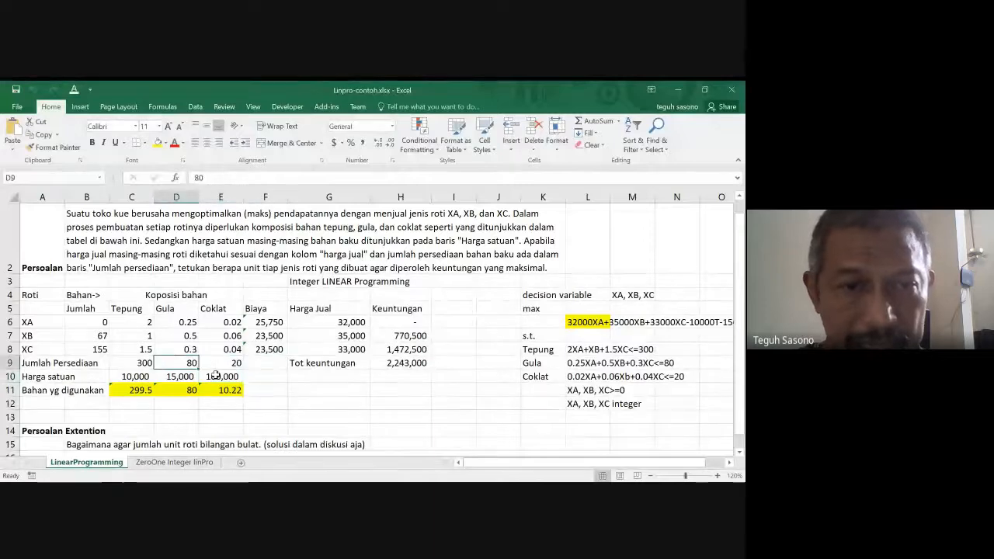
key("Right")
key("Right")
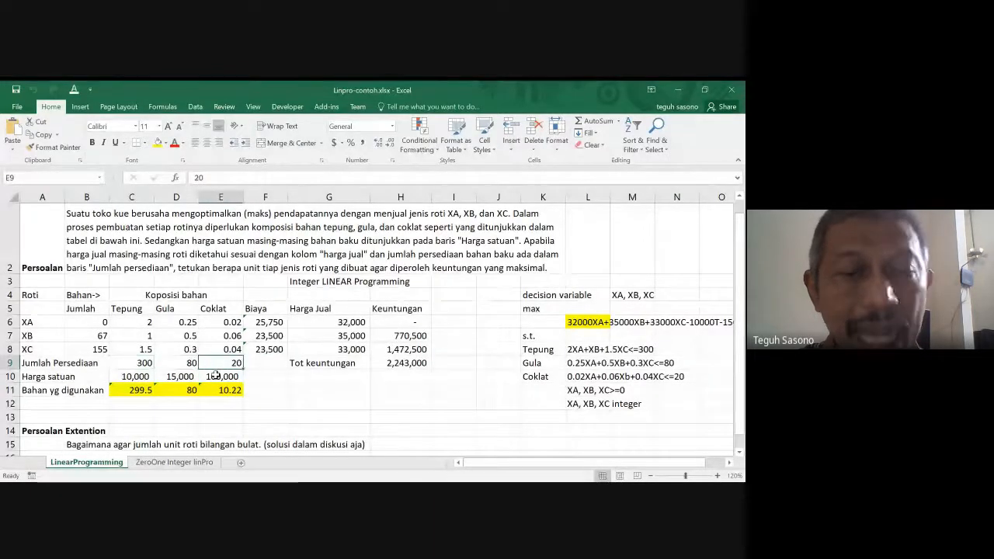
key("Left")
key("Left")
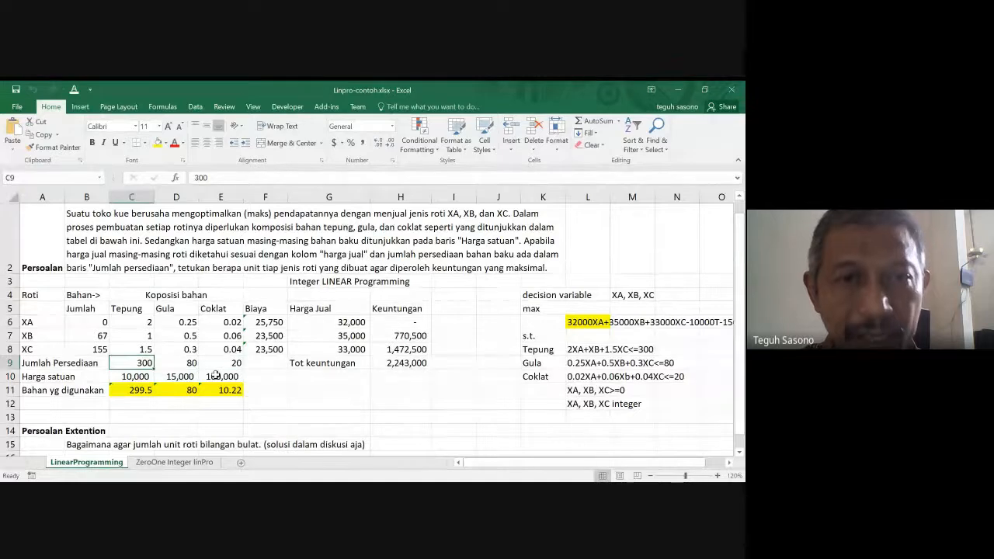
key("Right")
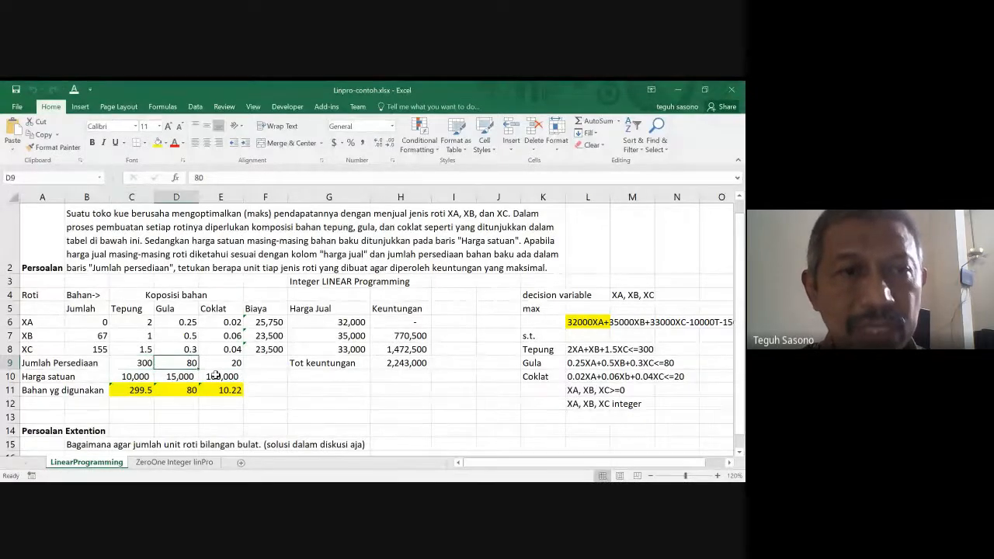
key("Left")
key("Right")
key("Right")
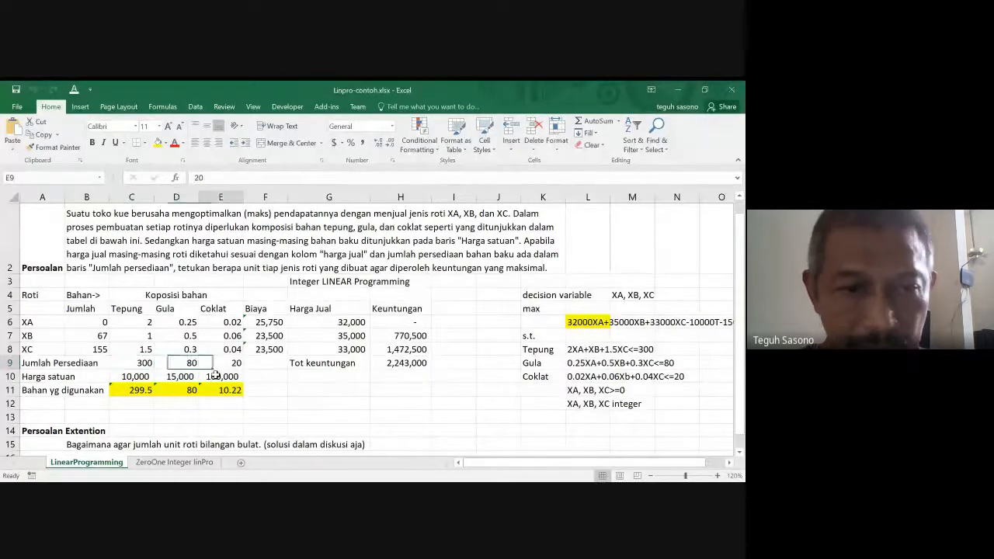
- Examine the XA row for the amounts of Tepung, Gula and Coklat needed per unit of bread
key("Down")
key("Left")
key("Left")
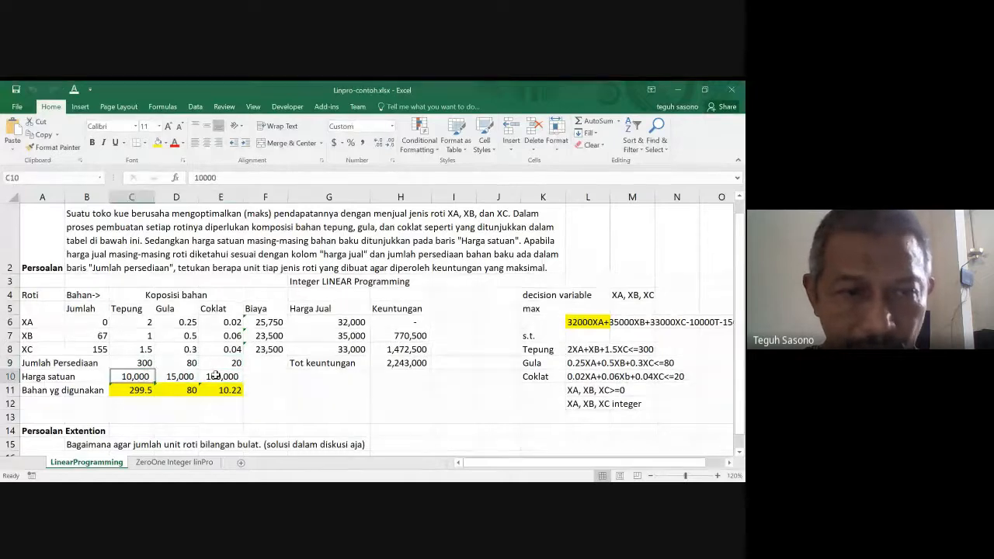
key("Up")
key("Up")
key("Up")
key("Up")
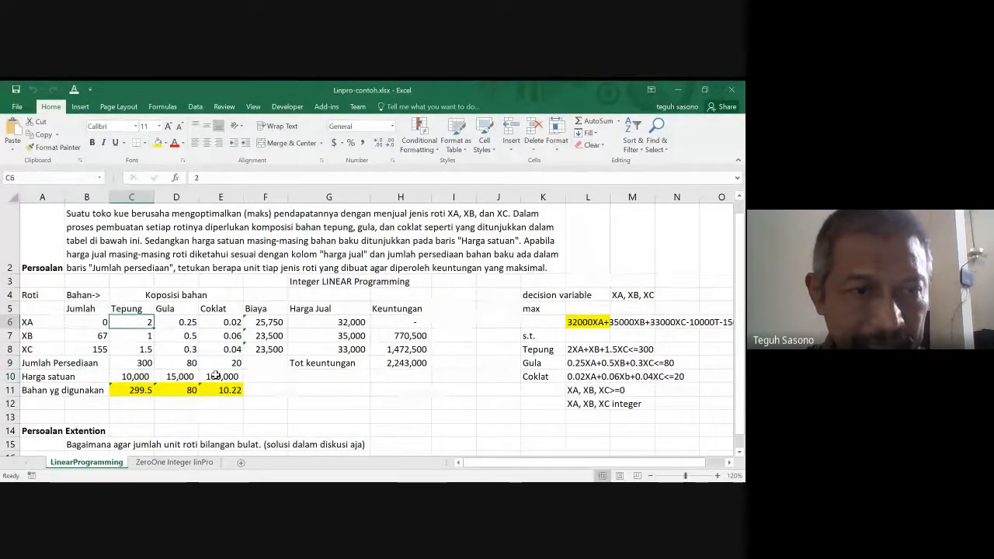
key("Left")
key("Left")
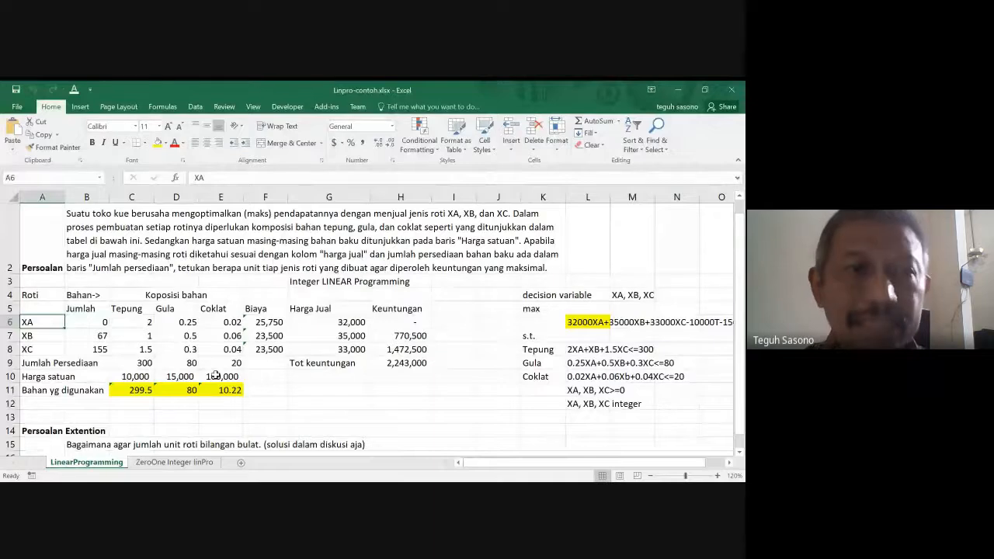
key("Right")
key("Right")
key("Right")
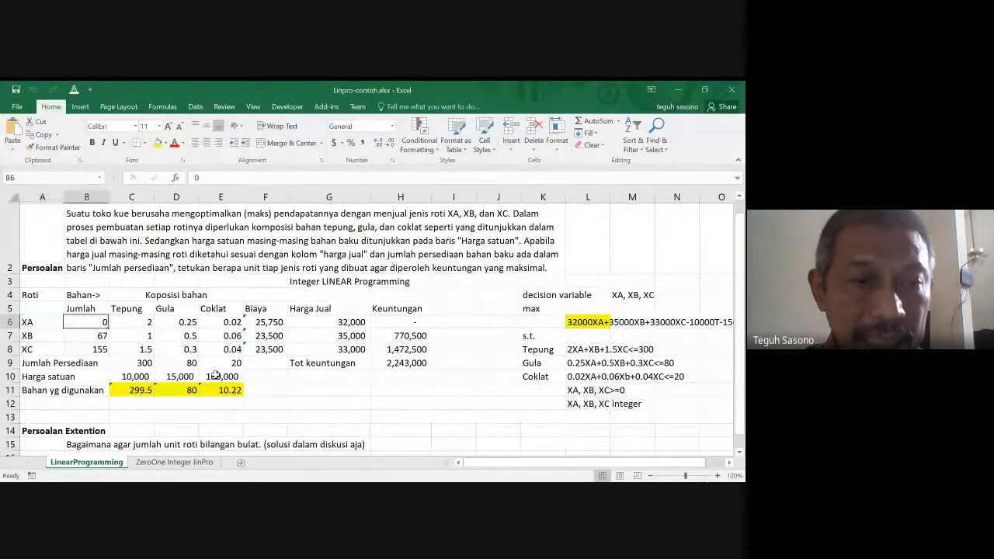
key("Left")
key("Left")
key("Left")
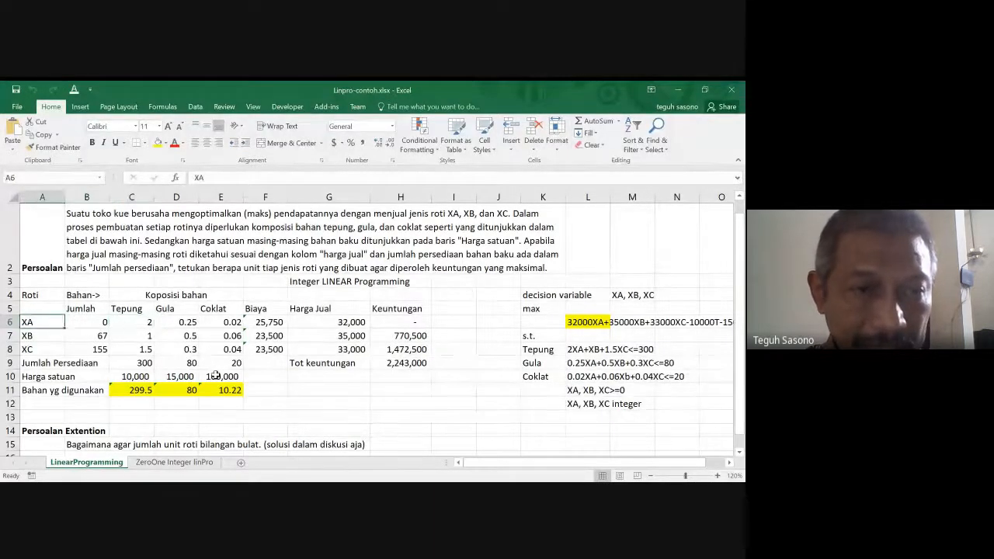
key("Right")
key("Right")
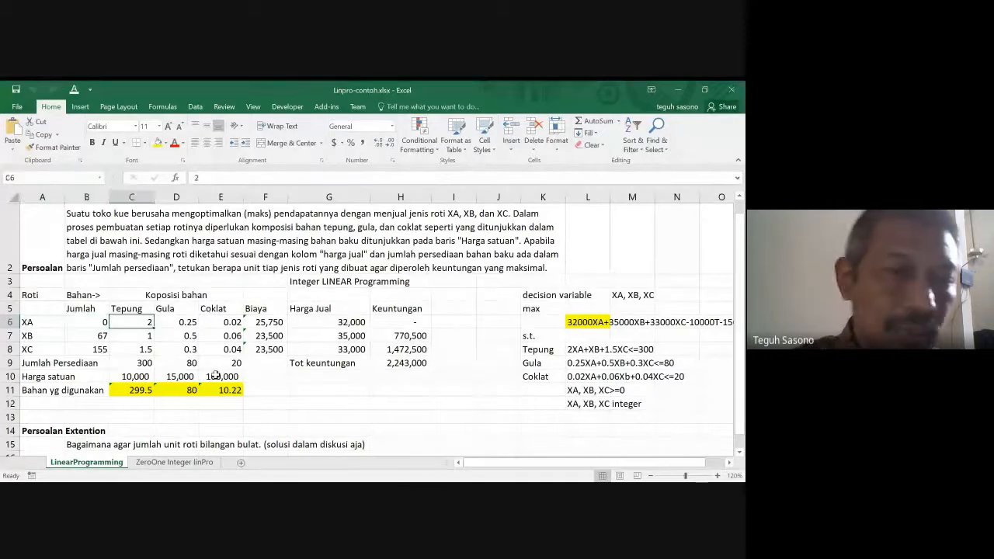
key("Right")
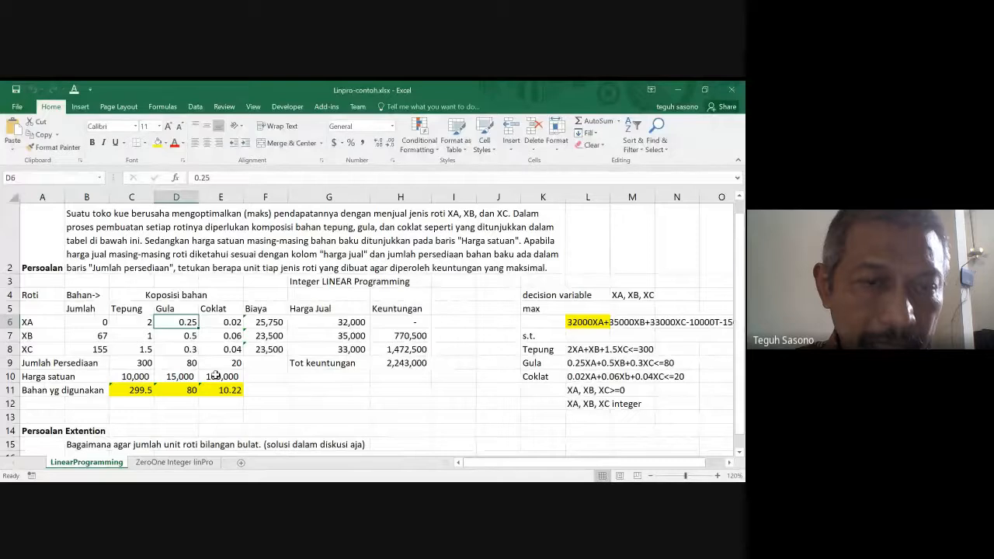
key("Right")
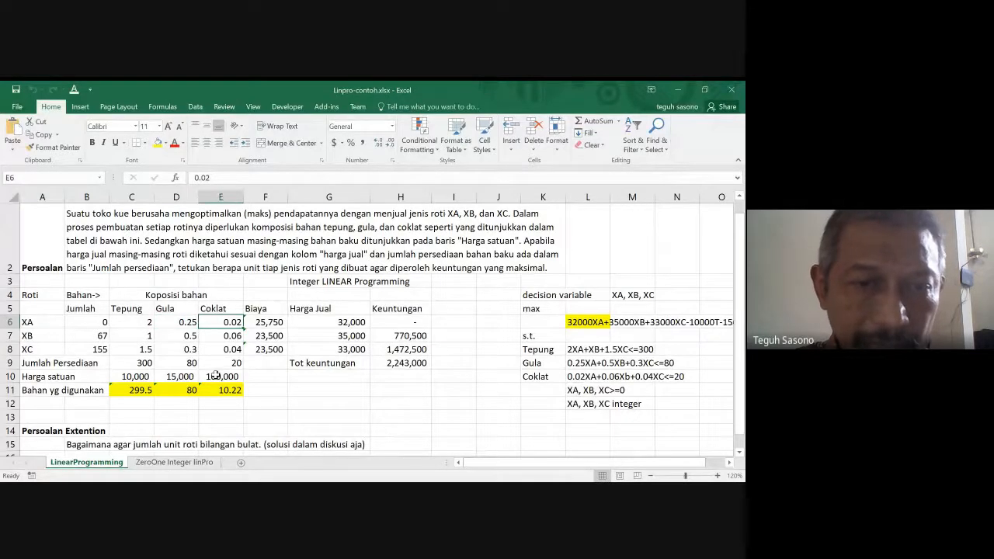
key("Down")
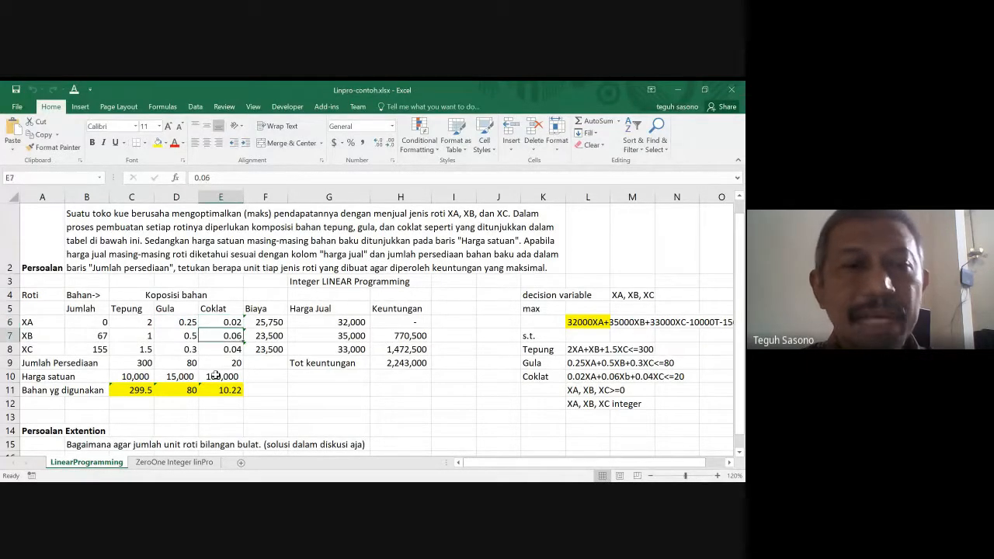
- Select the ingredient composition of all three breads in C6:E8
key("Left")
key("Up")
key("Left")
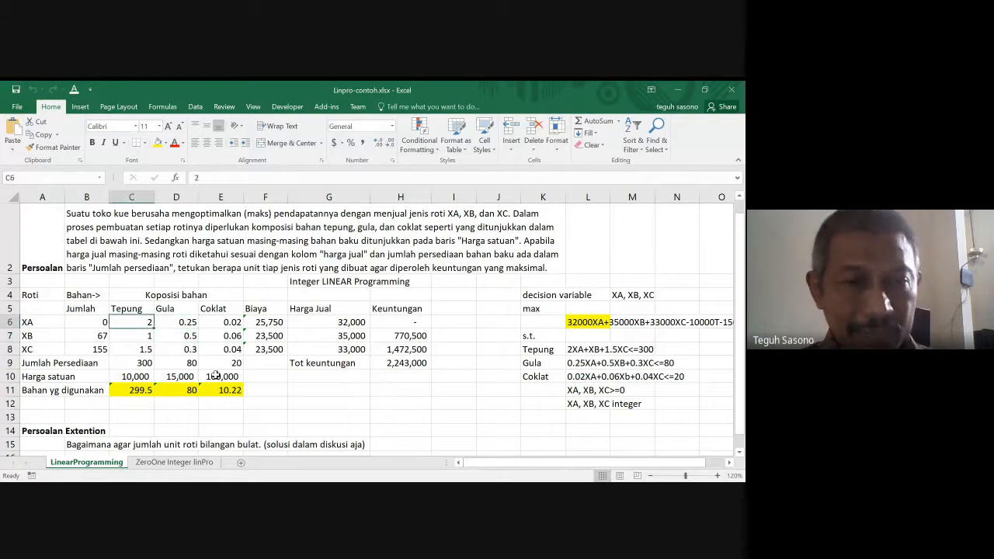
key("shift+Down")
key("shift+Down")
key("shift+Right")
key("shift+Right")
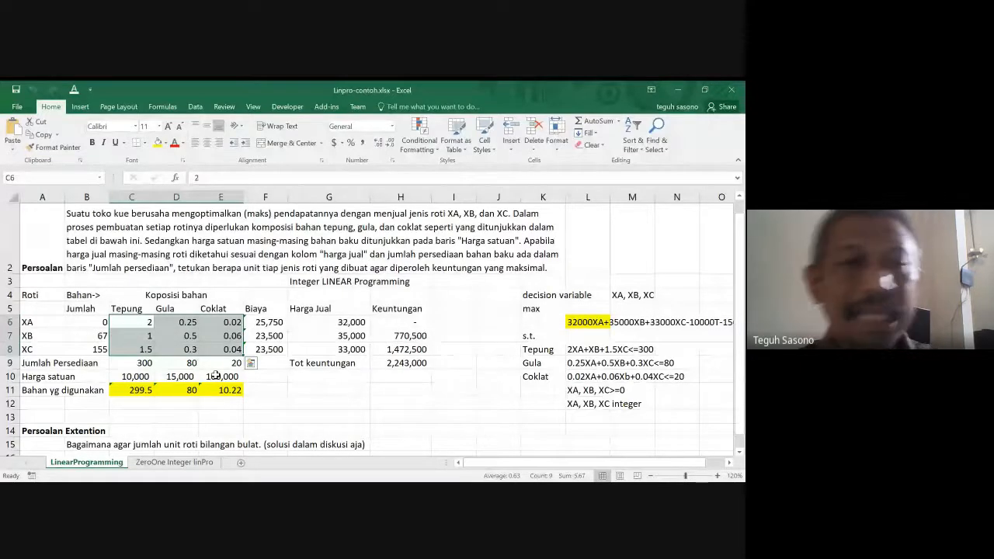
- Inspect the Biaya formula for XA in F6 and the cell ranges it references
left_click(260, 320)
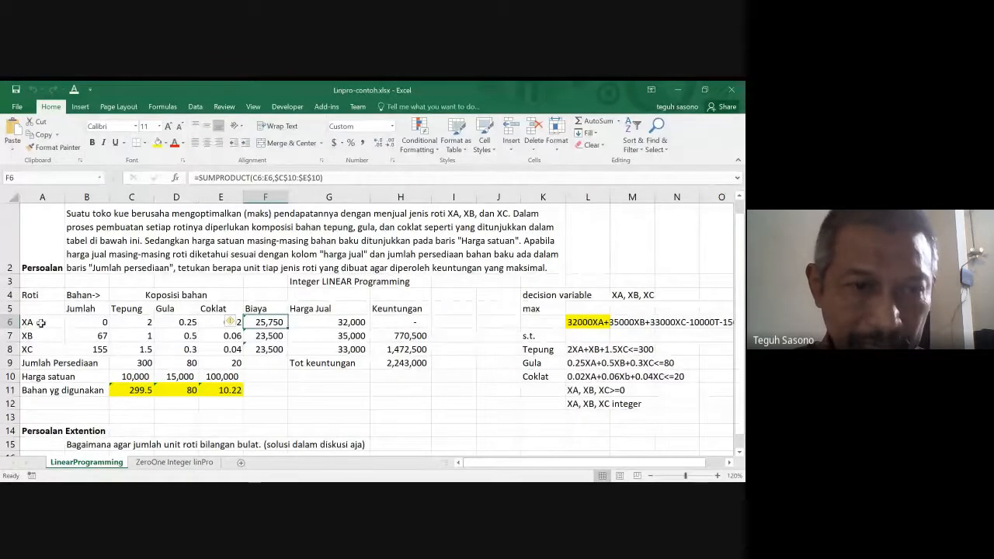
key("F2")
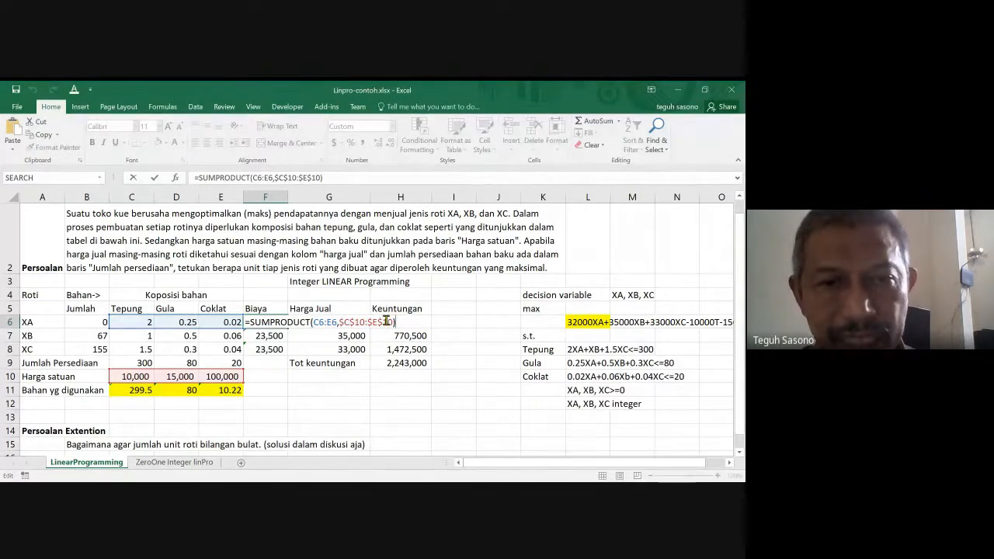
key("ctrl+Return")
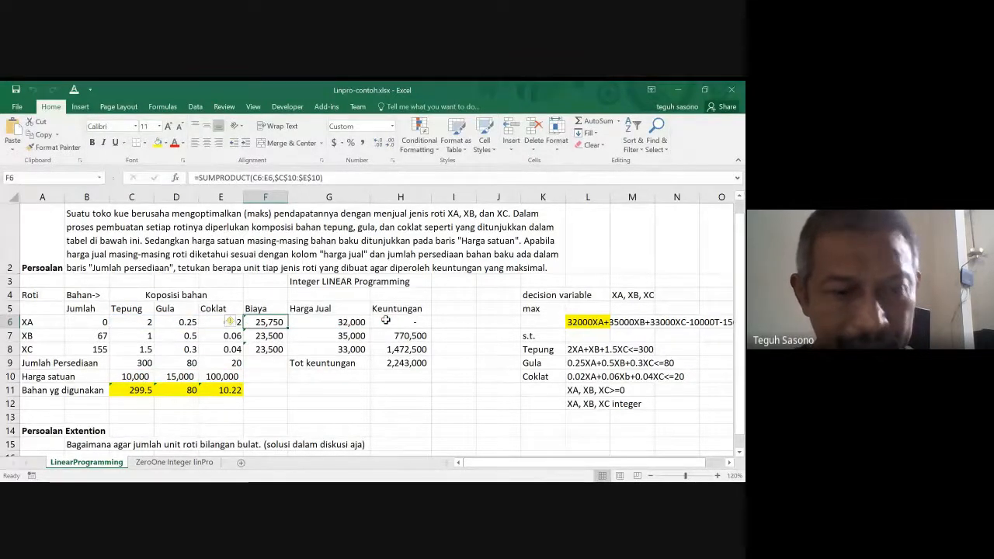
key("F2")
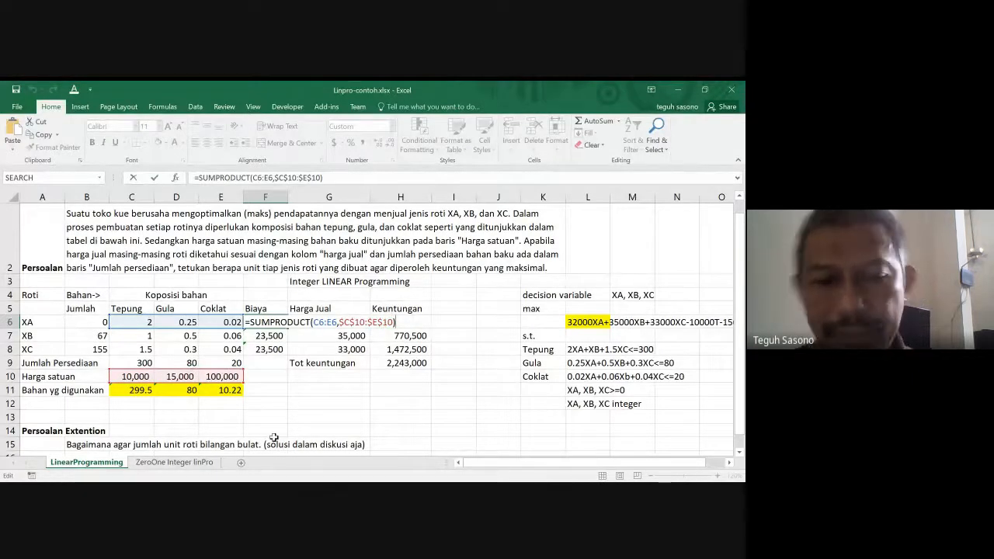
key("ctrl+Return")
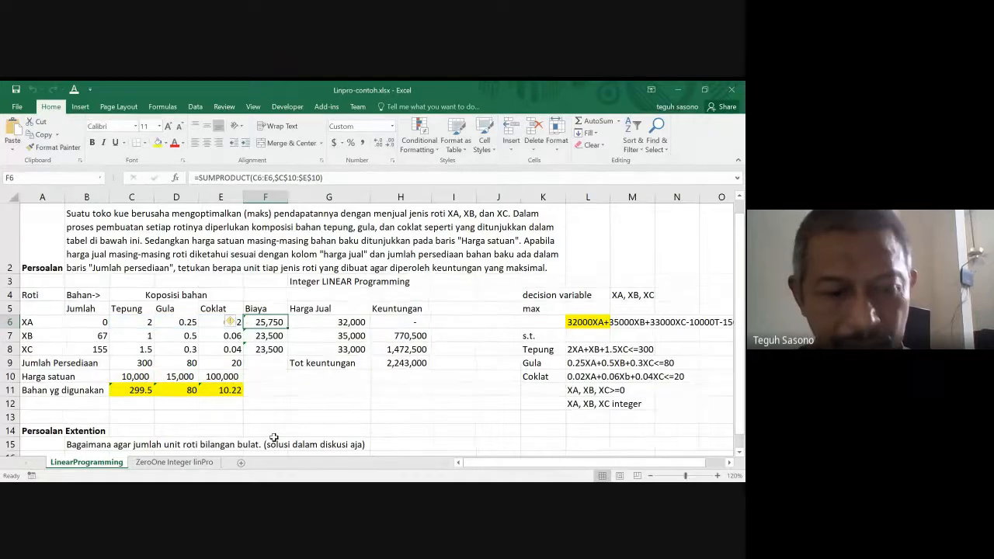
- Copy the Biaya formula in F6 down to XB and XC through F8
key("shift+Down")
key("shift+Down")
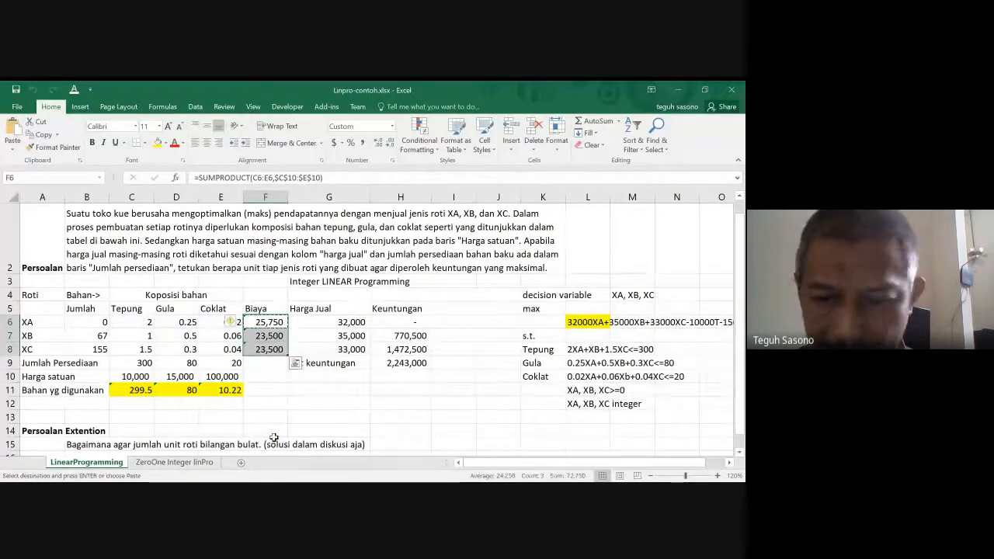
key("ctrl+d")
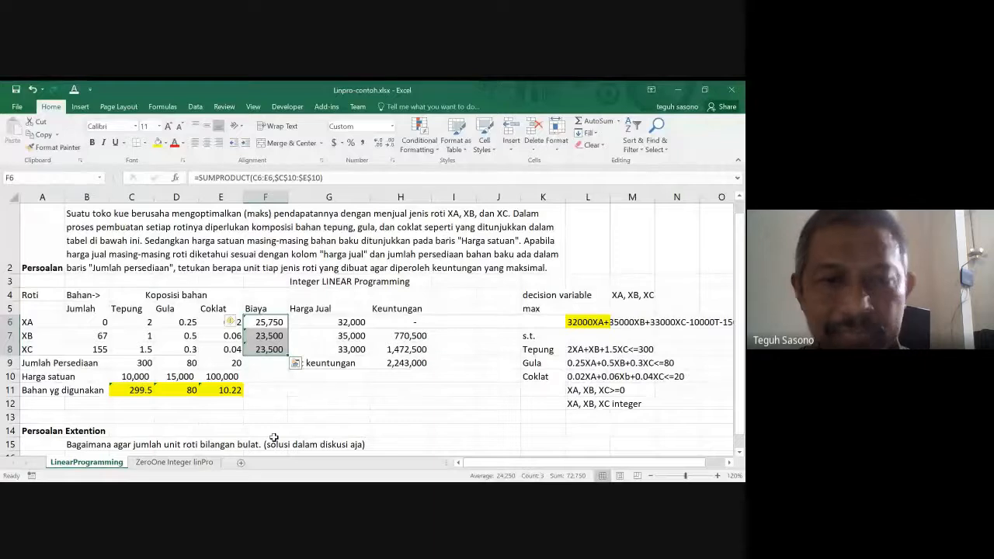
- Go back along the XA row from its Biaya to its Jumlah value in B6
key("Left")
key("Right")
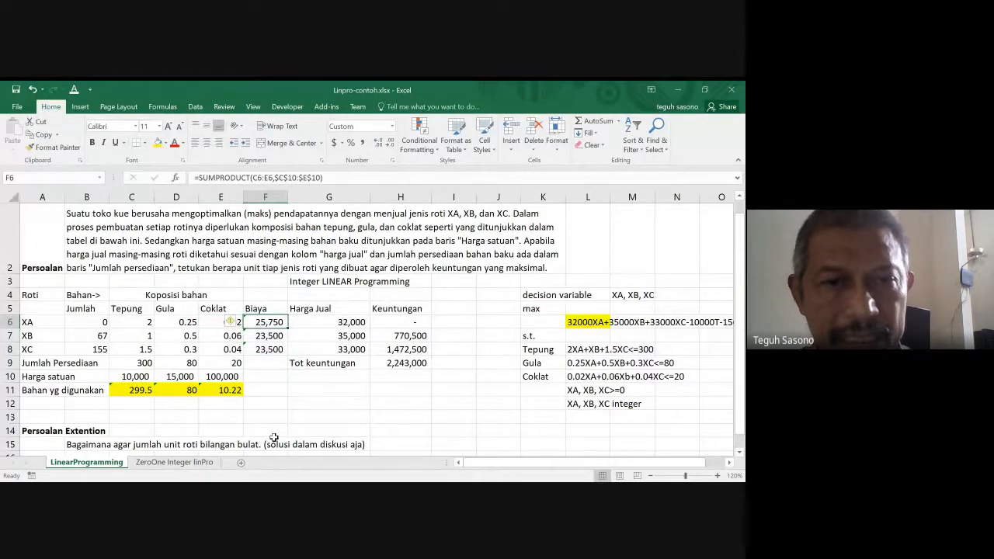
key("Left")
key("Left")
key("Left")
key("Left")
key("Left")
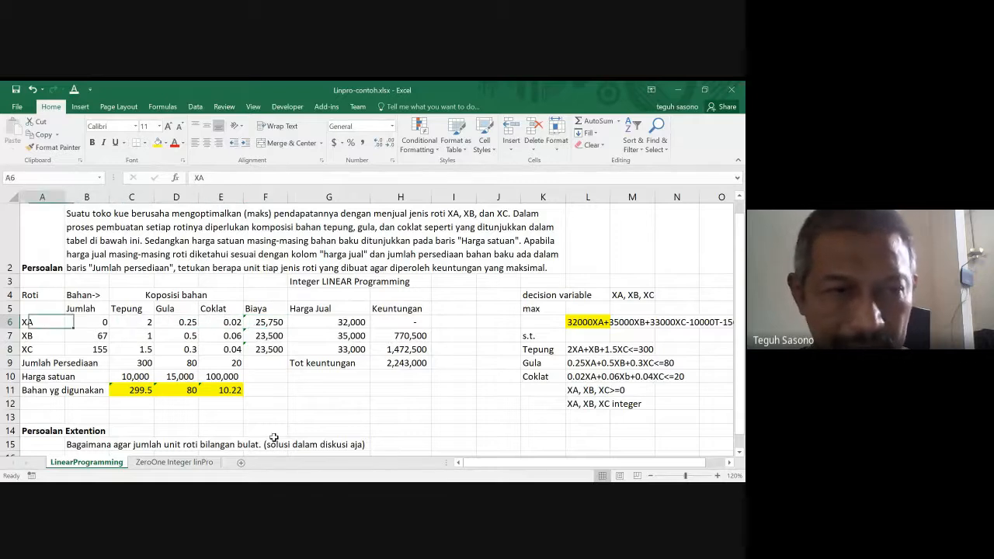
key("Right")
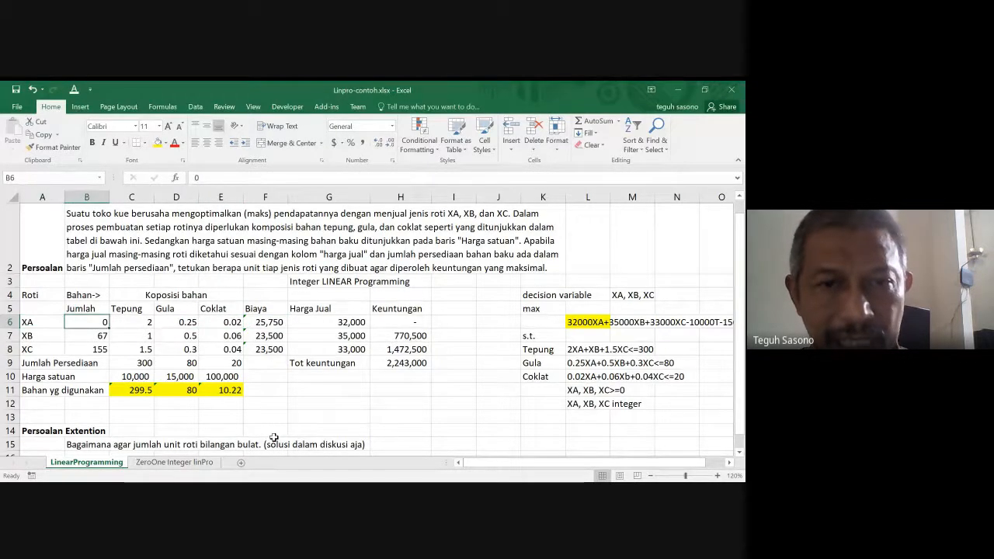
- Step through the Harga Jual values of the three breads in G6:G8
key("Right")
key("Right")
key("Right")
key("Right")
key("Right")
key("Down")
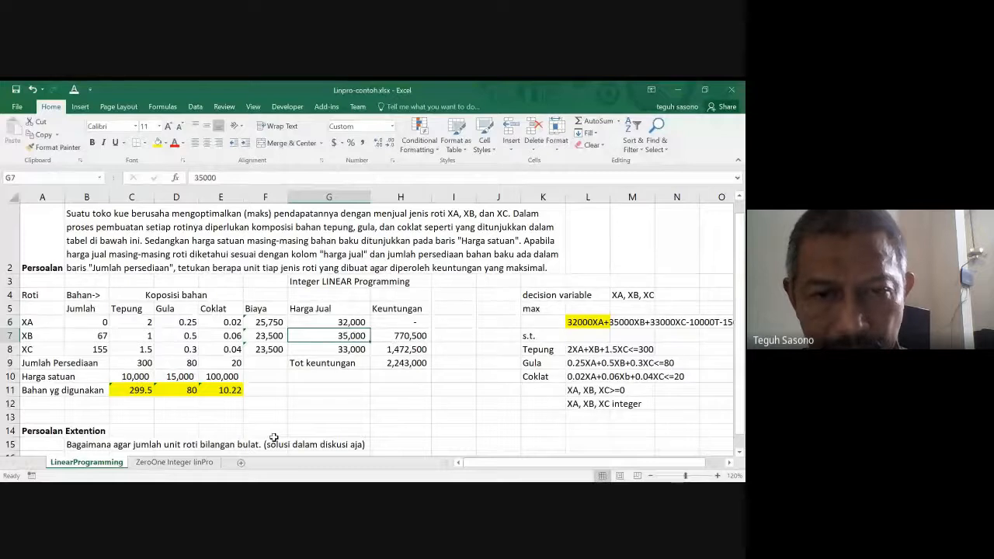
key("Down")
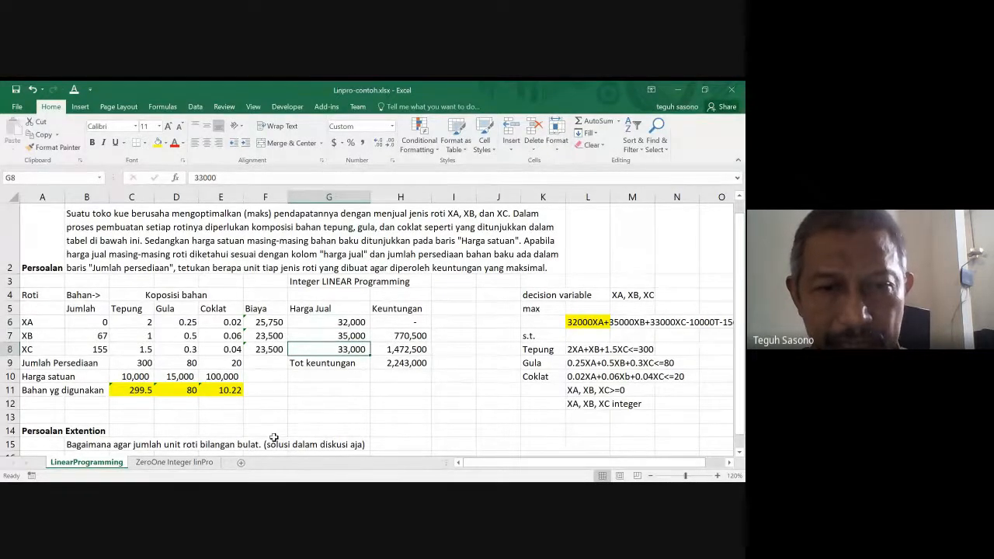
key("Up")
key("Up")
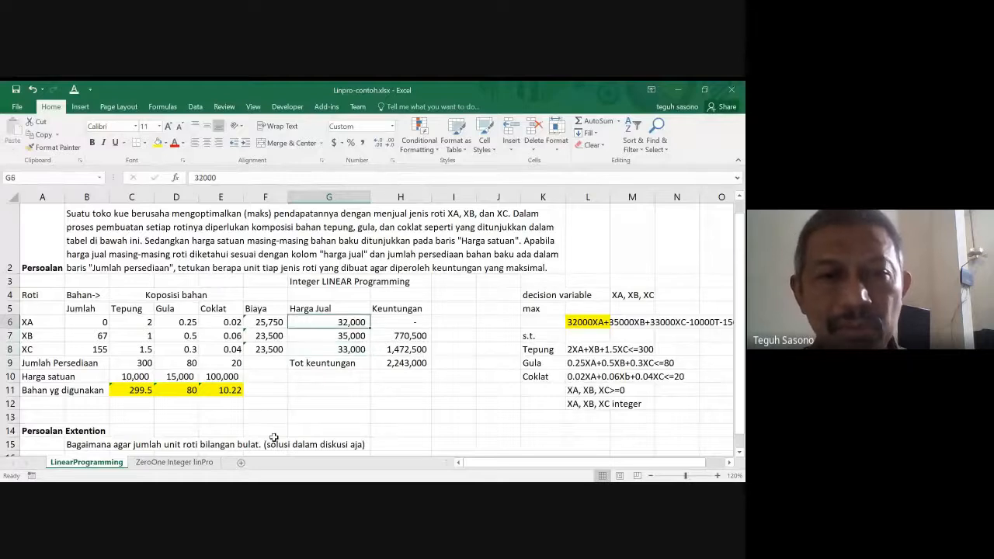
- Open the Keuntungan formula for XA in H6 to show the quantity, selling price and cost cells it uses
key("Left")
key("Right")
key("Right")
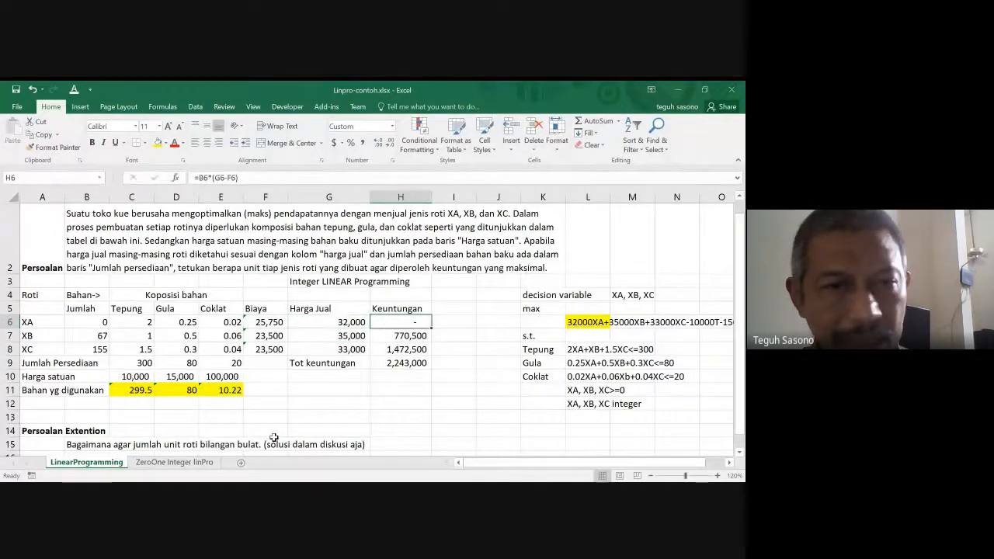
key("F2")
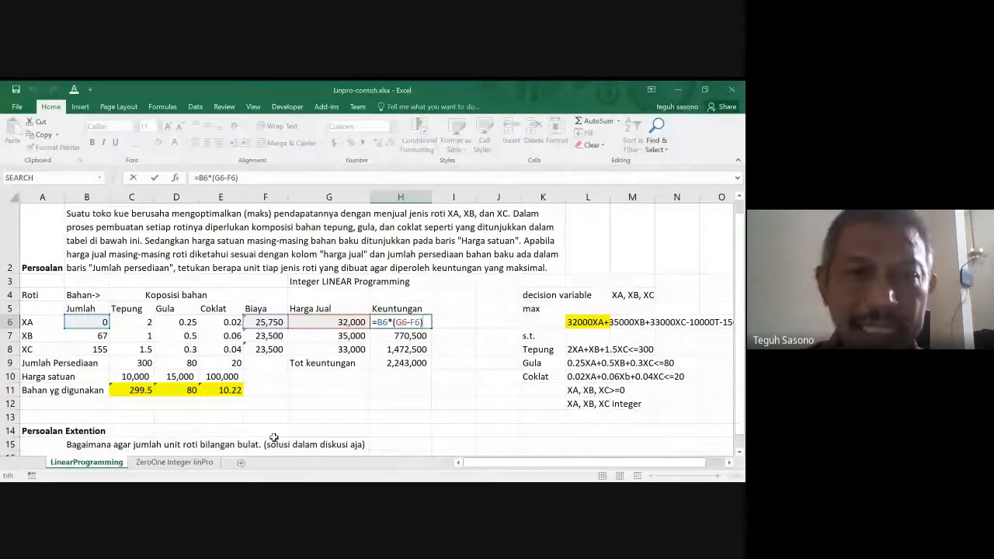
- Set the Jumlah of XA, XB and XC in B6:B8 to 2 each
left_click(88, 328)
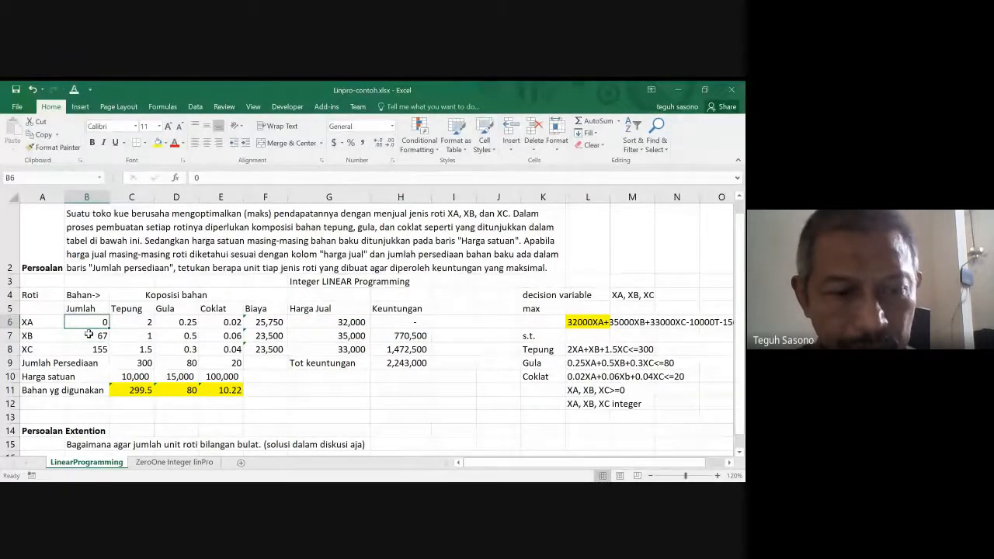
type("2")
key("Down")
type("2")
key("Down")
type("2")
key("Up")
key("Up")
key("Up")
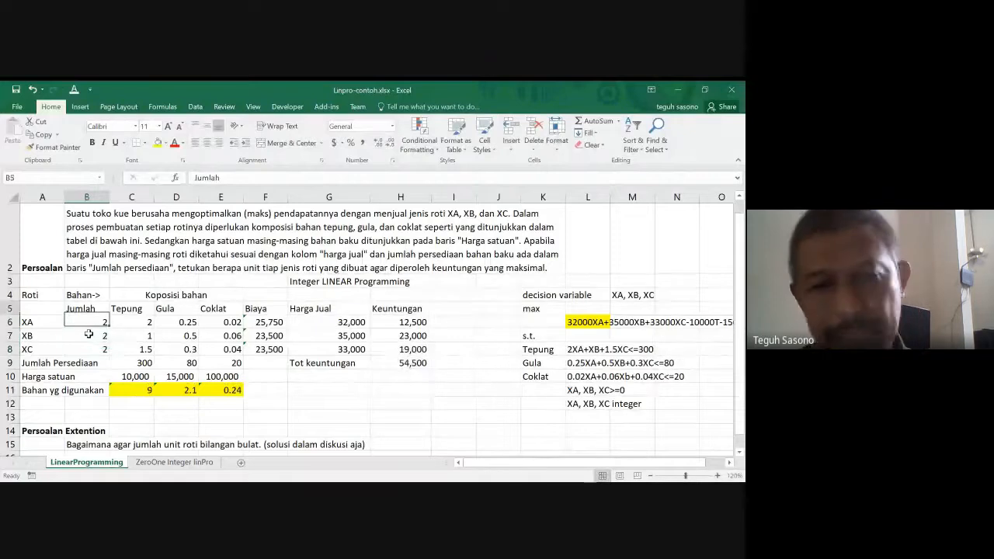
- Recheck the Keuntungan formula for XA in H6 and copy it down to XB and XC through H8
key("Right")
key("Right")
key("Right")
key("Right")
key("Right")
key("Right")
key("Down")
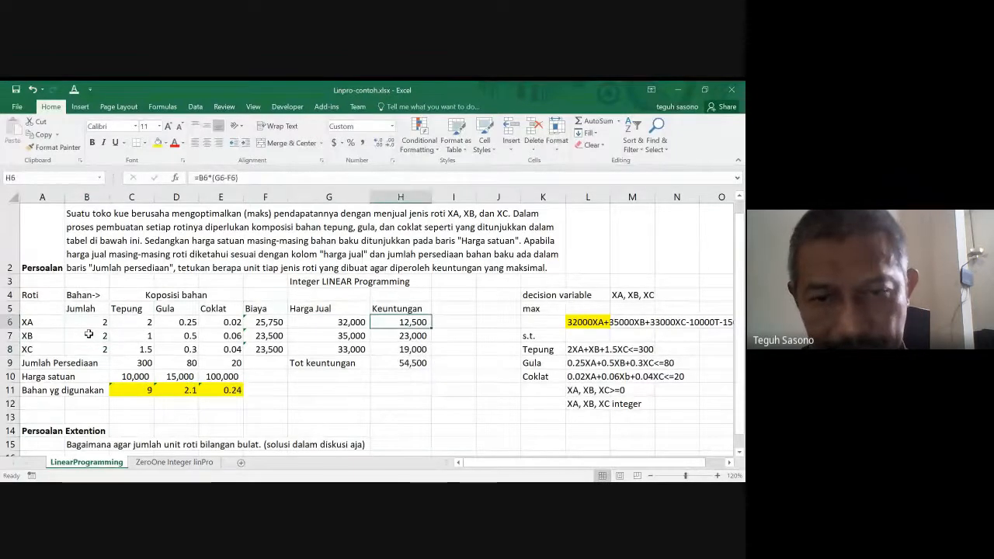
key("F2")
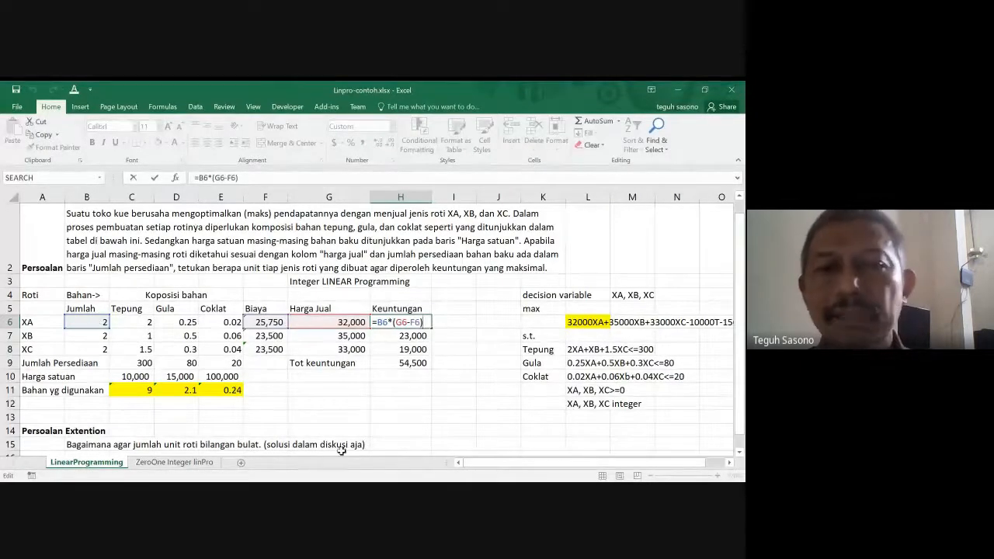
key("ctrl+Return")
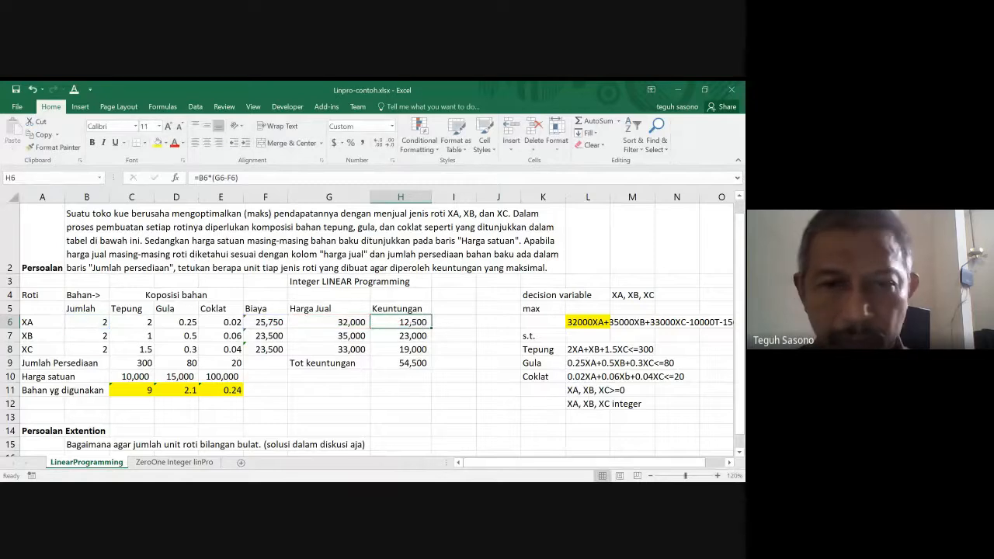
left_click_drag(431, 328, 430, 355)
- Inspect the Tot keuntungan formula in H9 and the range it sums
key("Down")
key("Down")
key("Down")
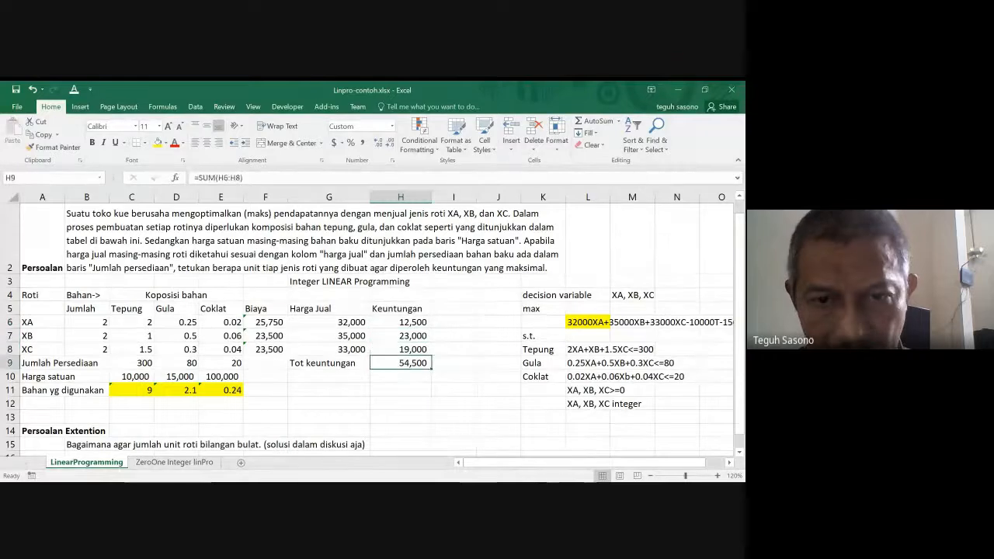
key("F2")
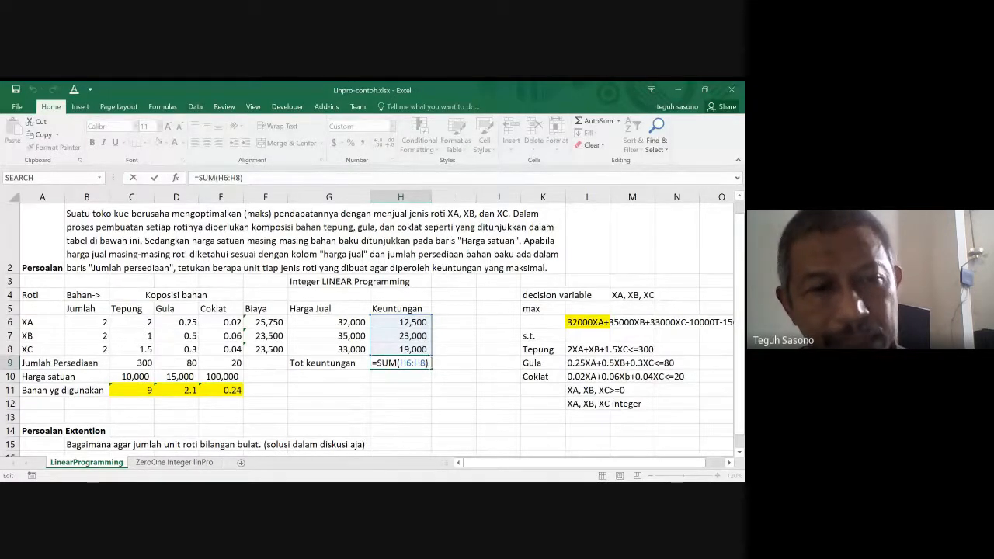
key("Escape")
- Go to the Bahan yg digunakan row and select its Tepung amount in C11
key("Down")
key("Down")
key("Down")
key("Up")
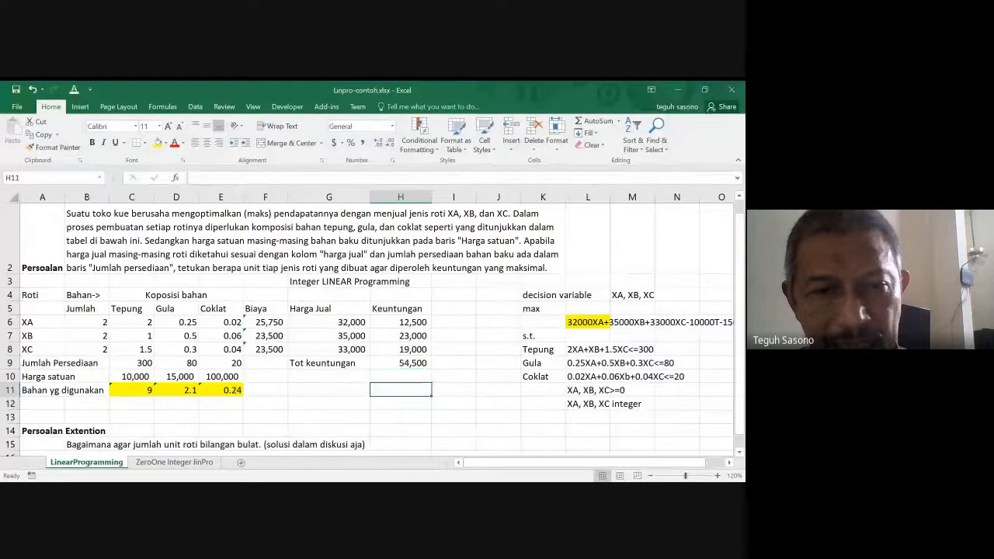
key("Left")
key("Left")
key("Left")
key("Left")
key("Left")
key("Left")
key("Left")
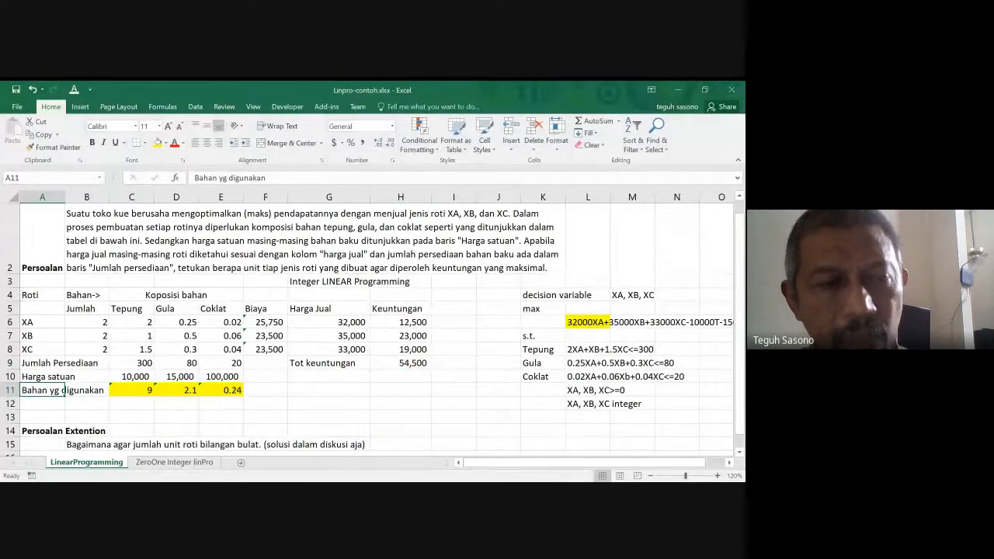
key("Right")
key("Right")
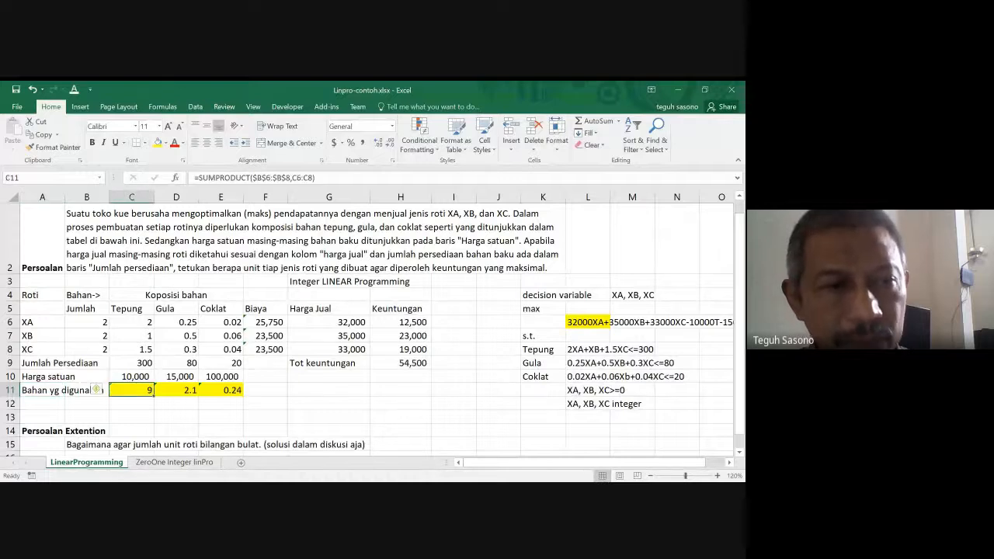
- Go through the Jumlah values of XA, XB and XC in B6:B8
key("Up")
key("Up")
key("Up")
key("Up")
key("Up")
key("Left")
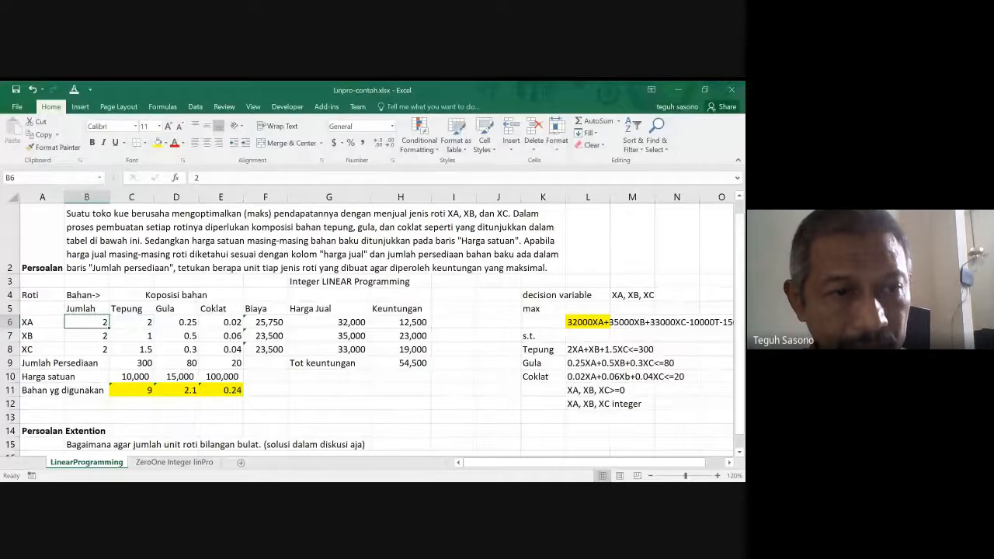
key("Down")
key("Down")
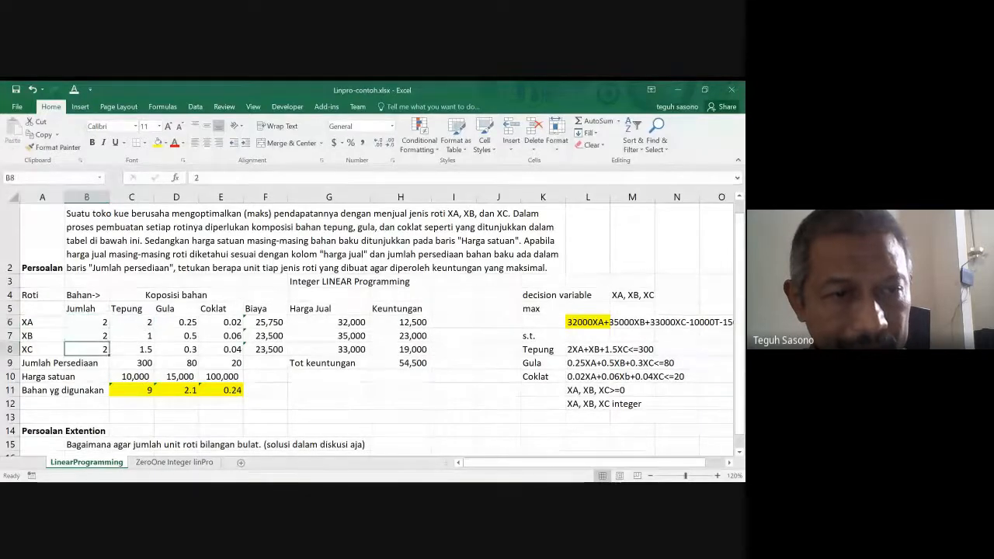
key("Down")
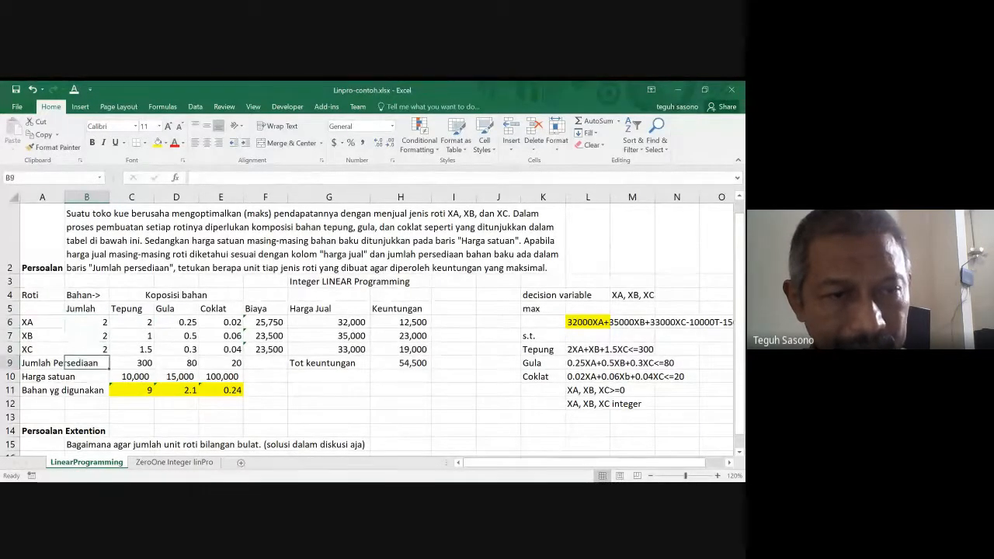
- Inspect the SUMPRODUCT formula for the used Tepung in C11 and the two ranges it multiplies
key("Down")
key("Down")
key("Right")
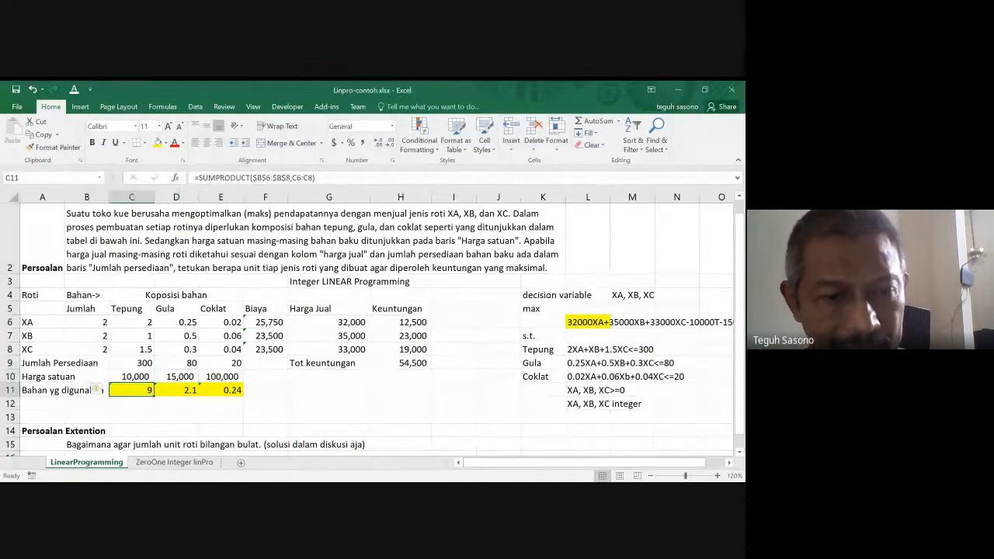
key("F2")
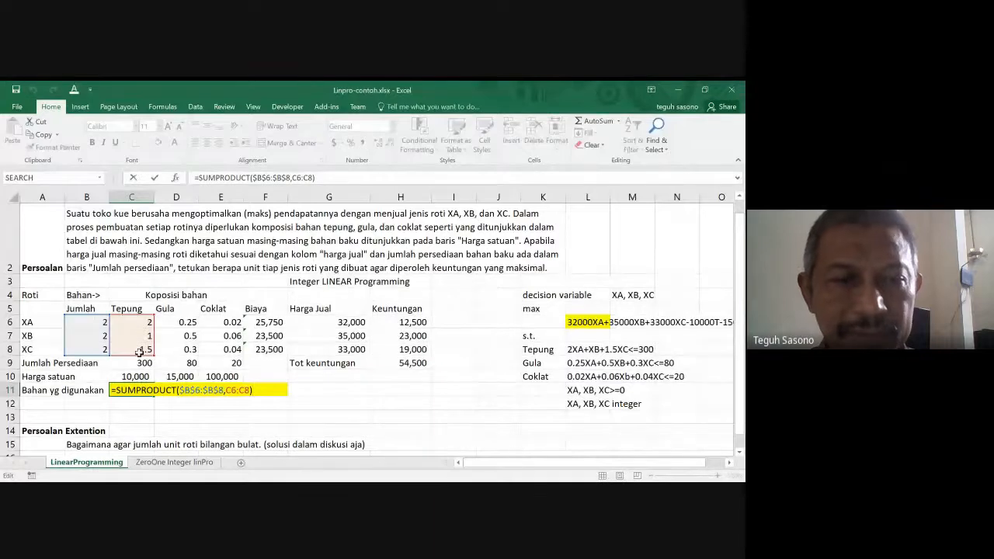
key("ctrl+Return")
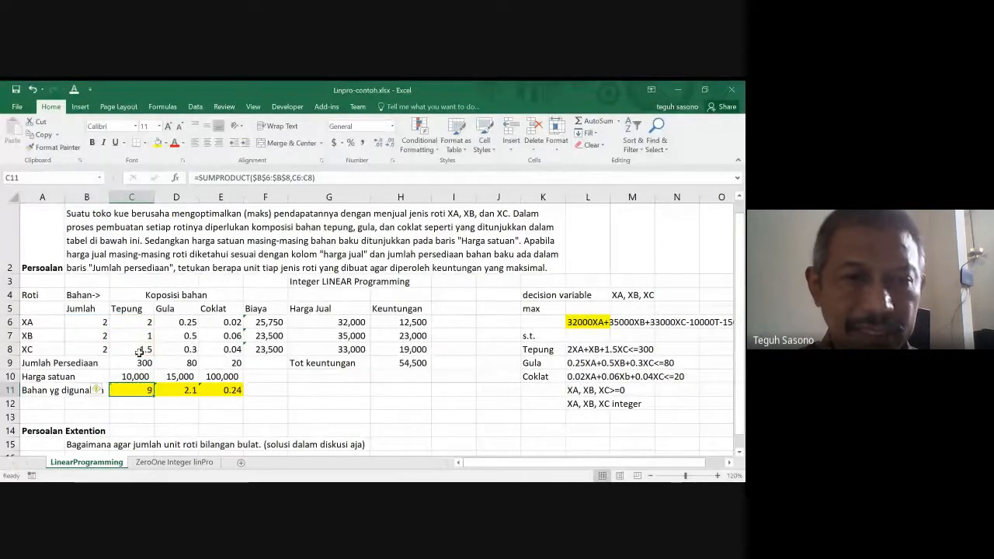
- Copy the used-Tepung formula in C11 across to Gula and Coklat through E11
key("ctrl+c")
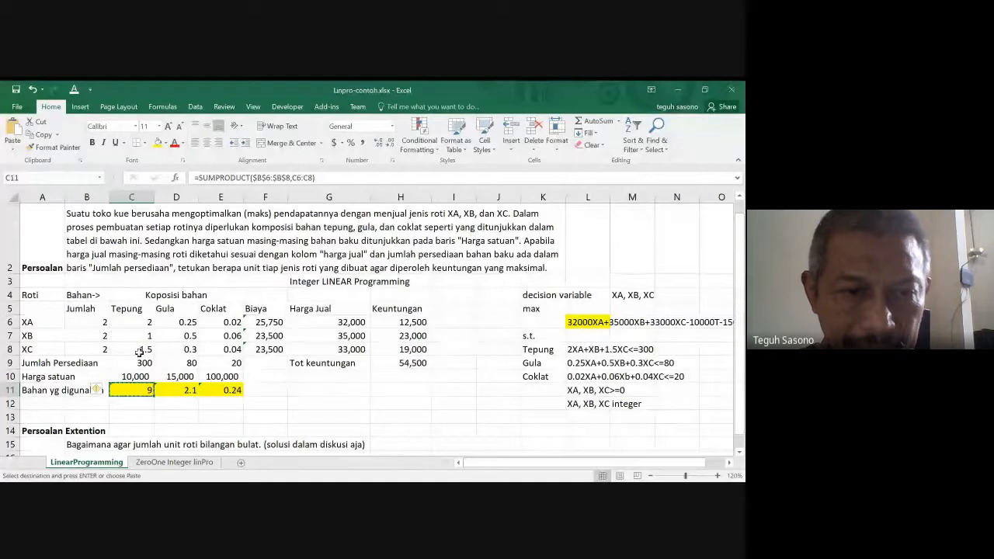
key("ctrl+v")
key("Escape")
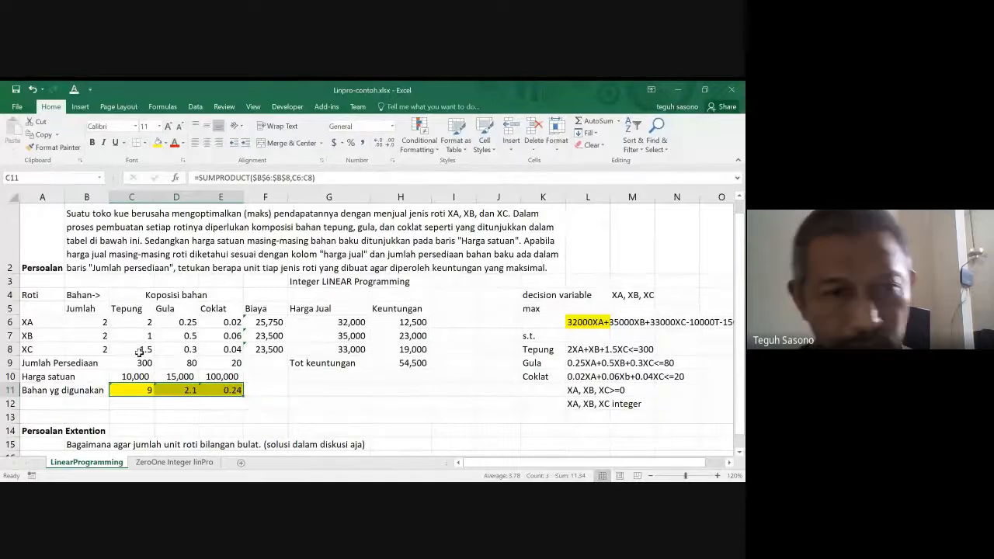
- Set the Jumlah of XB in B7 to 200 and of XC in B8 to 100
left_click(139, 352)
key("Up")
key("Left")
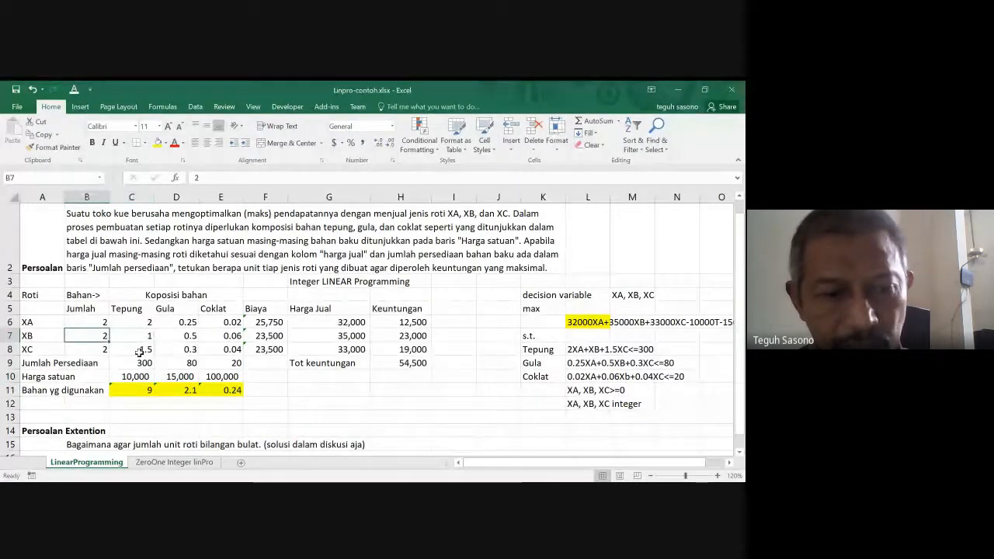
type("200")
key("Return")
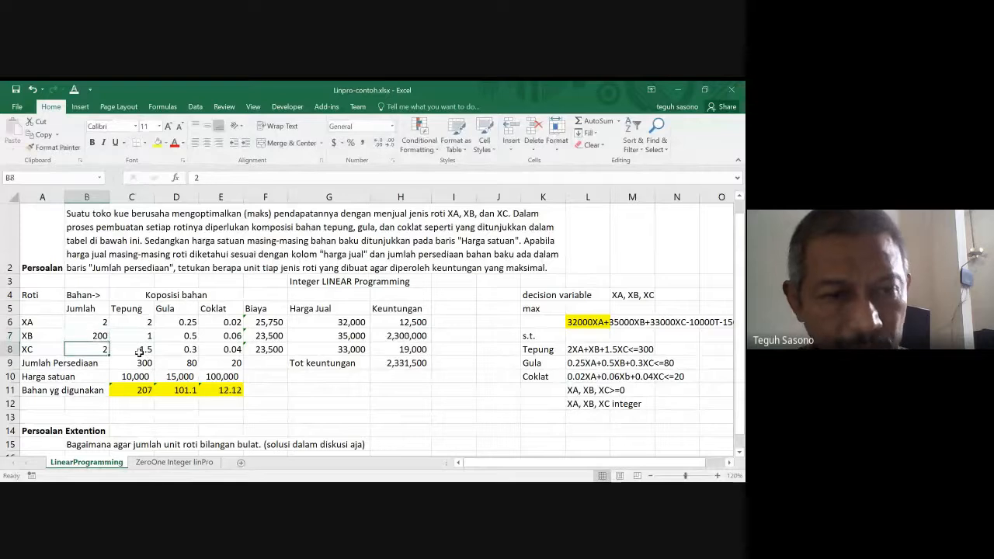
type("1000")
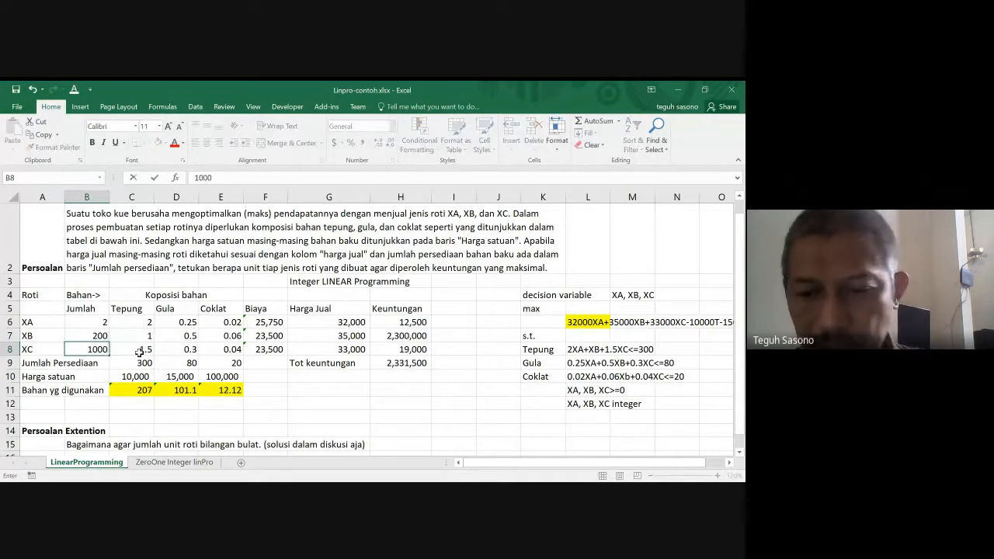
key("Return")
- Compare the available Tepung in C9 with the used amount in row 11, and move on to the used Gula in D11
key("Down")
key("Down")
key("Down")
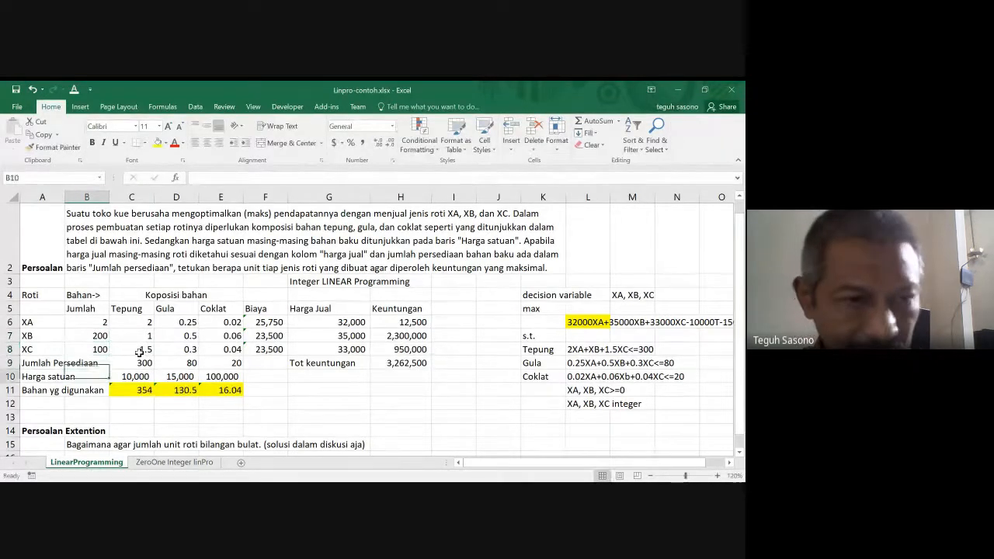
key("Right")
key("Up")
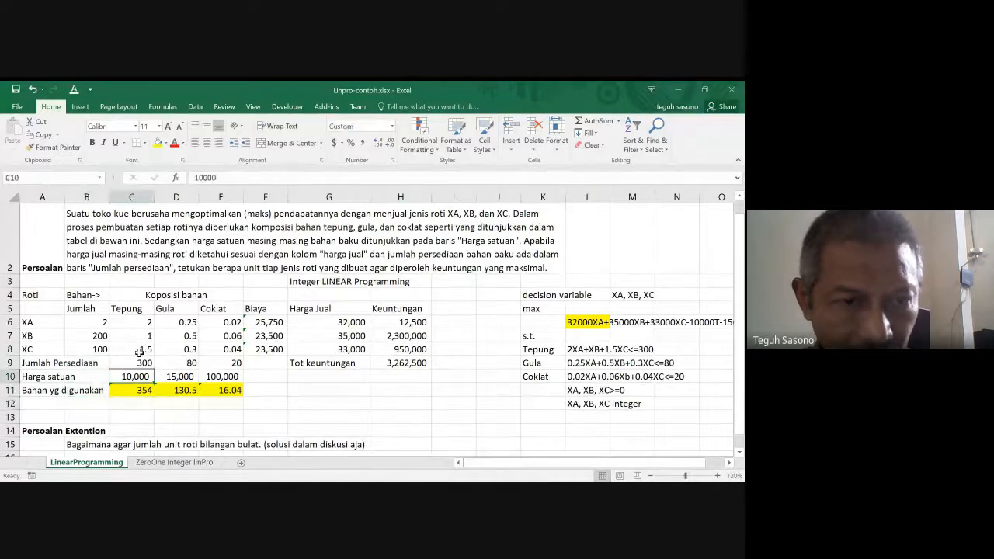
key("Up")
key("Up")
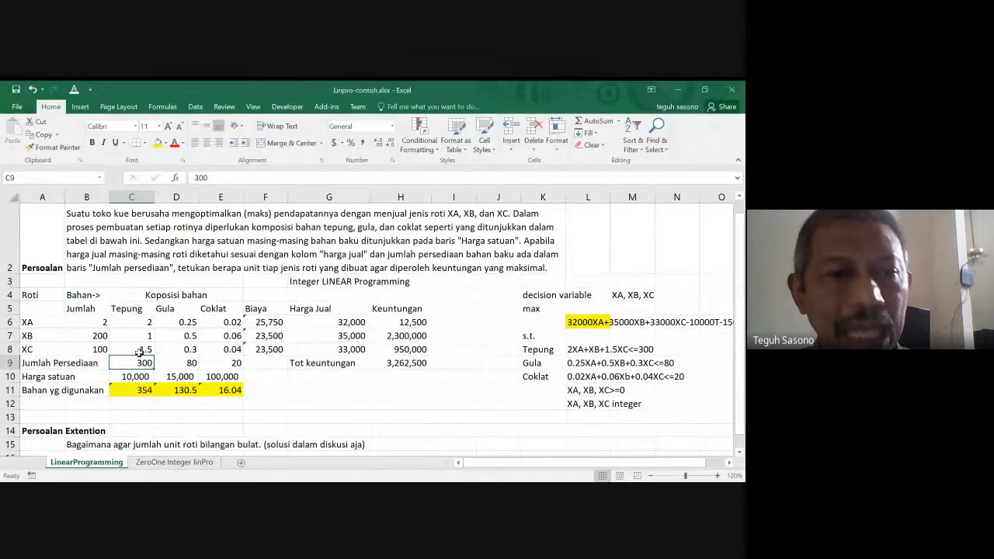
key("Down")
key("Down")
key("Right")
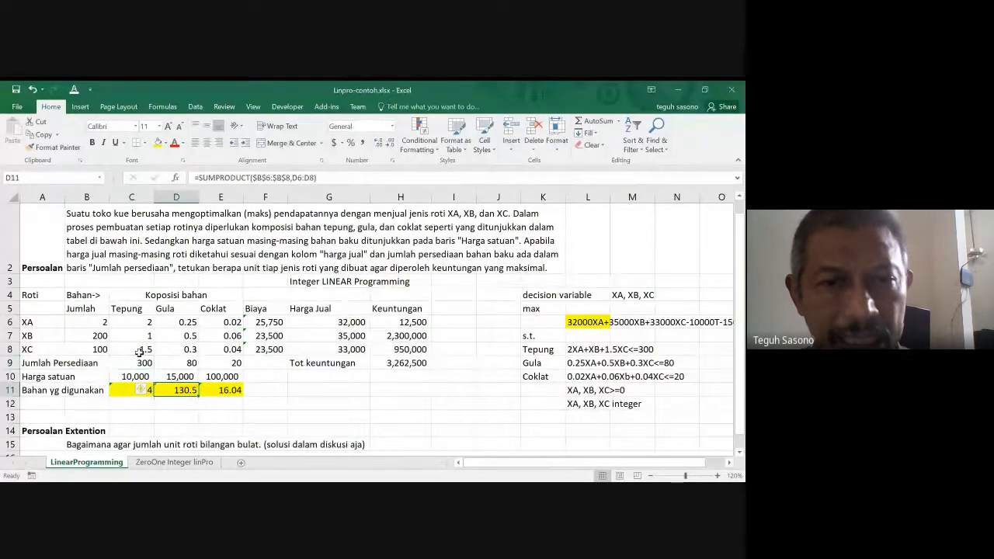
- Move across to the Tot keuntungan area and back to the Tepung supply in C9 and its used amount in C11
key("Right")
key("Right")
key("Right")
key("Right")
key("Up")
key("Up")
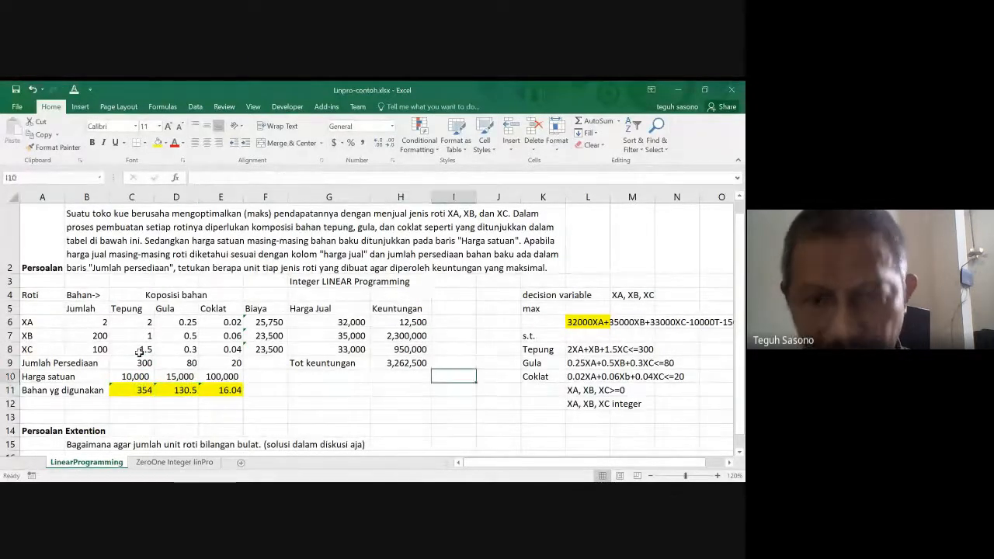
key("Left")
key("Left")
key("Left")
key("Left")
key("Left")
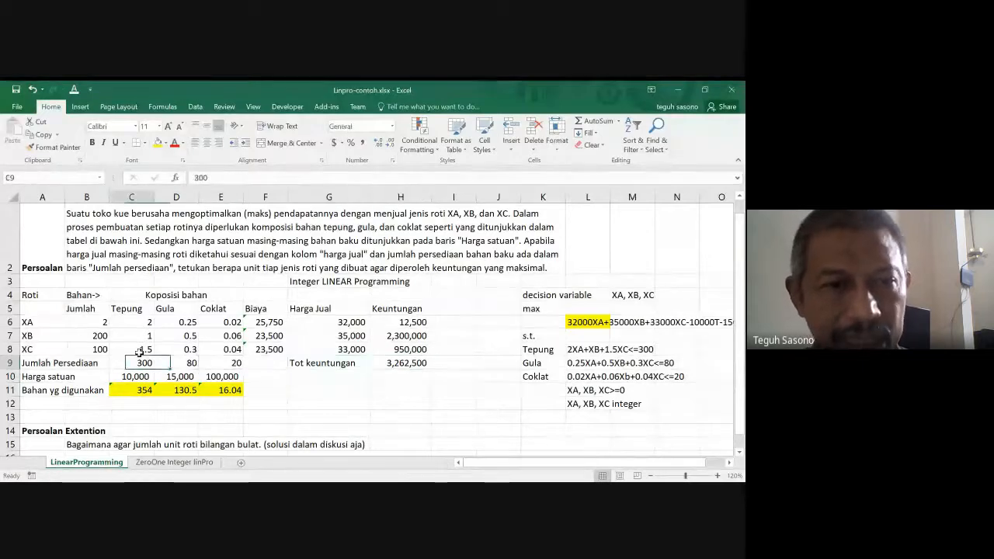
key("Down")
key("Down")
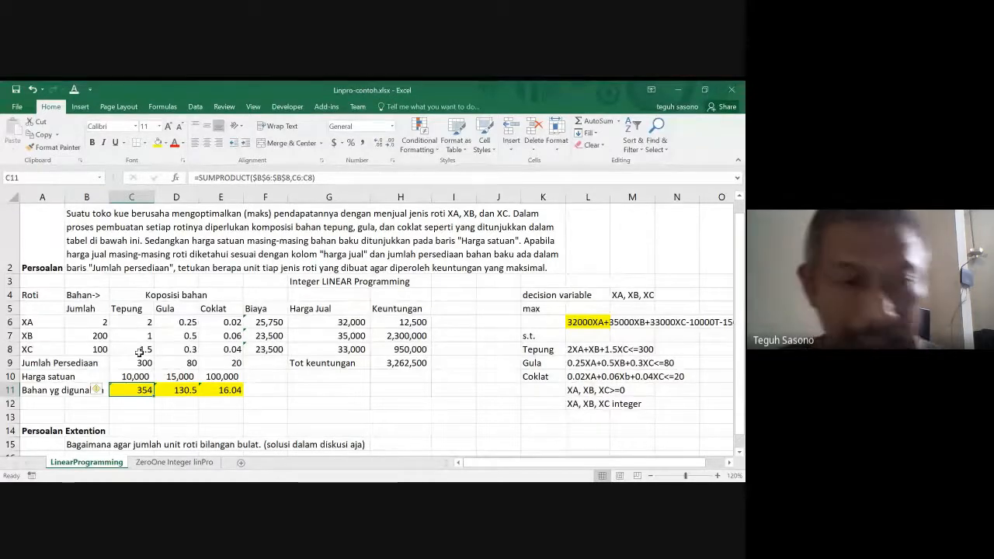
- Review the bread quantities in the Jumlah column and return to the available Tepung in C9
key("Up")
key("Up")
key("Up")
key("Left")
key("Up")
key("Up")
key("Down")
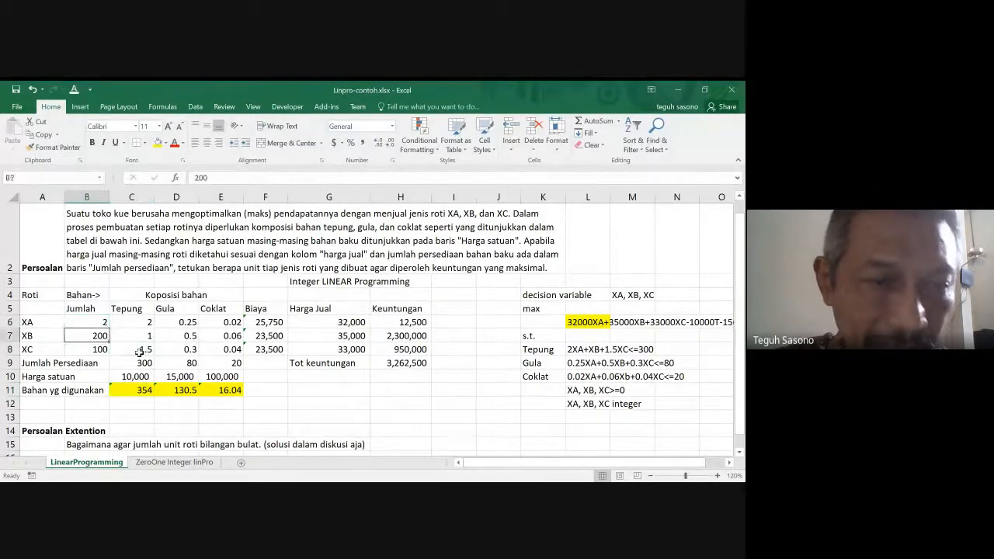
key("Down")
key("Down")
key("Right")
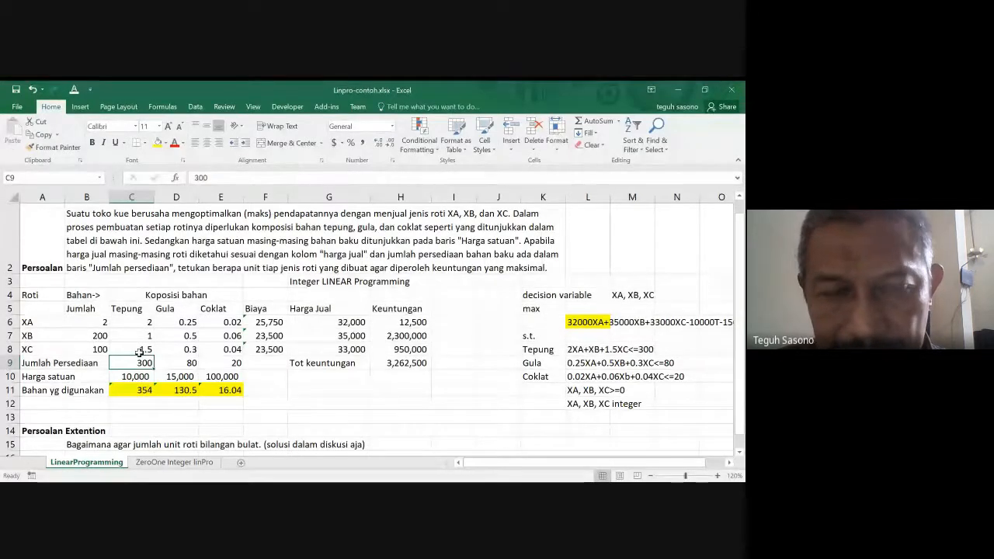
- Examine row 9 from the ingredient supplies across Tot keuntungan to the Gula constraint in L9
key("Right")
key("Right")
key("Right")
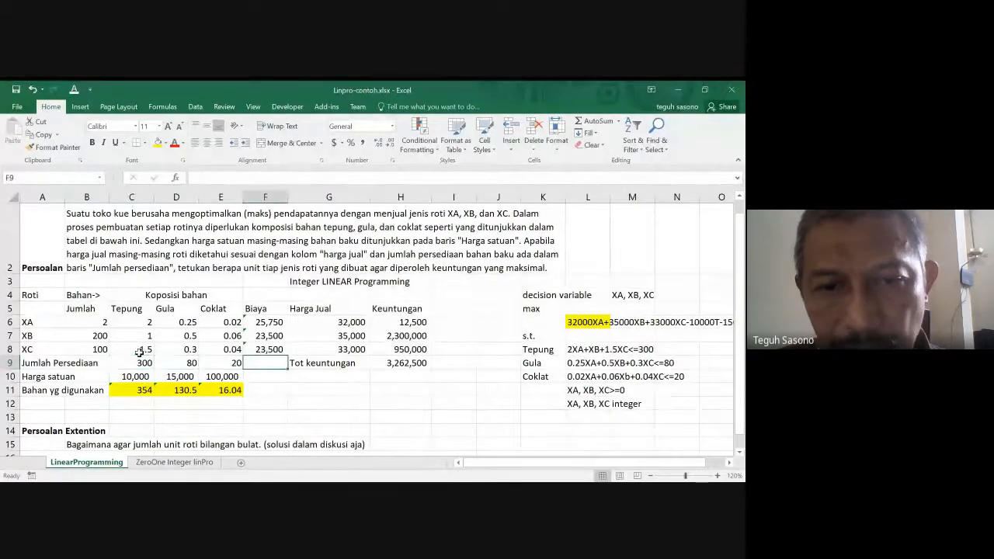
key("Right")
key("Right")
key("Right")
key("Right")
key("Right")
key("Right")
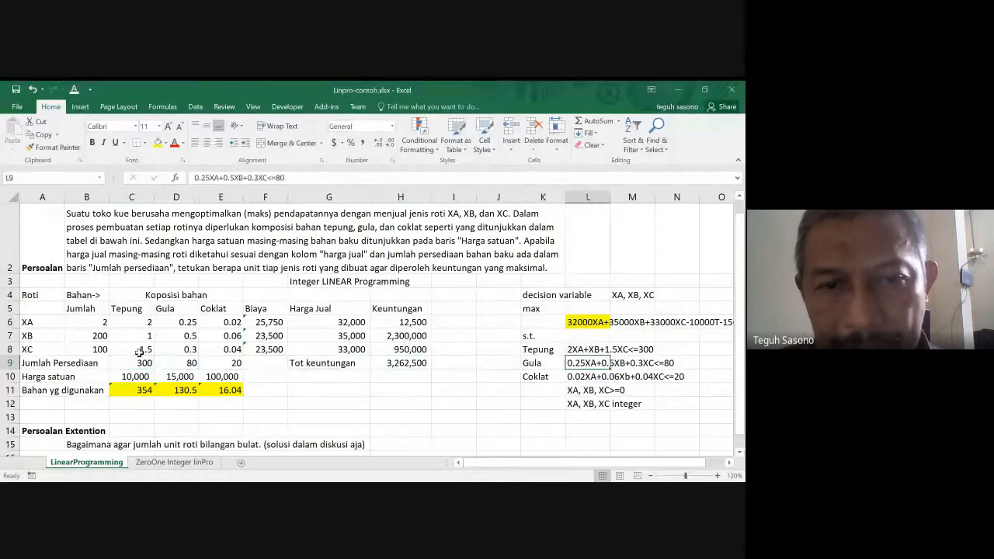
key("Right")
key("Right")
key("Right")
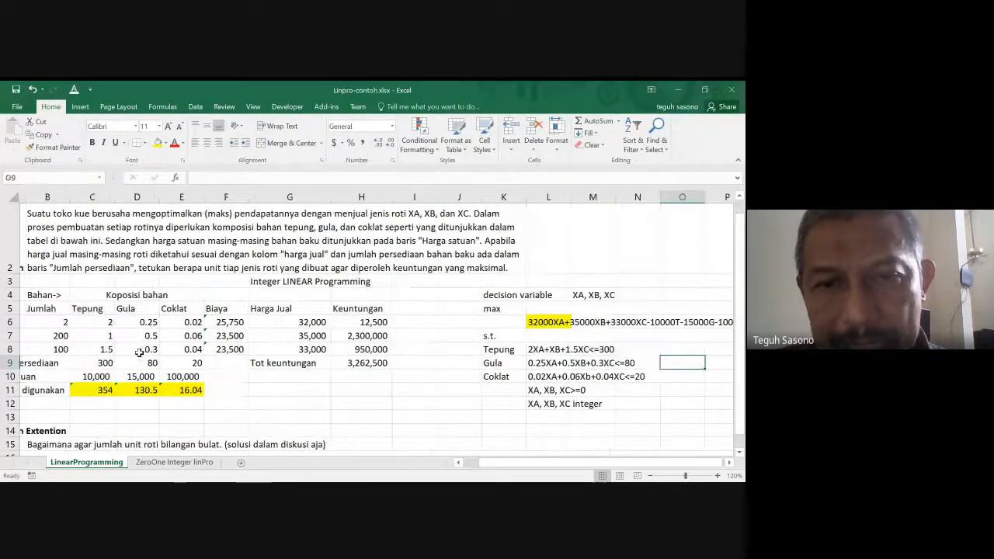
- Review the model labels in column K, from the Tepung constraint up to the decision variable heading in K4
key("Left")
key("Left")
key("Left")
key("Left")
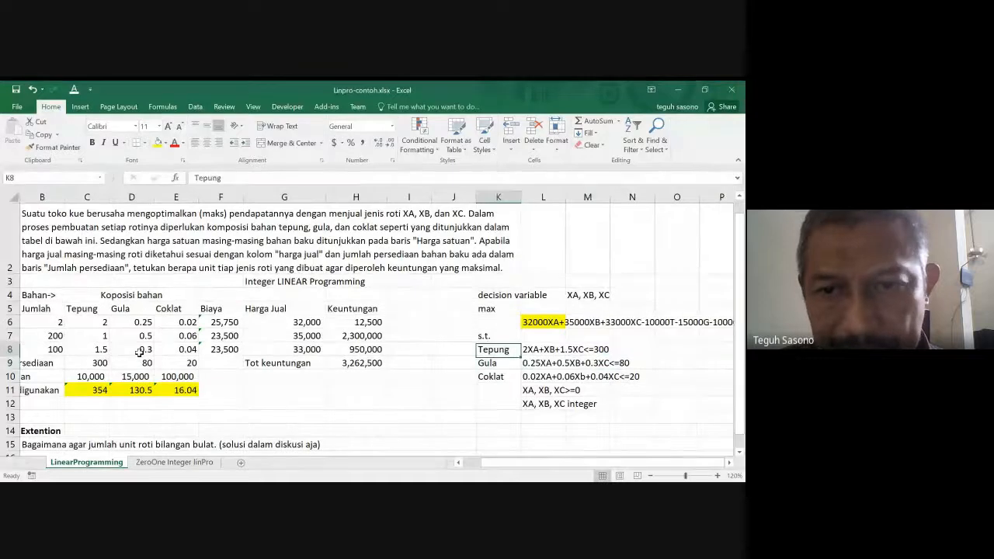
key("Up")
key("Up")
key("Up")
key("Up")
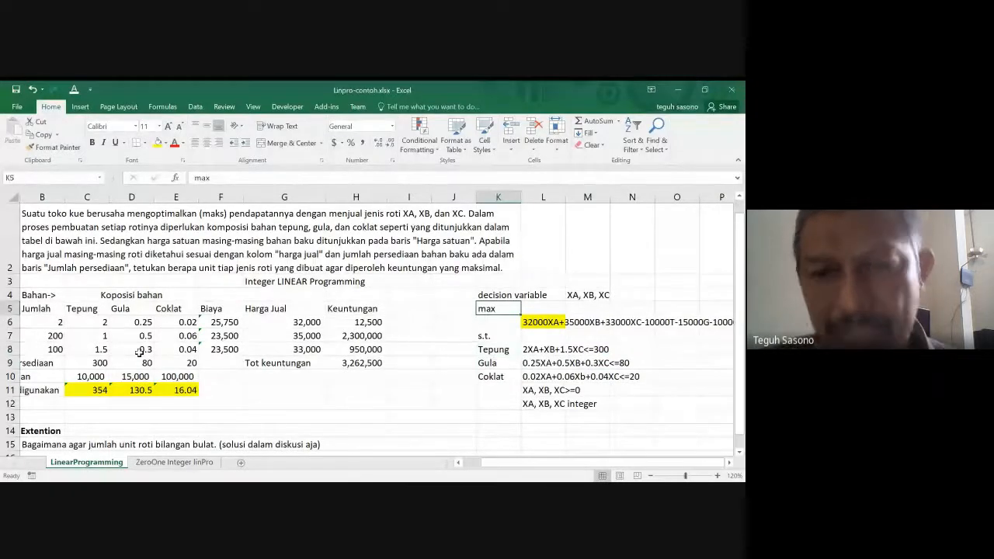
key("Up")
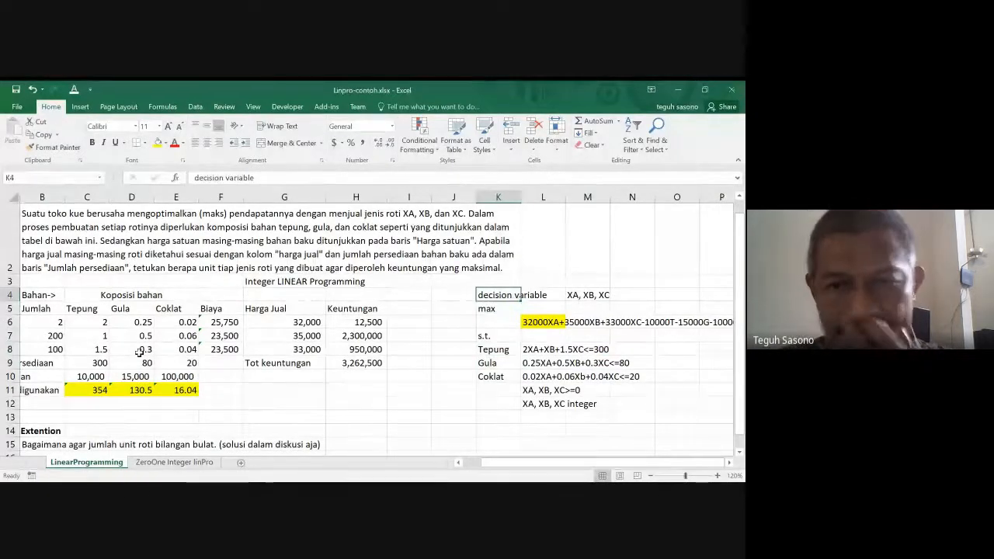
- Return to the table headings Roti and Koposisi bahan in row 4 and go down to the XB quantity in B7
key("Left")
key("Left")
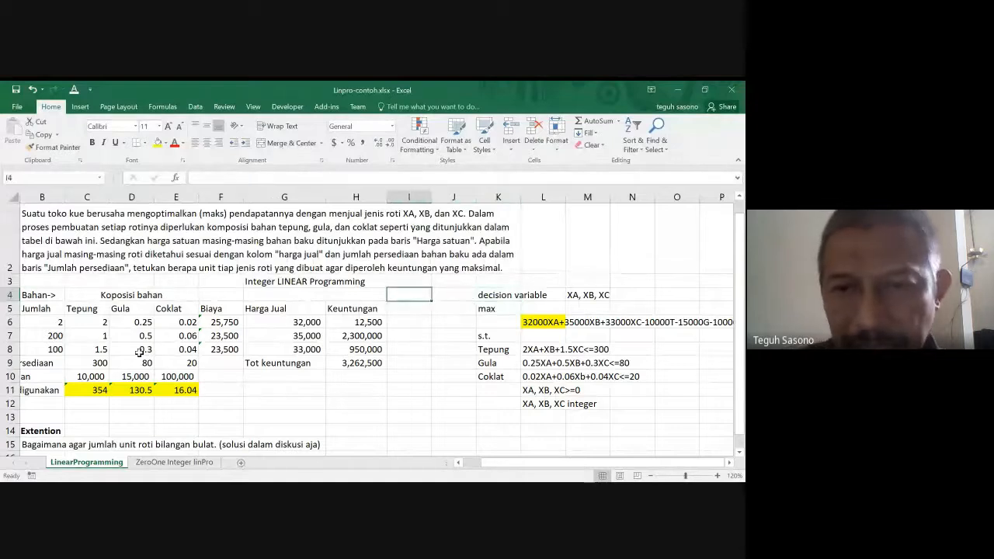
key("Left")
key("Left")
key("Left")
key("Left")
key("Left")
key("Left")
key("Left")
key("Left")
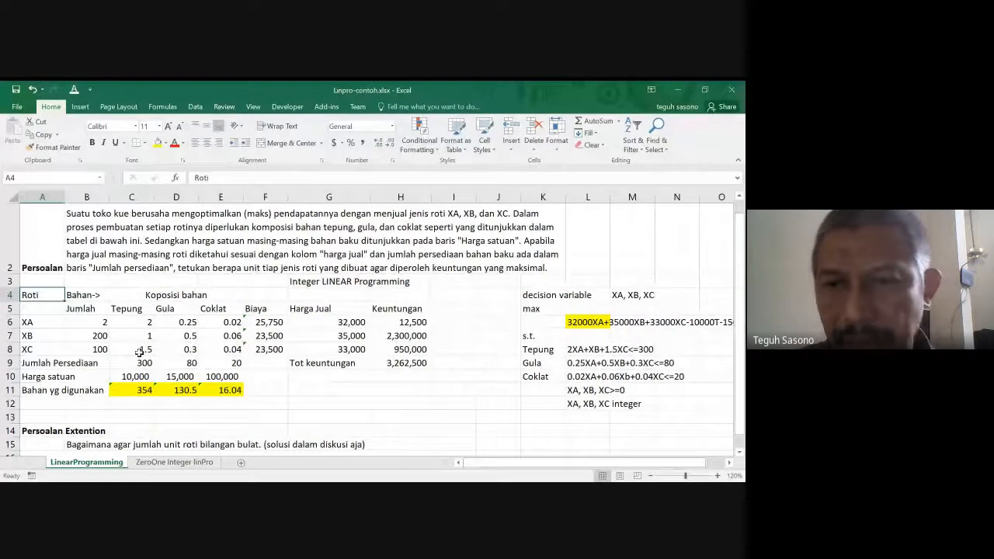
key("Right")
key("Right")
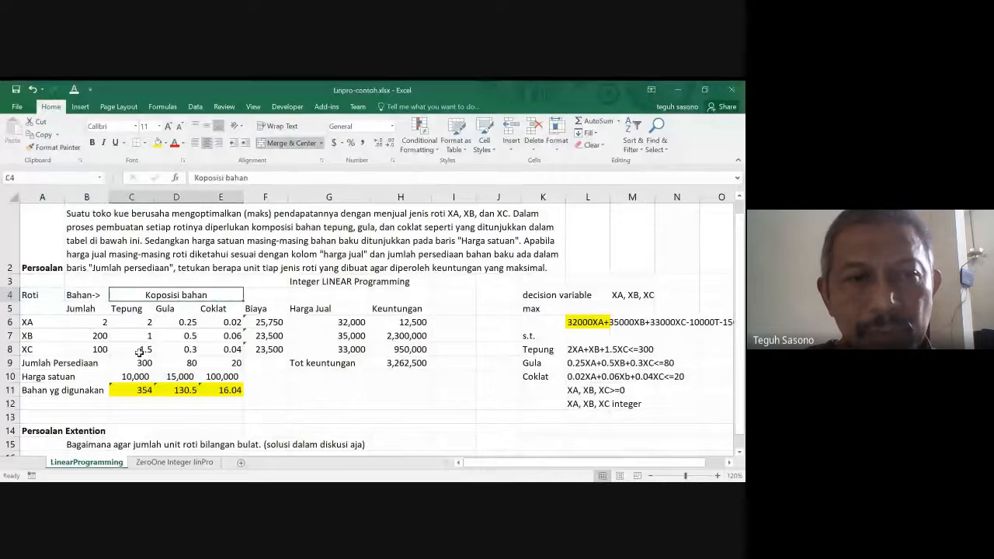
key("Down")
key("Left")
key("Down")
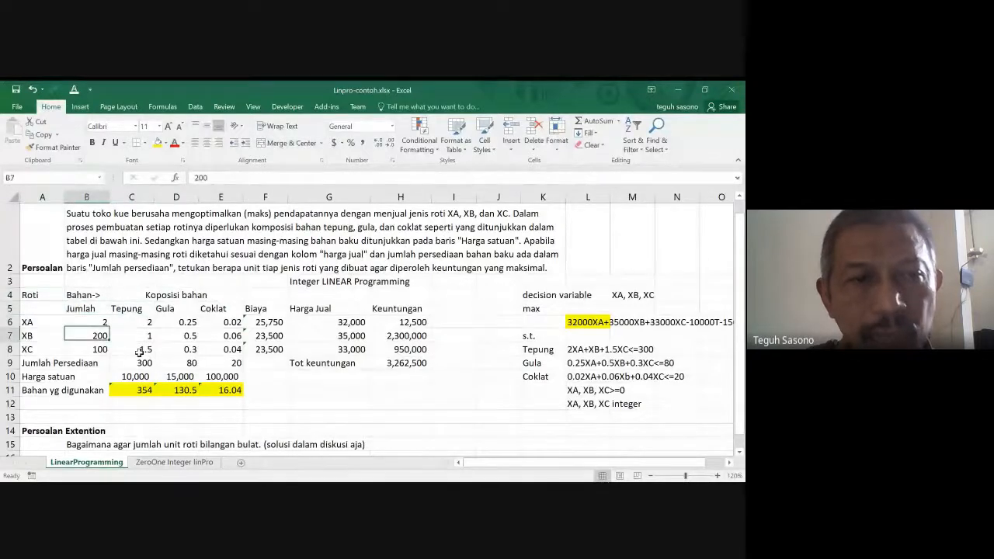
- Review the Jumlah quantities of XA, XB and XC in B6:B8 as the decision variables
key("Down")
key("Down")
key("Down")
key("Up")
key("Up")
key("Up")
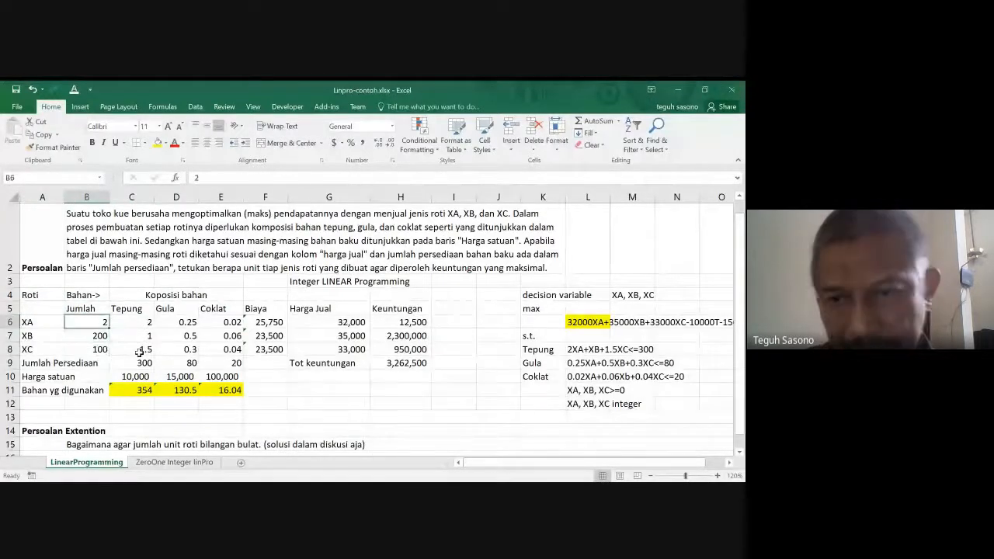
key("Down")
key("Down")
key("Down")
key("Up")
key("Up")
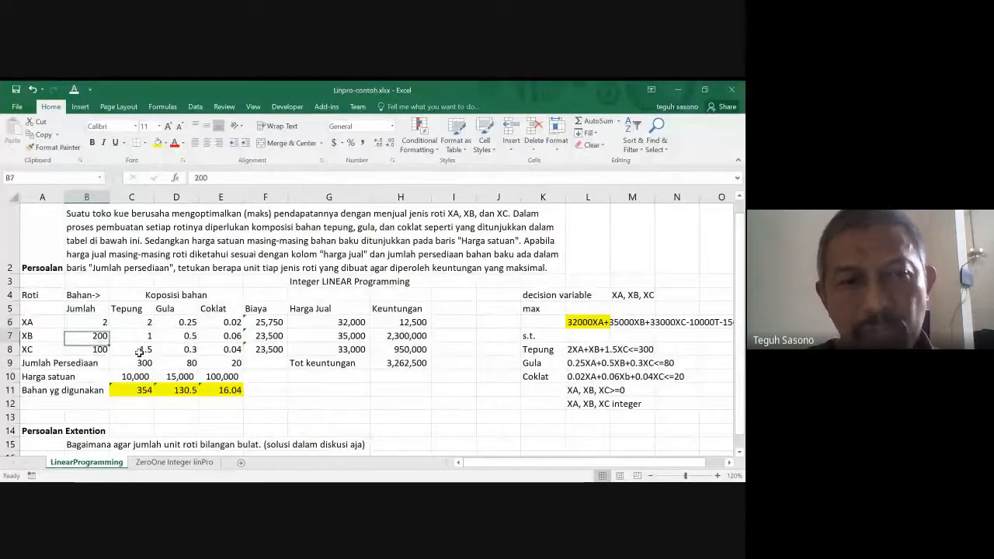
key("Up")
key("Up")
key("Down")
key("Down")
key("Down")
- Examine the XC composition in row 8 and the Tepung constraint in L8
key("Right")
key("Right")
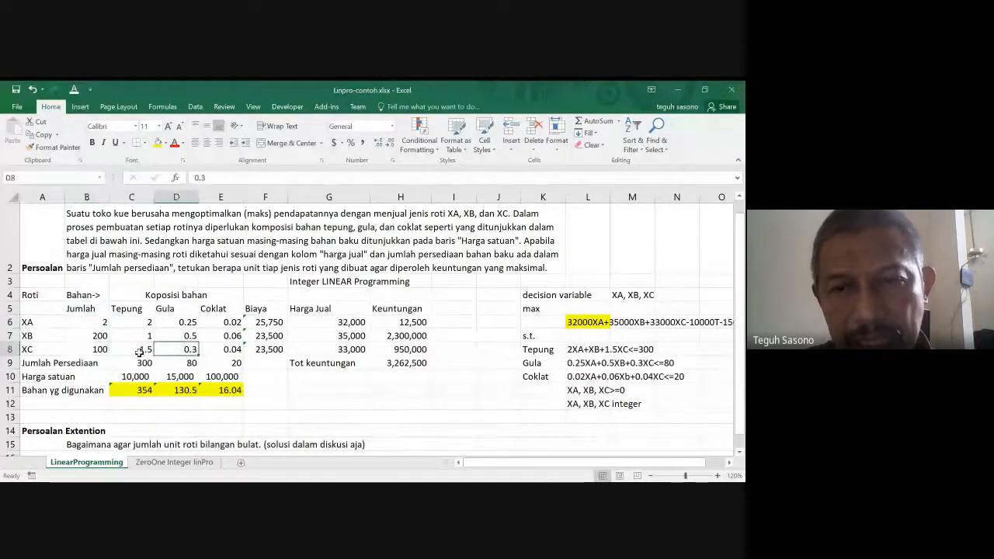
key("Right")
key("Right")
key("Right")
key("Right")
key("Right")
key("Right")
key("Right")
key("Right")
key("Right")
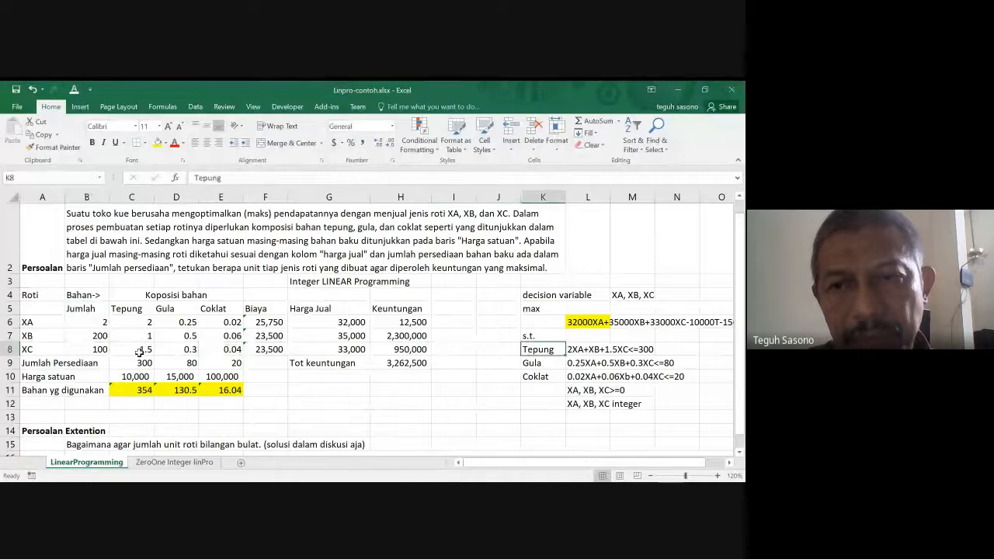
key("Right")
key("Right")
key("Right")
key("Left")
key("Left")
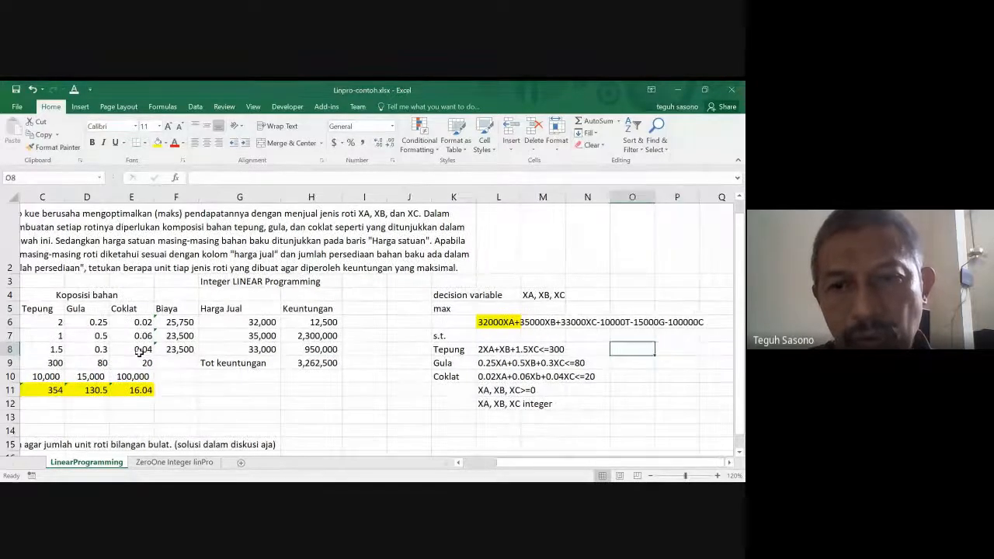
- Look over the s.t. and max labels in column K and move back toward the Keuntungan column
key("Left")
key("Left")
key("Left")
key("Up")
key("Up")
key("Up")
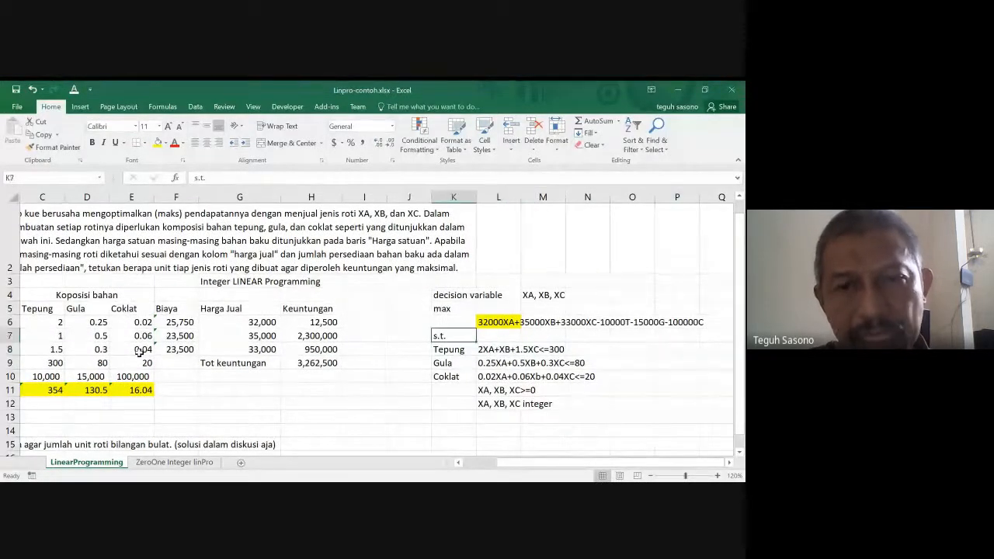
key("Left")
key("Left")
key("Left")
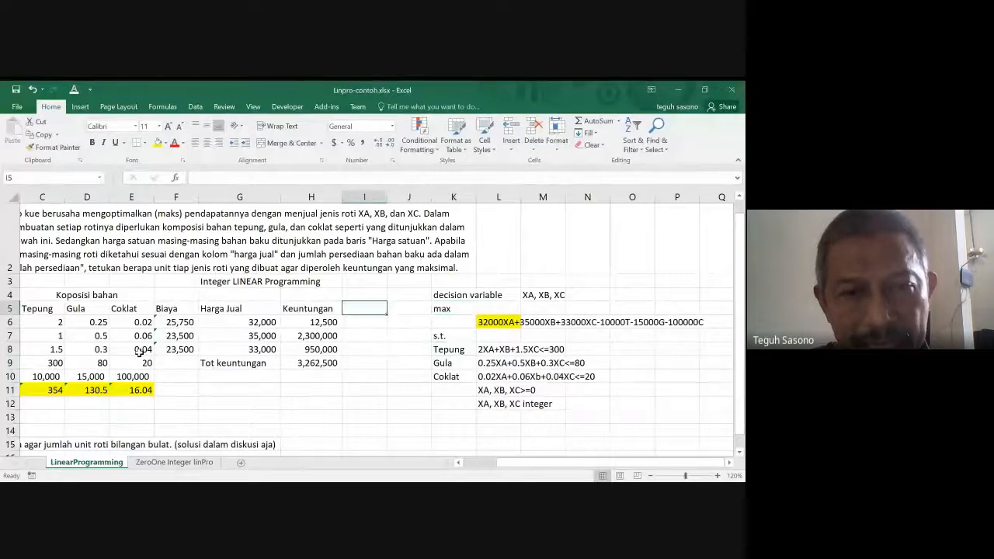
- Inspect the total profit formula in H9 and the XA profit formula in H6
key("Down")
key("Down")
key("Down")
key("Down")
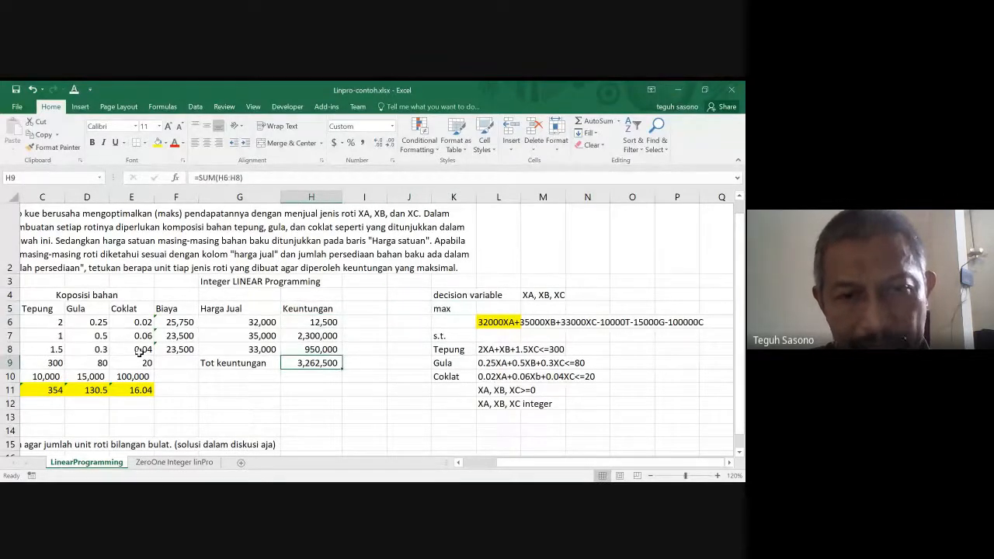
key("Up")
key("Up")
key("Up")
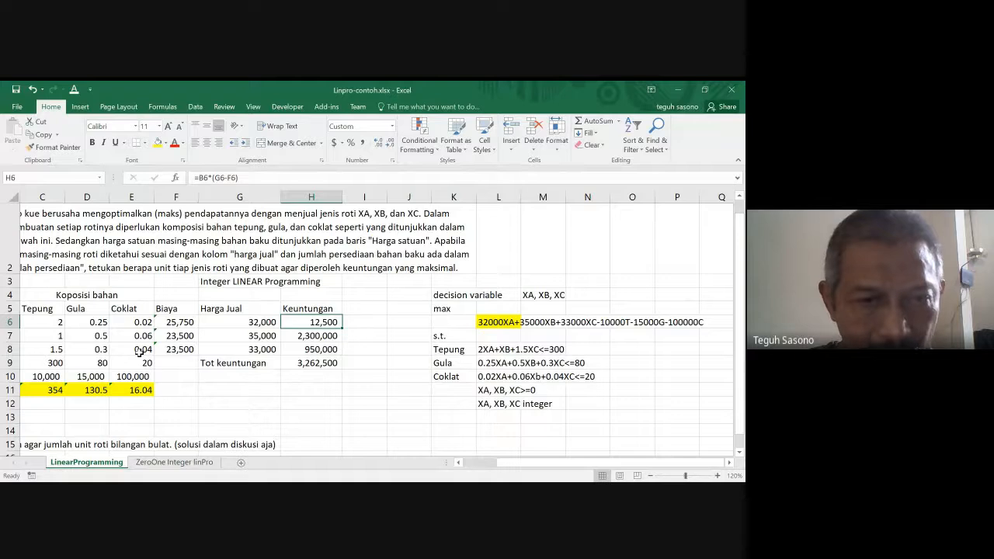
- Inspect the XA cost formula in F6 and go back along the row to the XA label in A6
key("Left")
key("Left")
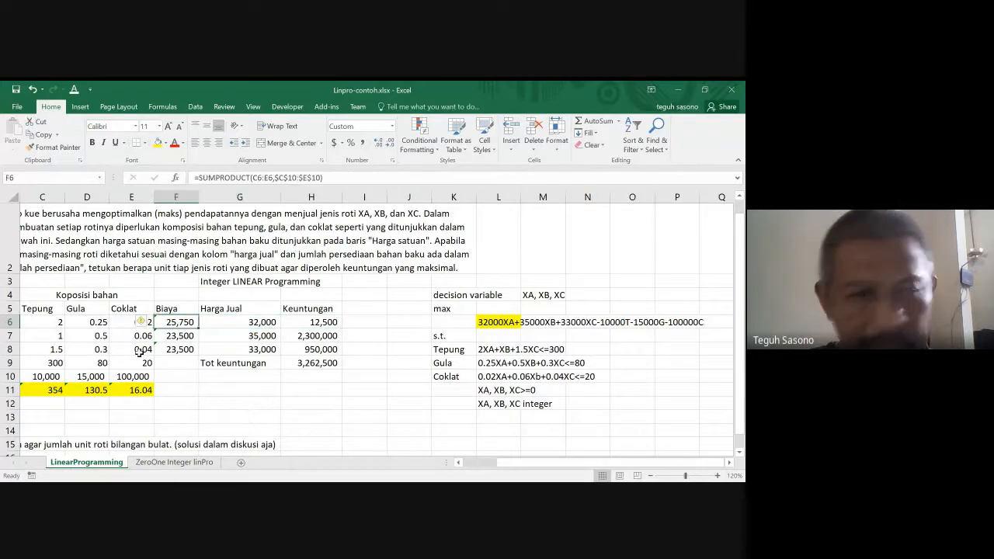
key("Left")
key("Left")
key("Left")
key("Left")
key("Left")
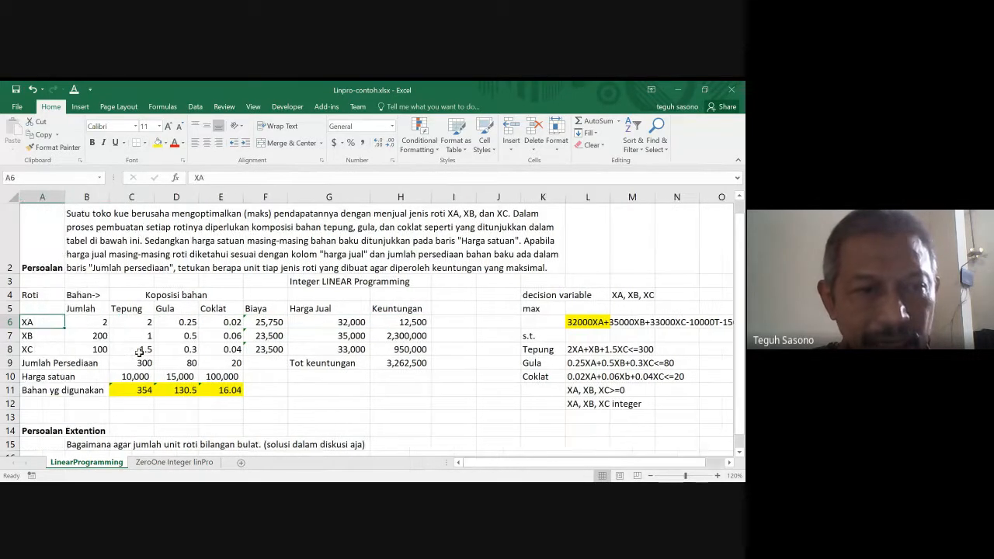
- Follow the XA row across its composition, cost and profit to the objective function in L6
key("Right")
key("Right")
key("Right")
key("Right")
key("Right")
key("Right")
key("Right")
key("Right")
key("Right")
key("Right")
key("Right")
key("Right")
key("Right")
key("Right")
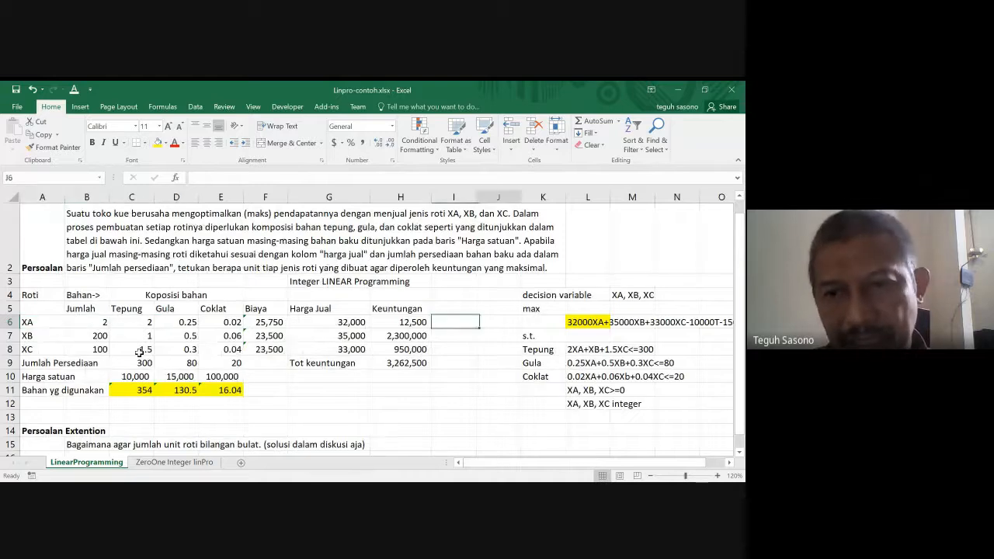
key("Right")
key("Right")
key("Left")
key("Left")
key("Left")
key("Left")
key("Left")
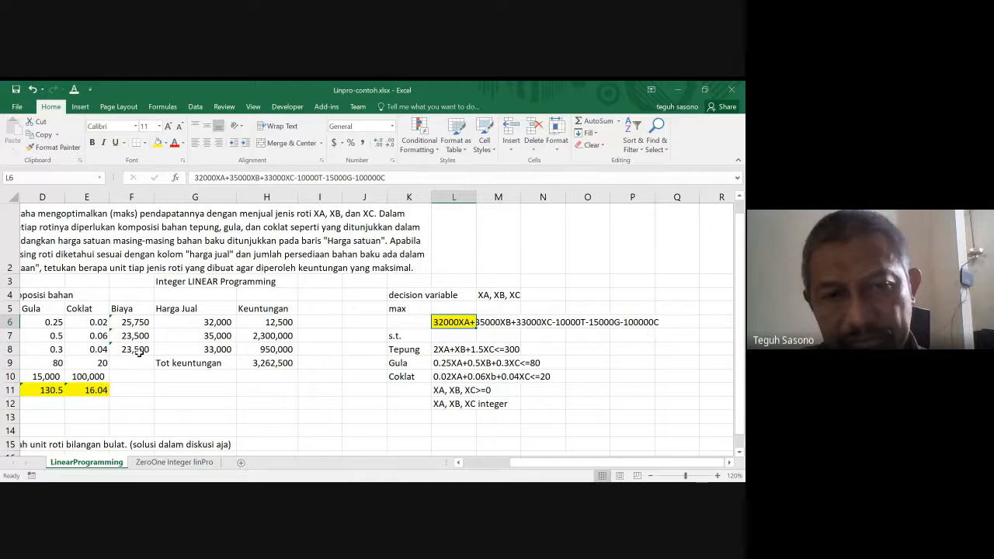
- Go back from the objective function to the Bahan yg digunakan row label in A11
key("Left")
key("Left")
key("Left")
key("Left")
key("Left")
key("Left")
key("Left")
key("Left")
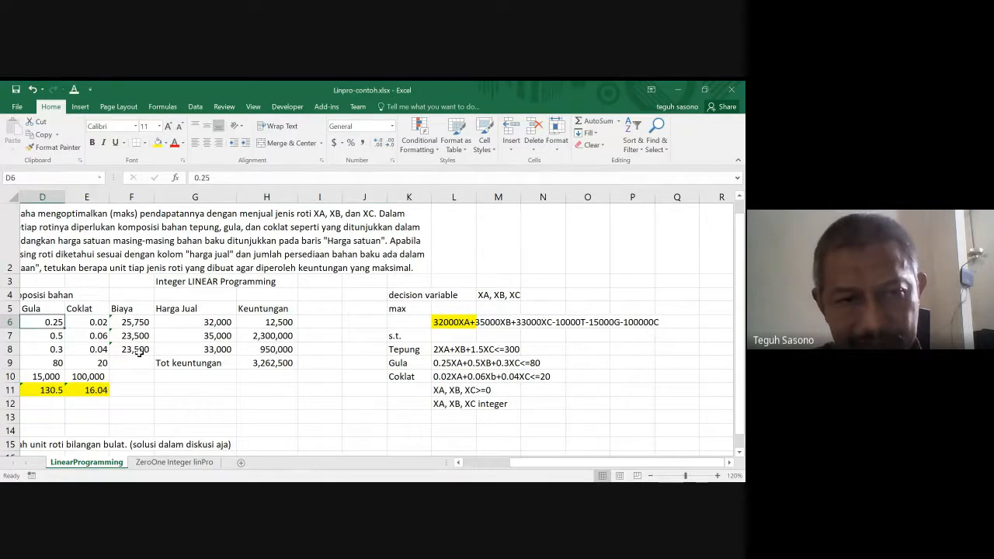
key("Down")
key("Down")
key("Down")
key("Down")
key("Down")
key("Left")
key("Left")
key("Left")
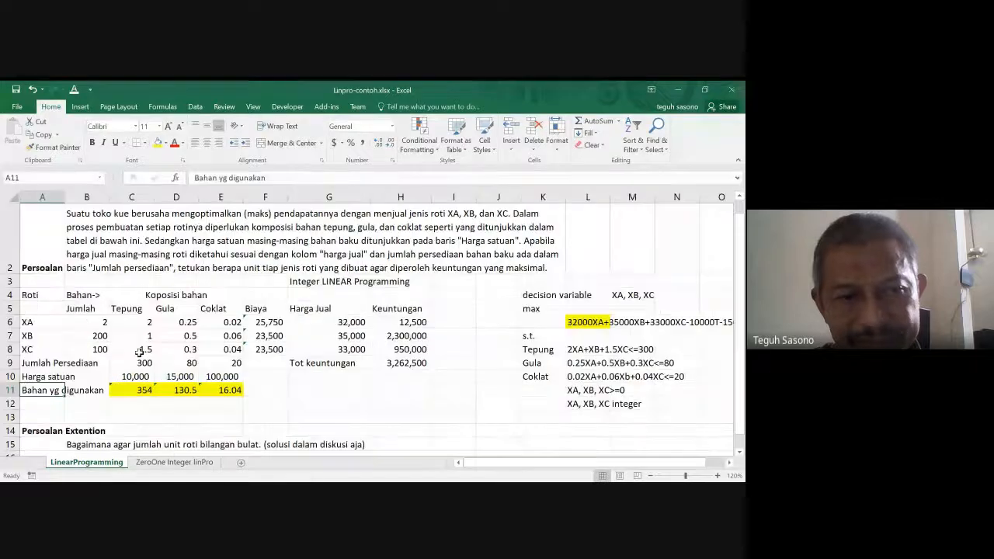
- Inspect the ingredient-usage formulas in row 11 and the Gula unit price in D10
key("Right")
key("Right")
key("Right")
key("Right")
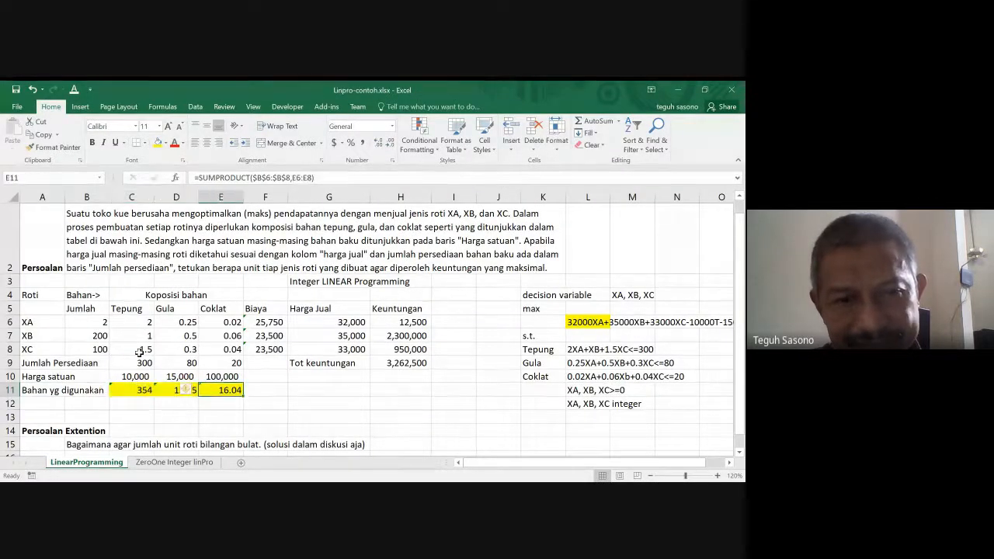
key("Up")
key("Left")
key("Left")
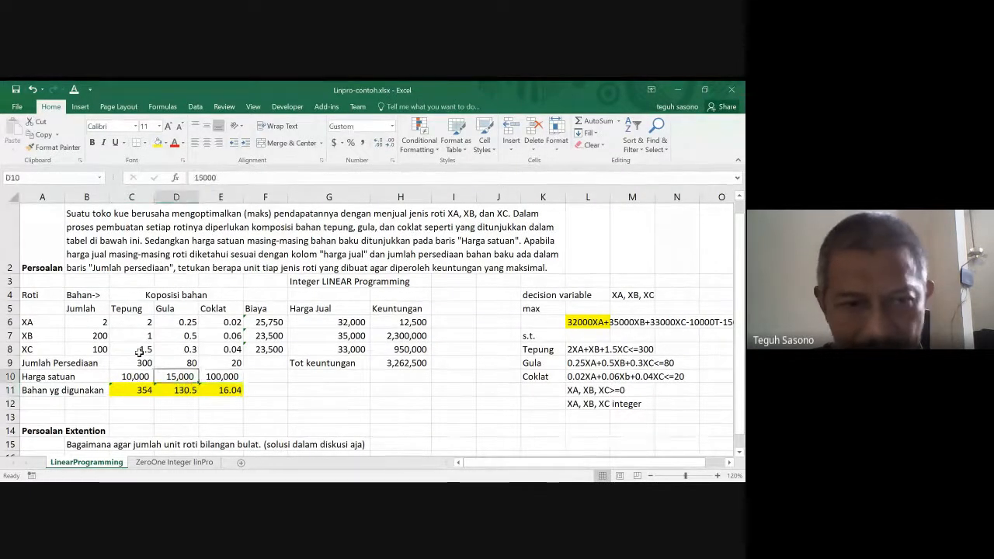
- Move along row 10 from the unit prices past the Coklat constraint in L10
key("Right")
key("Right")
key("Right")
key("Right")
key("Right")
key("Right")
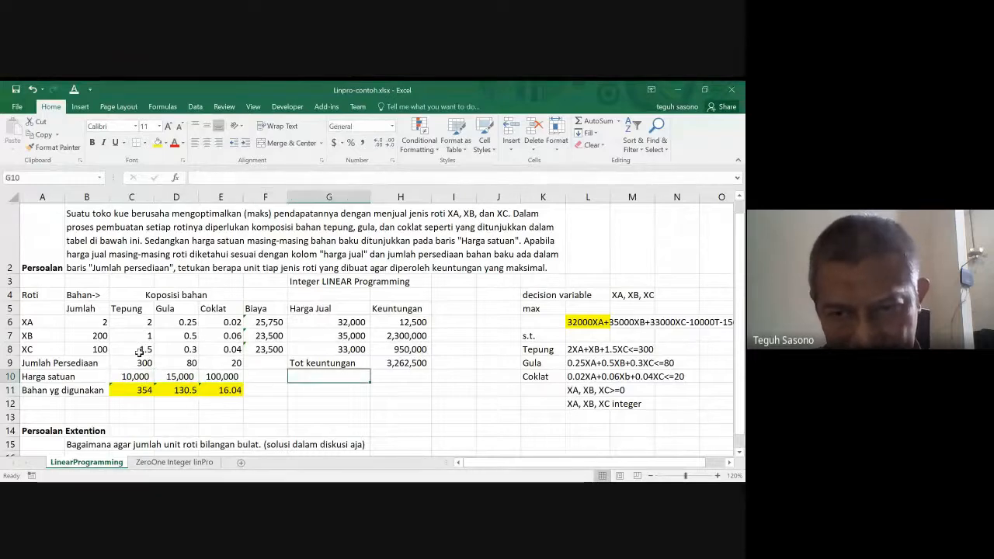
key("Right")
key("Right")
key("Right")
key("Right")
key("Right")
key("Right")
key("Right")
key("Right")
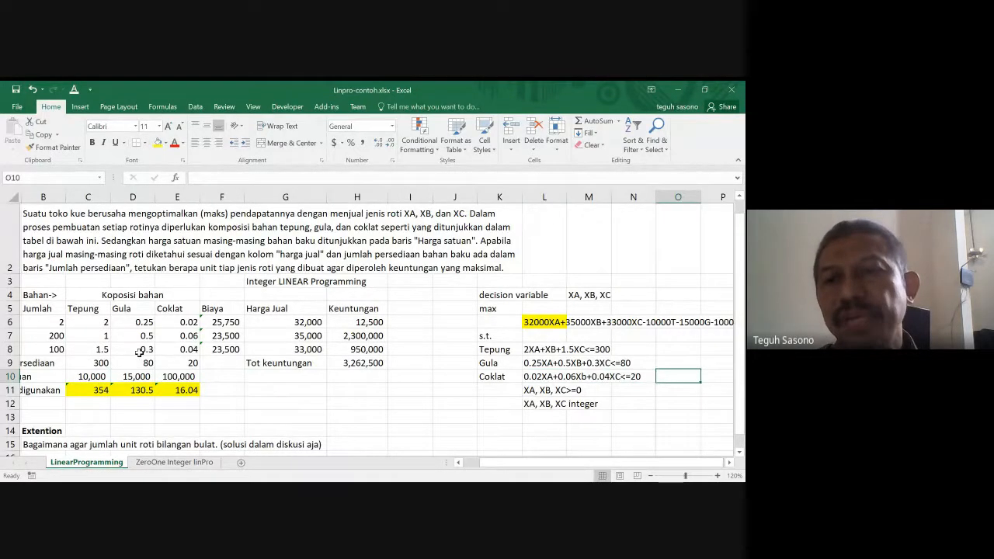
- Examine the ingredient-cost terms of the objective function in row 6
key("Up")
key("Up")
key("Up")
key("Up")
key("Left")
key("Left")
key("Left")
key("Left")
key("Left")
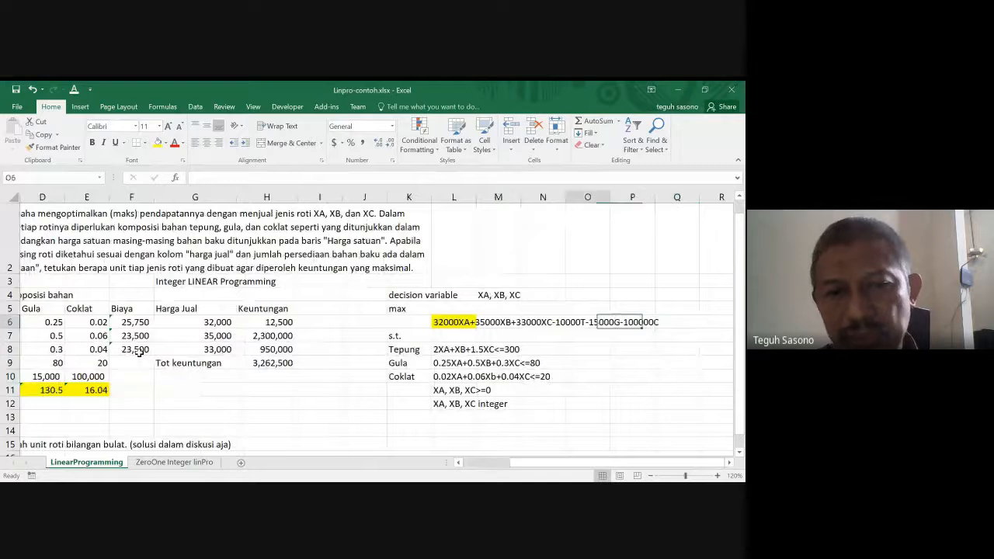
key("Left")
- Move down past the Gula constraint in row 9 and back toward the Tot keuntungan amount
key("Down")
key("Down")
key("Down")
key("Left")
key("Left")
key("Left")
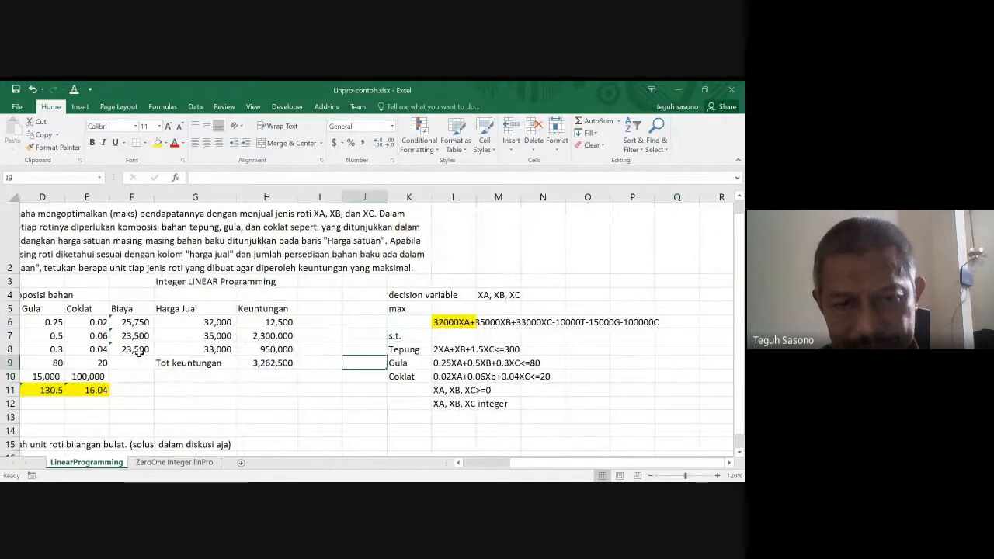
- Inspect the XA selling price in G6 and its profit formula in H6
key("Up")
key("Up")
key("Up")
key("Left")
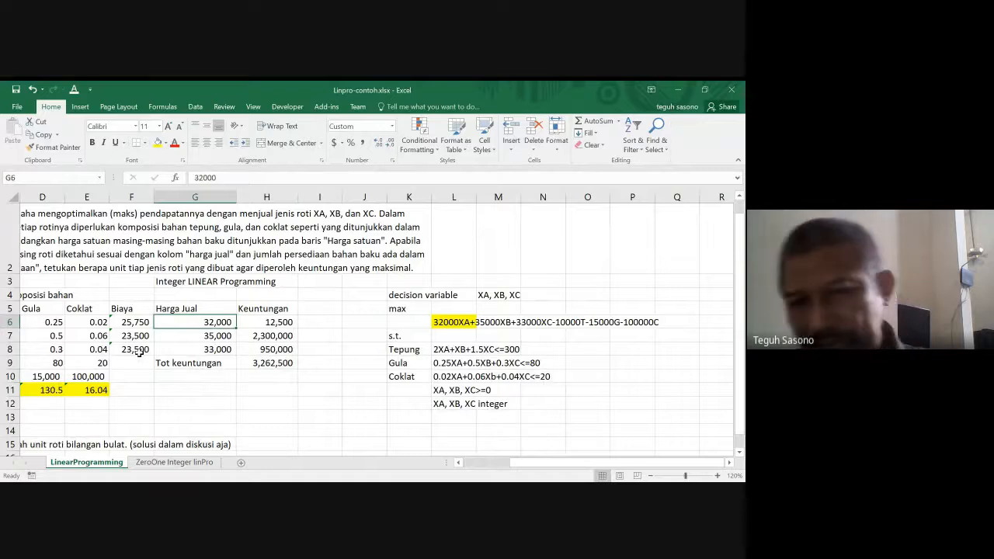
key("Right")
key("Right")
key("Right")
key("Right")
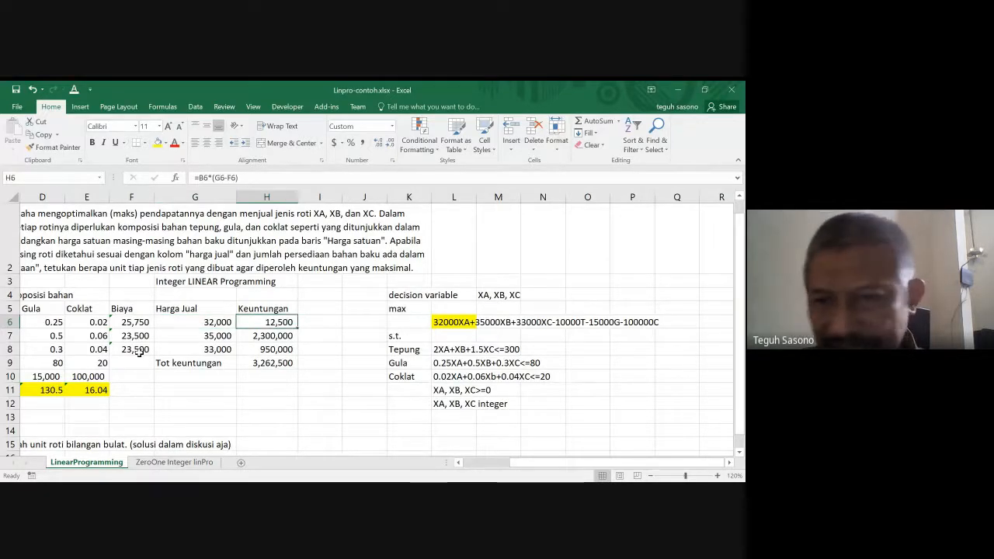
- Go back to L6 and read the full objective function
key("Right")
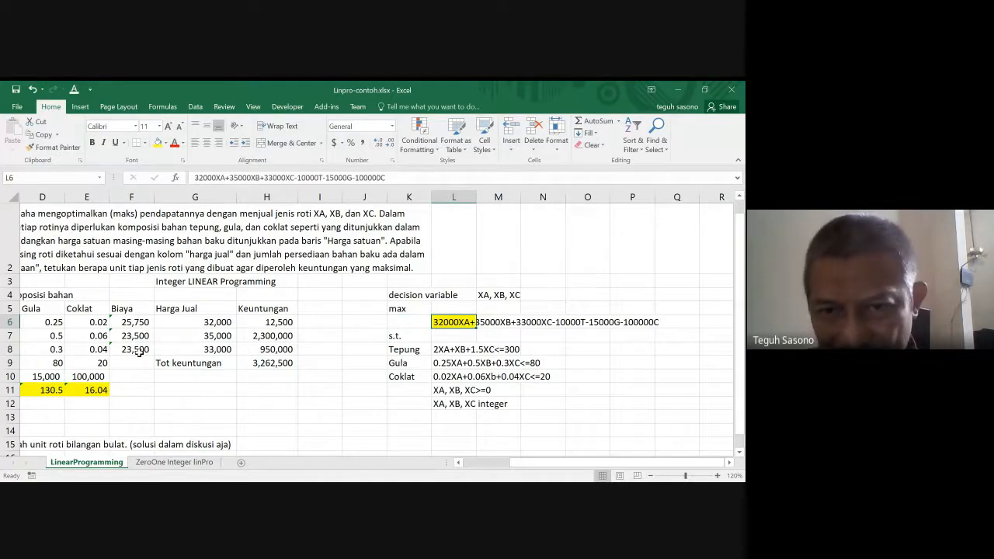
key("Right")
key("Right")
key("Left")
key("Left")
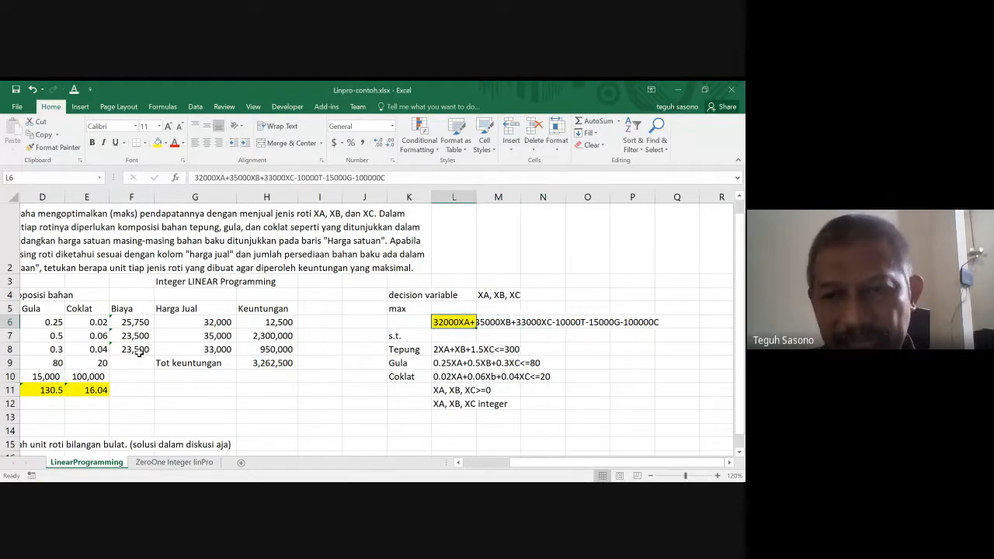
- Examine the selling-price terms of the objective function in row 6 and return to the XA row label
key("Right")
key("Right")
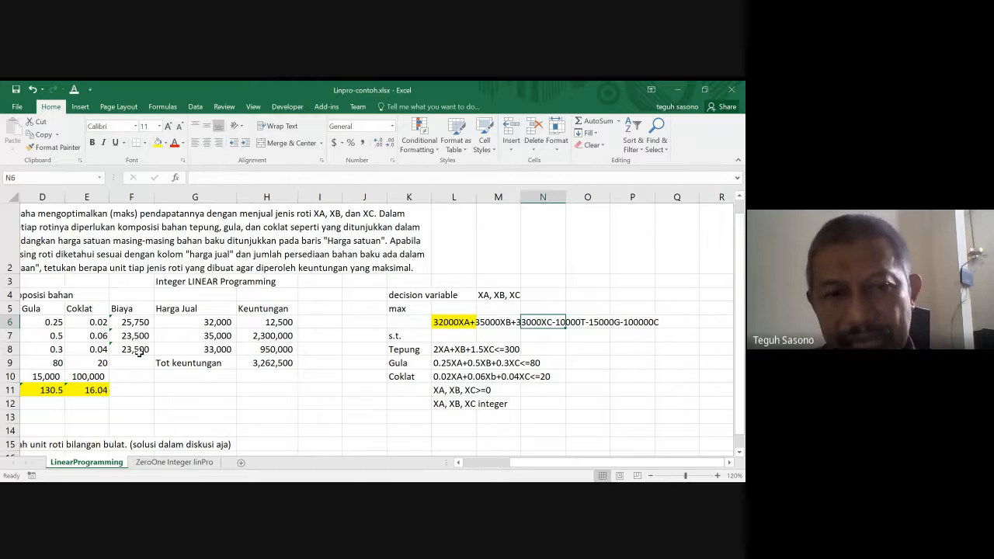
key("Left")
key("Left")
key("Left")
key("Left")
key("Left")
key("Left")
key("Left")
key("Left")
key("Left")
key("Left")
key("Left")
key("Left")
key("Left")
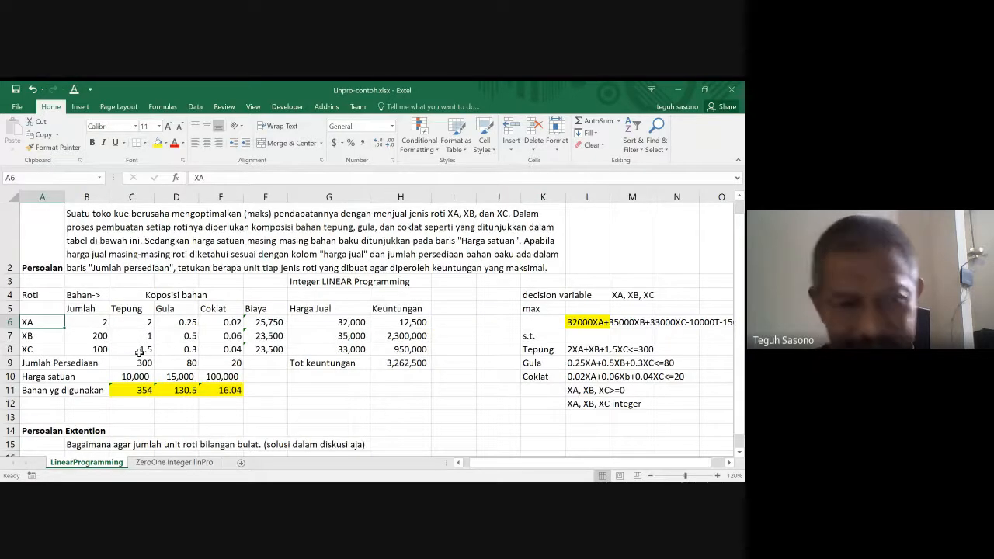
- Inspect the Harga satuan unit prices of Tepung, Gula and Coklat in C10:E10
key("Down")
key("Down")
key("Down")
key("Down")
key("Right")
key("Right")
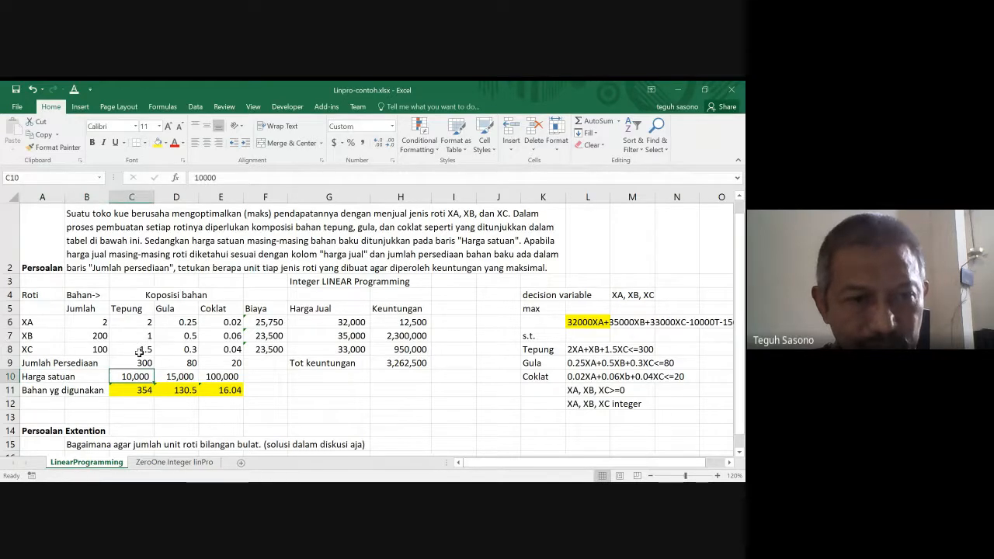
key("Down")
key("Right")
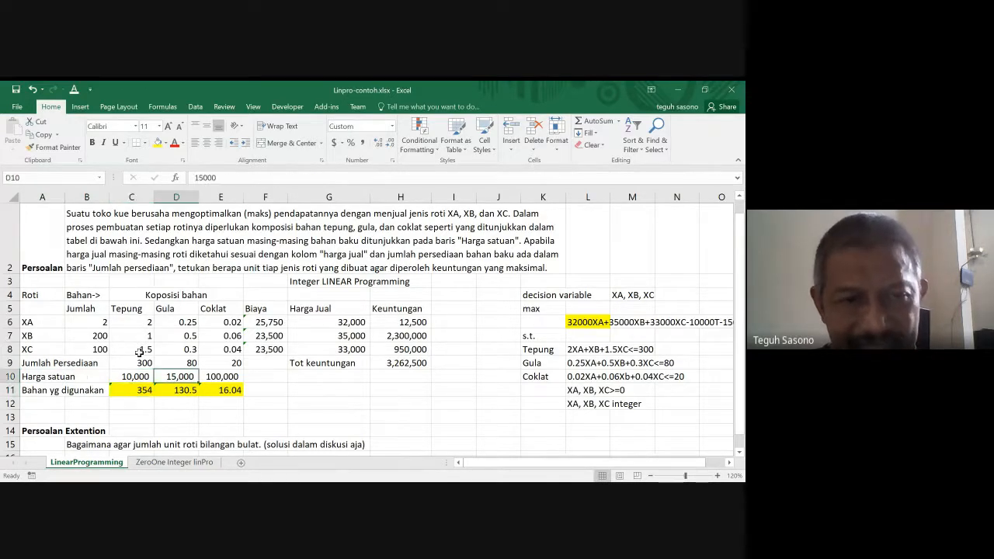
key("Up")
key("Right")
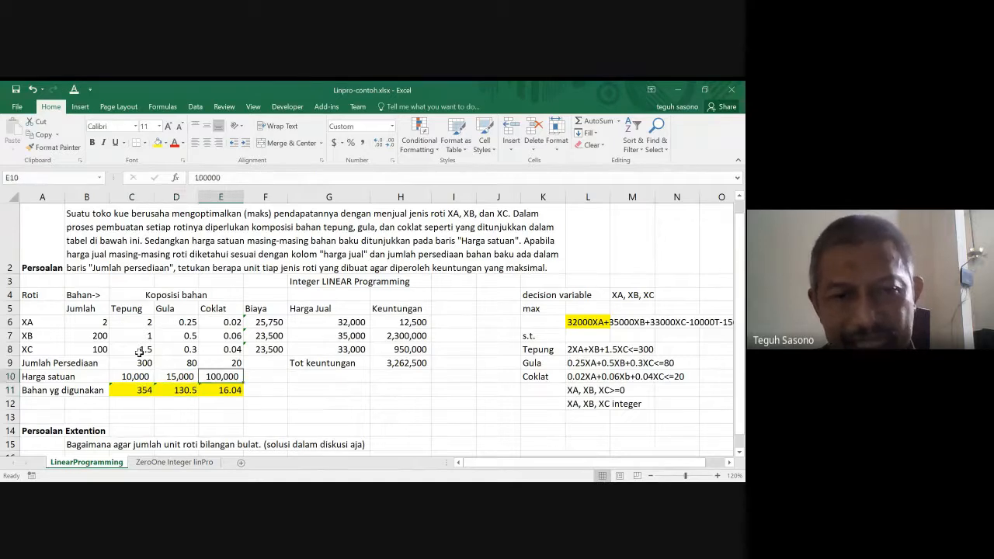
key("Down")
key("Up")
- Move from the unit prices to the ingredient-cost terms of the objective function in row 6
key("Right")
key("Right")
key("Right")
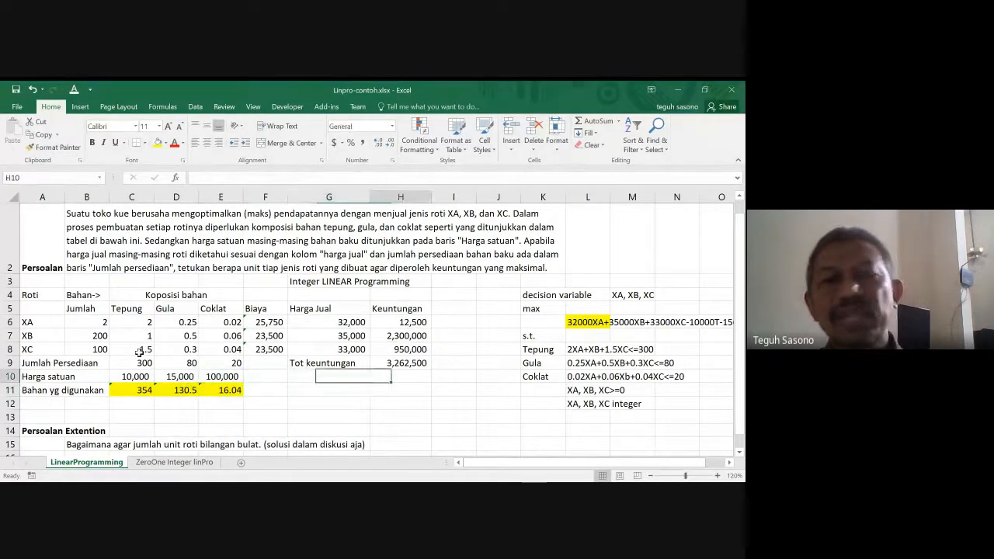
key("Right")
key("Right")
key("Right")
key("Right")
key("Right")
key("Right")
key("Up")
key("Up")
key("Up")
key("Up")
key("Right")
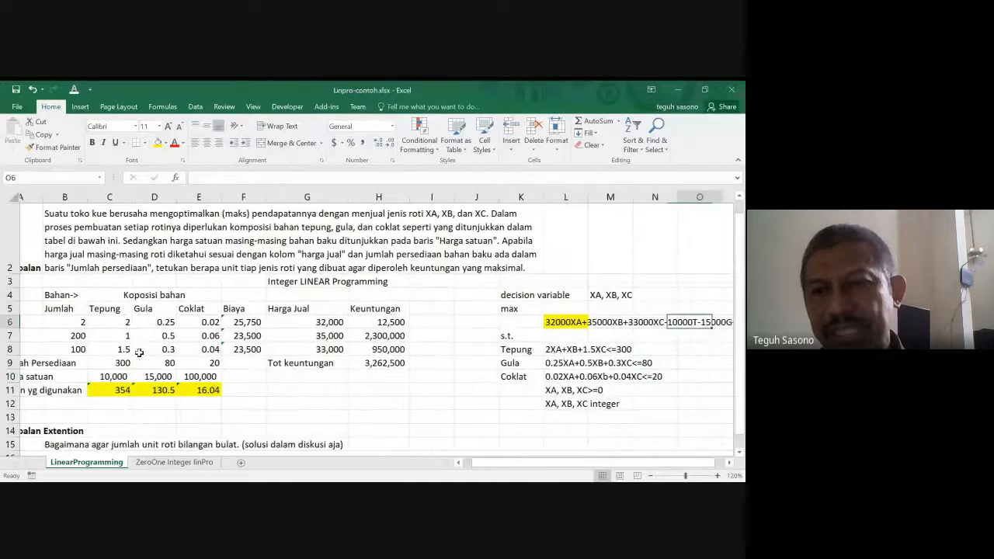
key("Right")
- Return to L6 and review the complete objective function
key("Left")
key("Left")
key("Left")
key("Left")
key("Left")
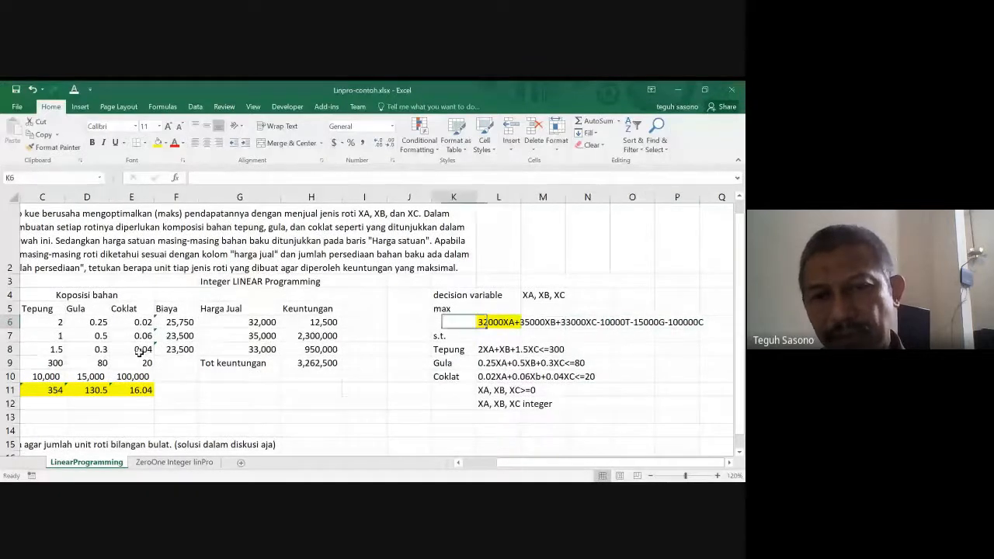
key("Left")
key("Right")
key("Right")
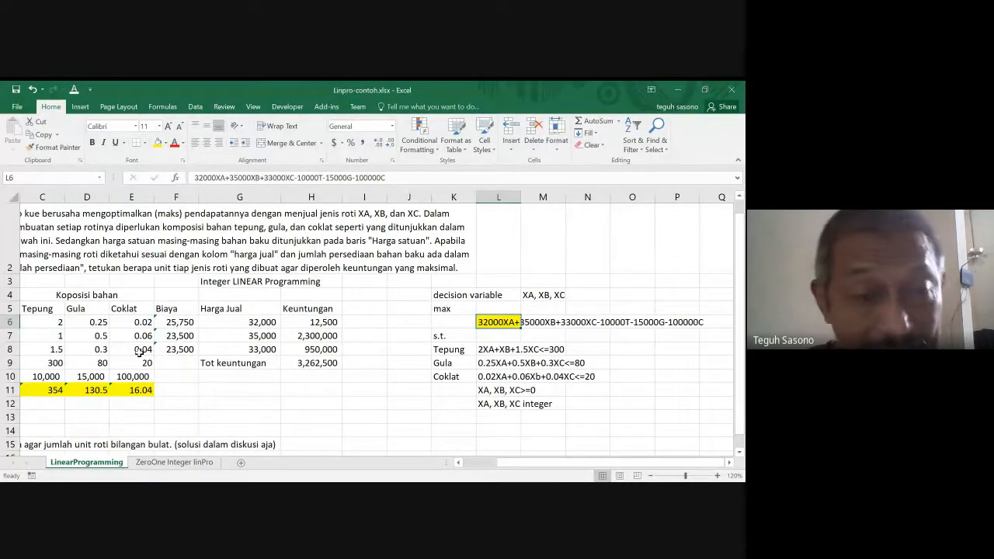
- Inspect the XA cost formula in F6
key("Left")
key("Left")
key("Left")
key("Left")
key("Left")
key("Left")
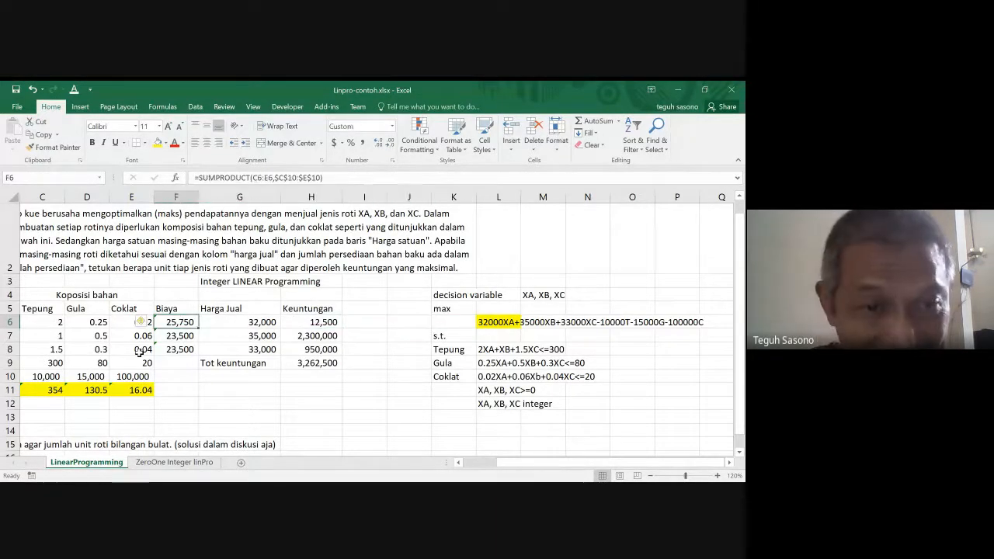
- Compare the XA cost with the T, G and C cost terms of the objective function, ending at L6
key("Right")
key("Right")
key("Right")
key("Right")
key("Right")
key("Right")
key("Right")
key("Right")
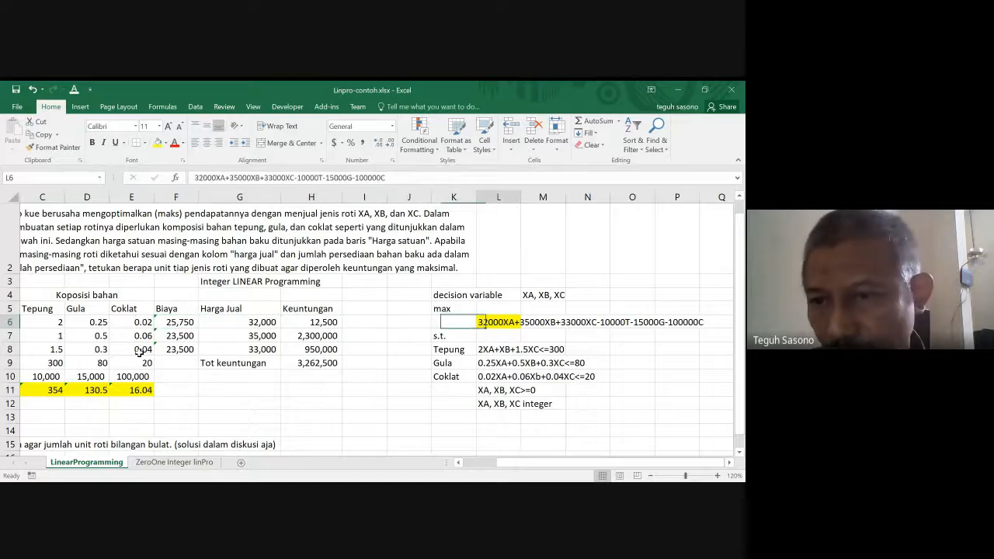
key("Right")
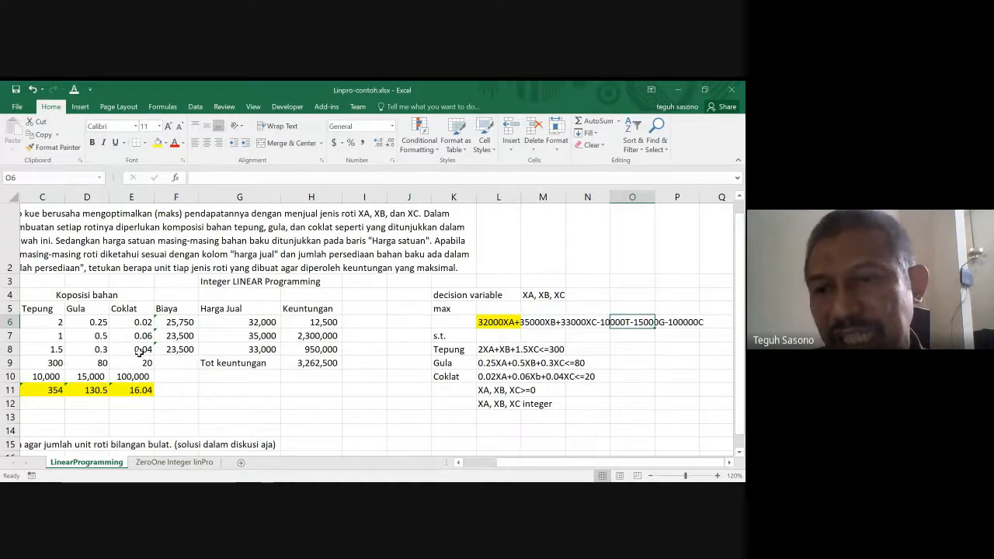
key("Left")
key("Left")
key("Left")
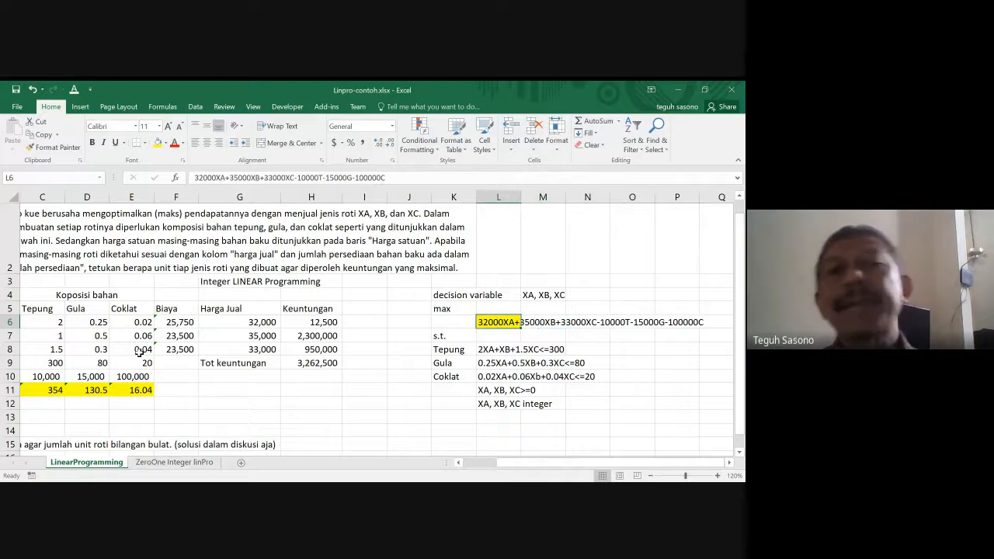
- Read the Tepung constraint in L8 and move back toward the ingredient data
key("Down")
key("Down")
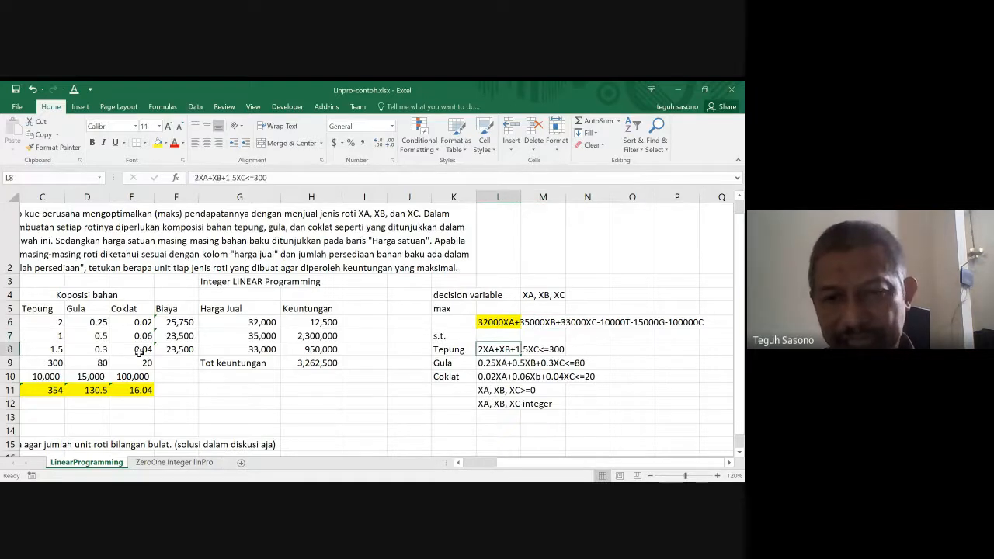
key("Left")
key("Left")
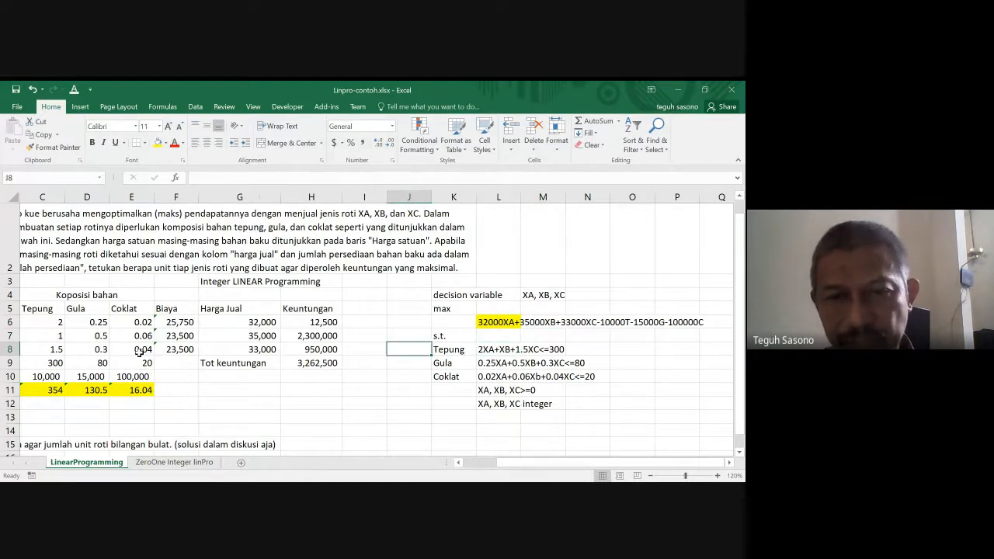
key("Right")
key("Left")
key("Left")
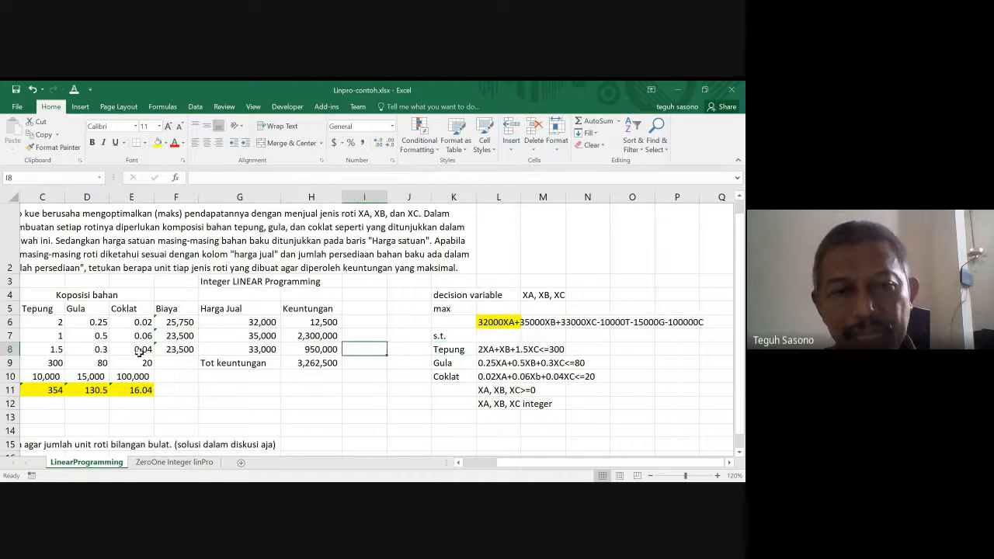
- Check the Harga satuan row from its start across to the Coklat constraint label in K10
key("Home")
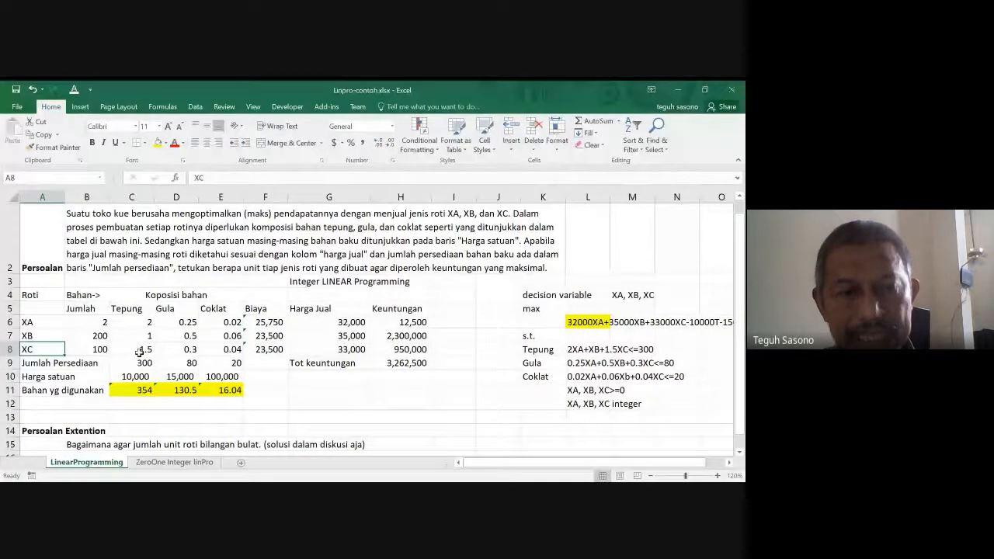
key("Down")
key("Down")
key("Right")
key("Right")
key("Right")
key("Right")
key("Right")
key("Right")
key("Right")
key("Right")
key("Right")
key("Right")
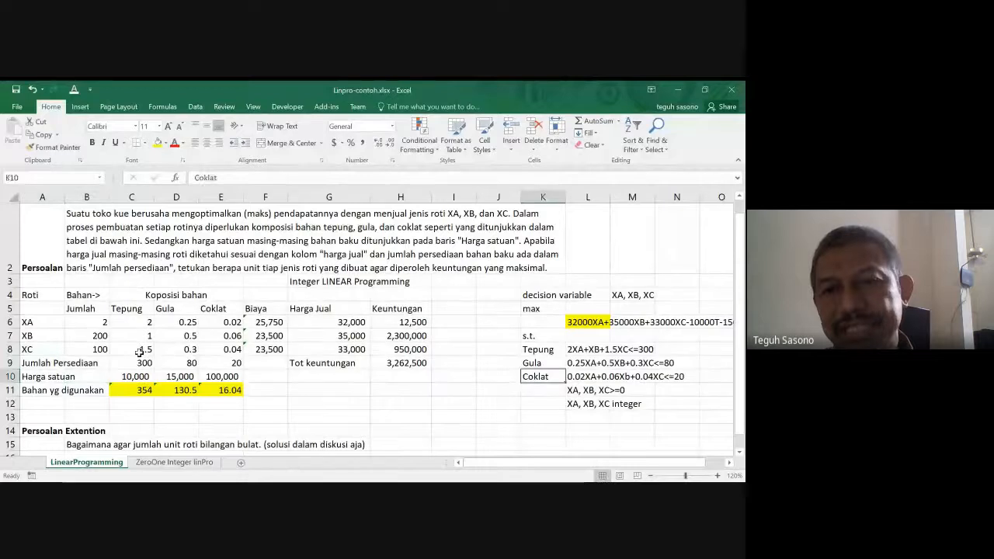
- Go up the model labels in column K to the max label in K5
key("Up")
key("Up")
key("Up")
key("Up")
key("Up")
key("Up")
key("Down")
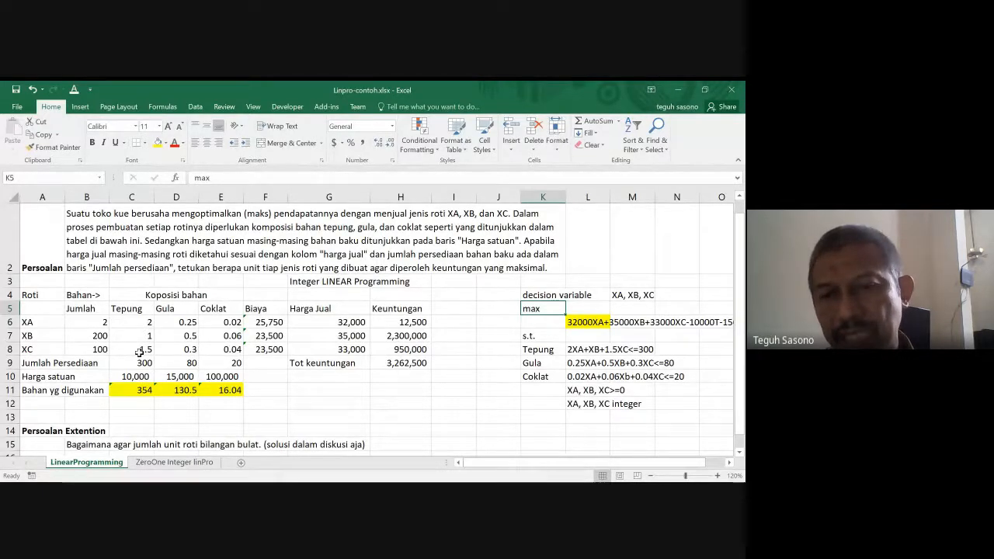
- Go through the s.t., Tepung, Gula and Coklat constraint labels in K7:K10
key("Down")
key("Down")
key("Down")
key("Up")
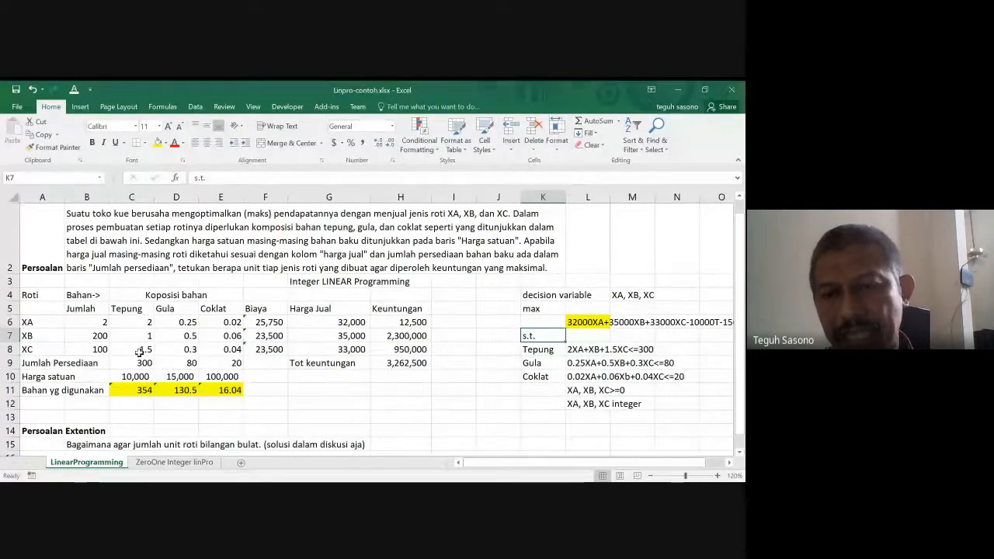
key("Down")
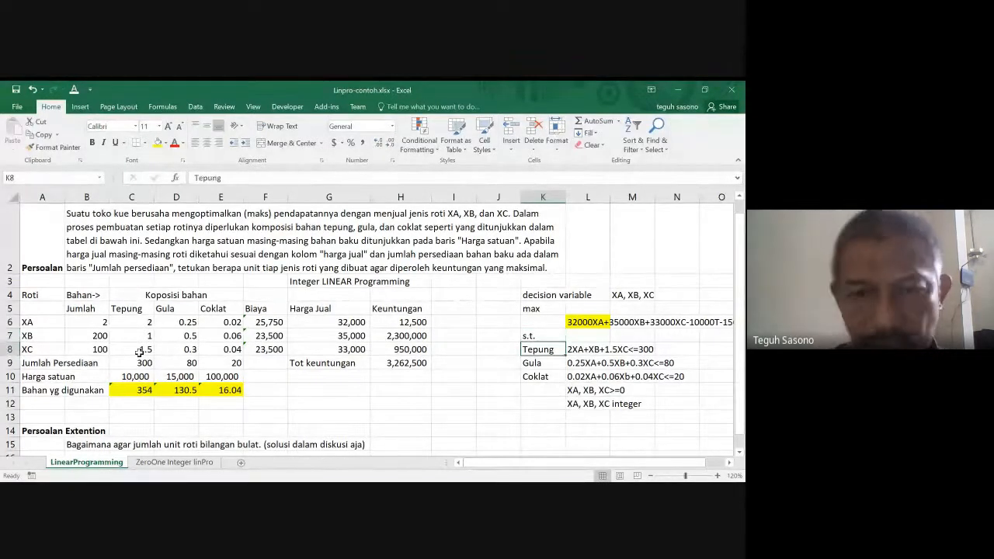
key("Down")
key("Down")
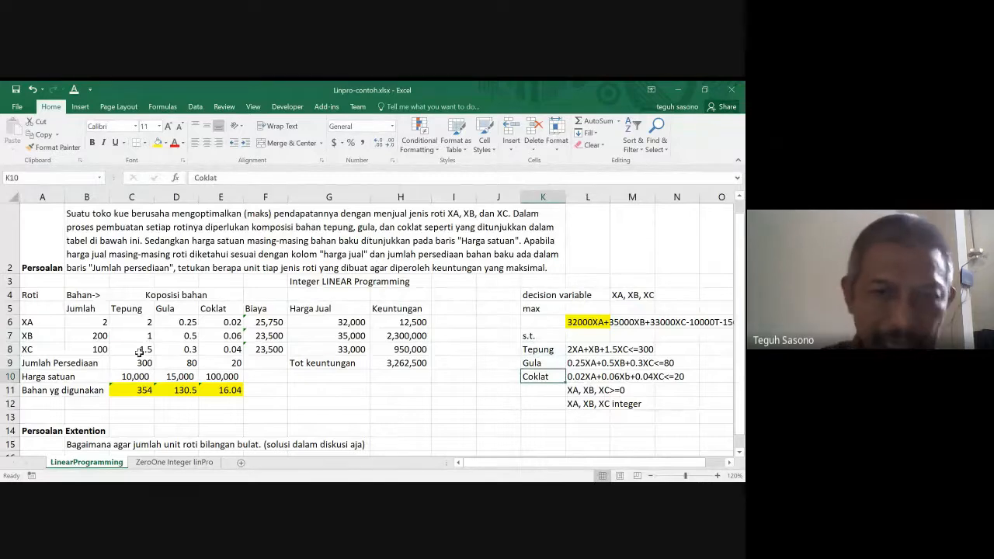
- Compare the Tepung usage formula in C11 and its supply in C9 with the limit in the row 8 constraint
left_click(142, 390)
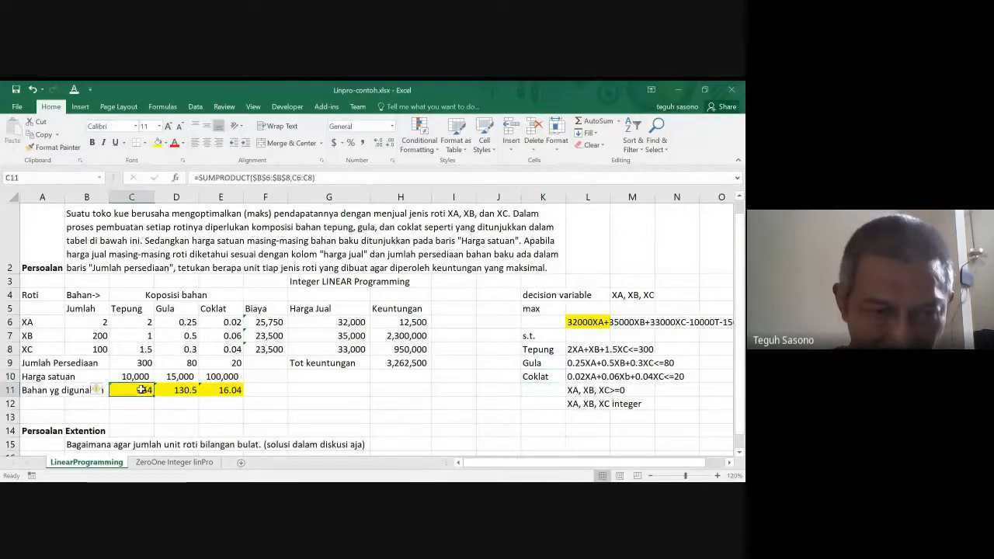
left_click(147, 364)
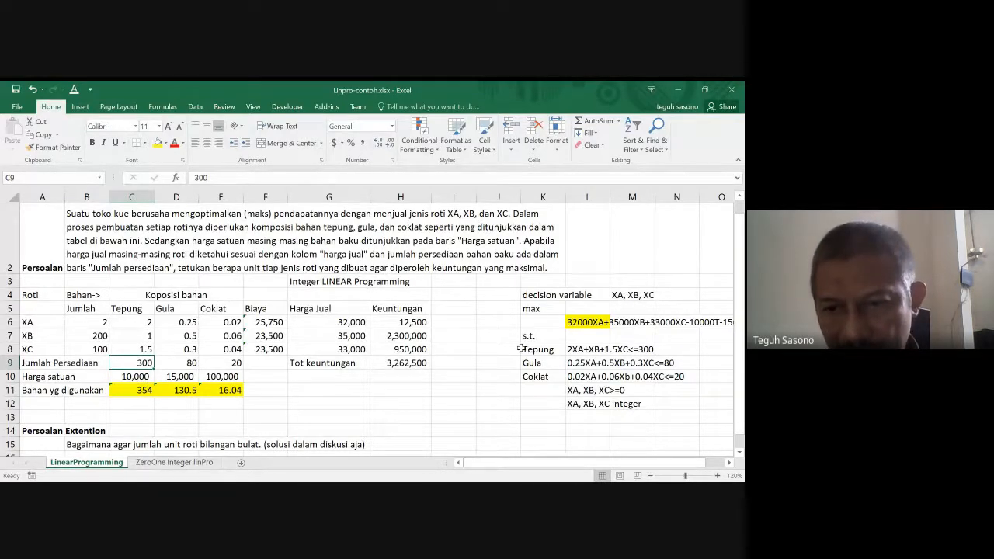
left_click(650, 351)
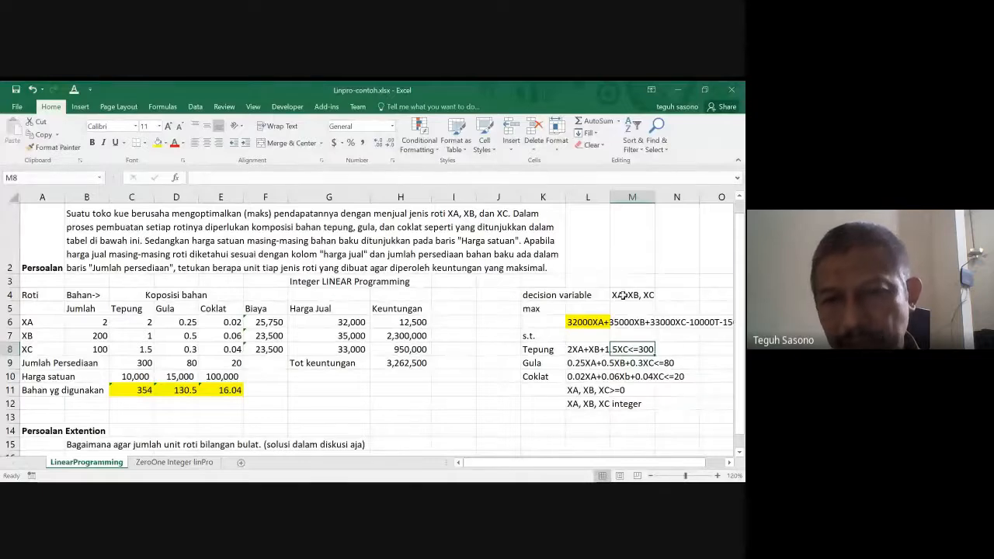
- Read the integer requirement for XA, XB and XC in L12
left_click(574, 400)
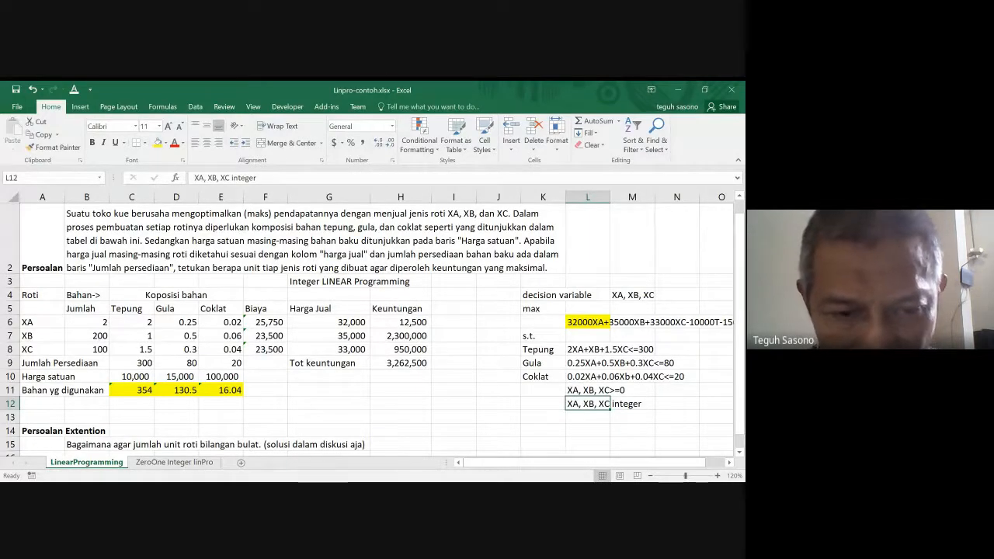
key("alt+Tab")
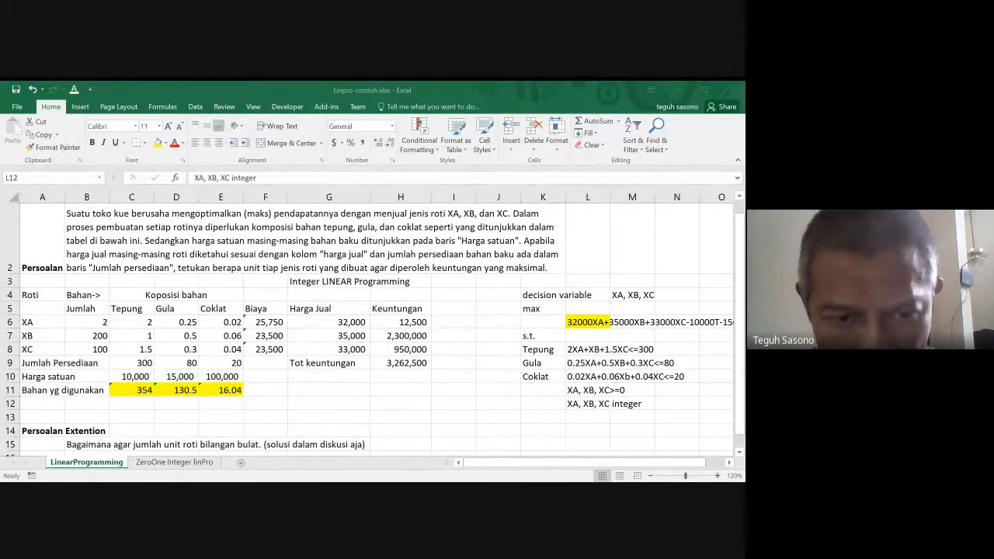
left_click(234, 458)
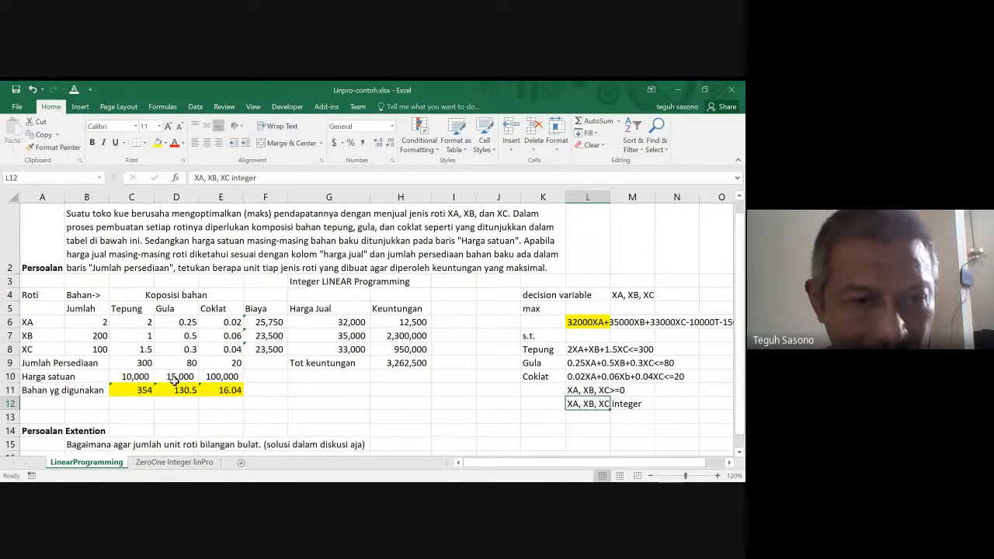
- Make sure the Solver Add-in is enabled in the list of Excel add-ins
left_click(17, 107)
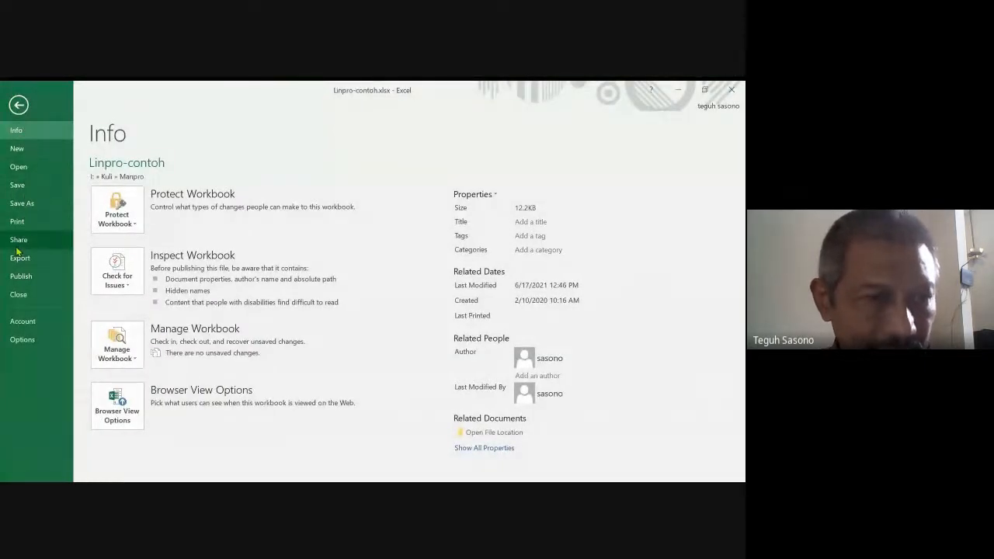
left_click(19, 339)
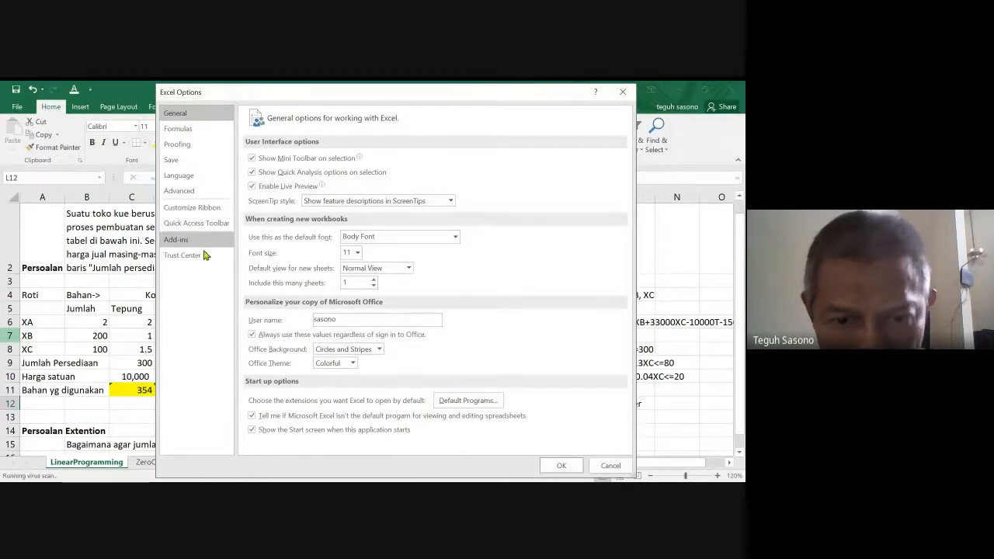
left_click_drag(301, 94, 251, 91)
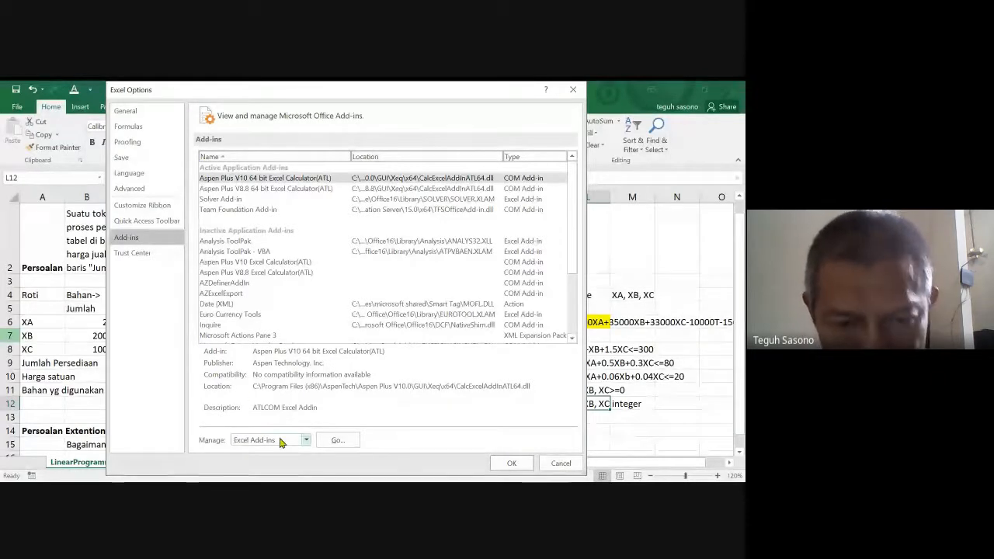
left_click(335, 440)
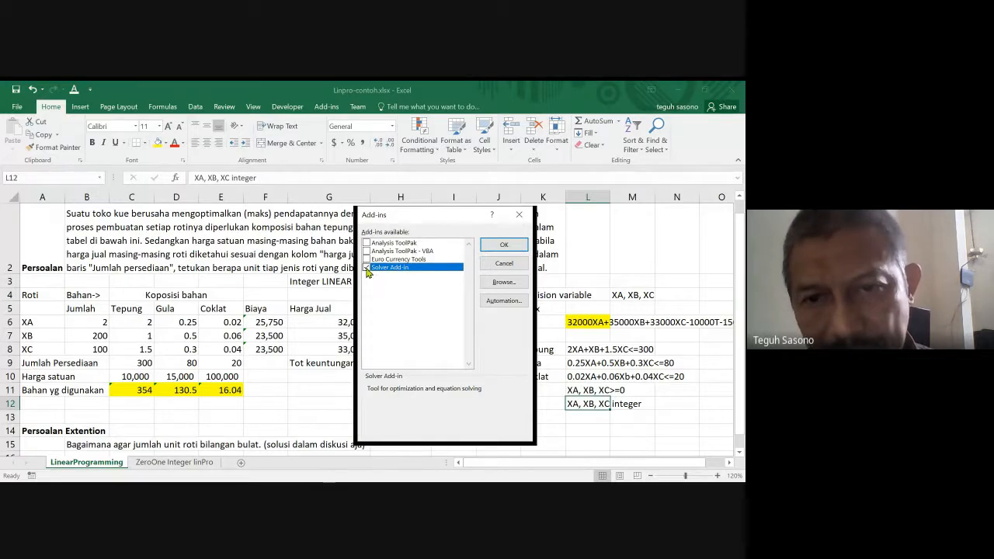
left_click(505, 244)
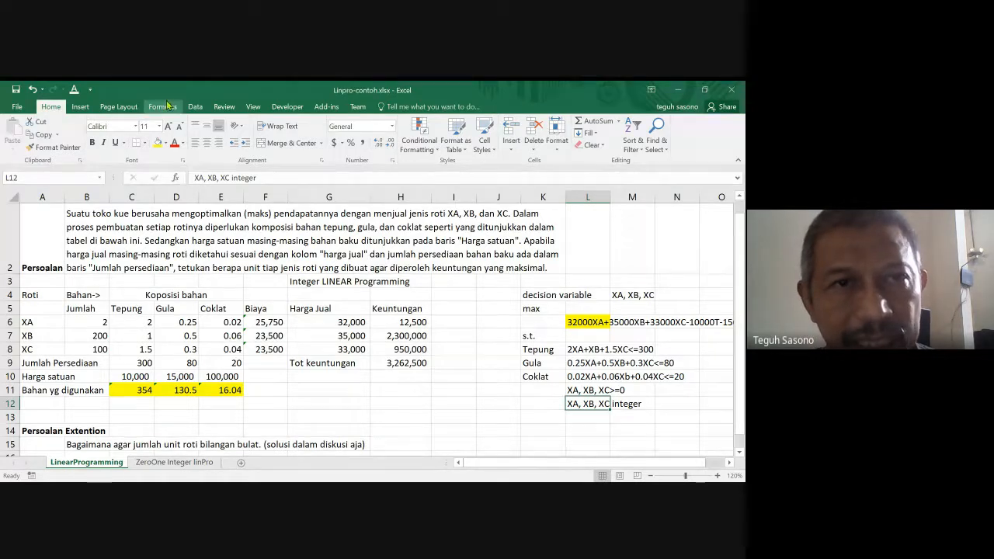
- Return to the Linpro-contoh.xlsx workbook from the Meet window and open the Solver parameters for the bakery model
left_click(195, 106)
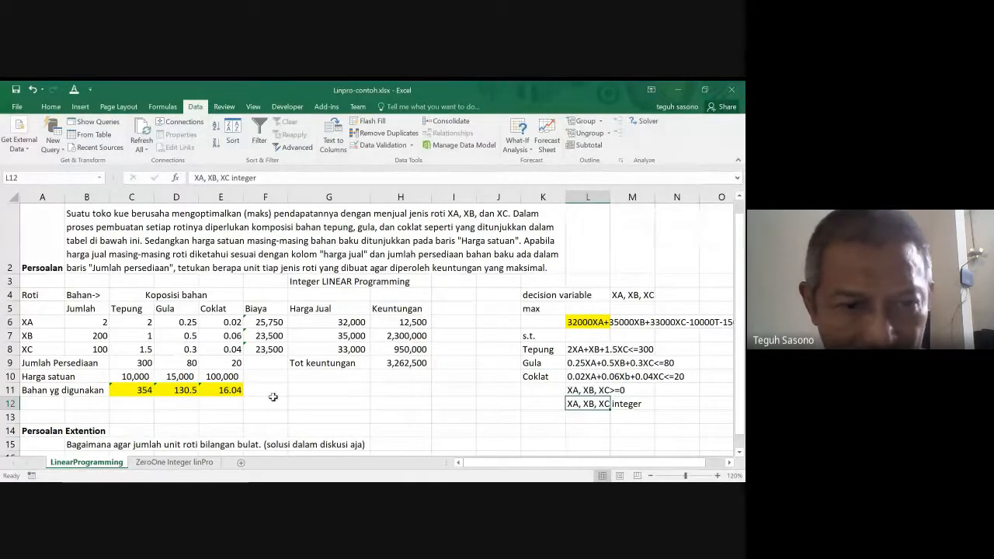
left_click(649, 124)
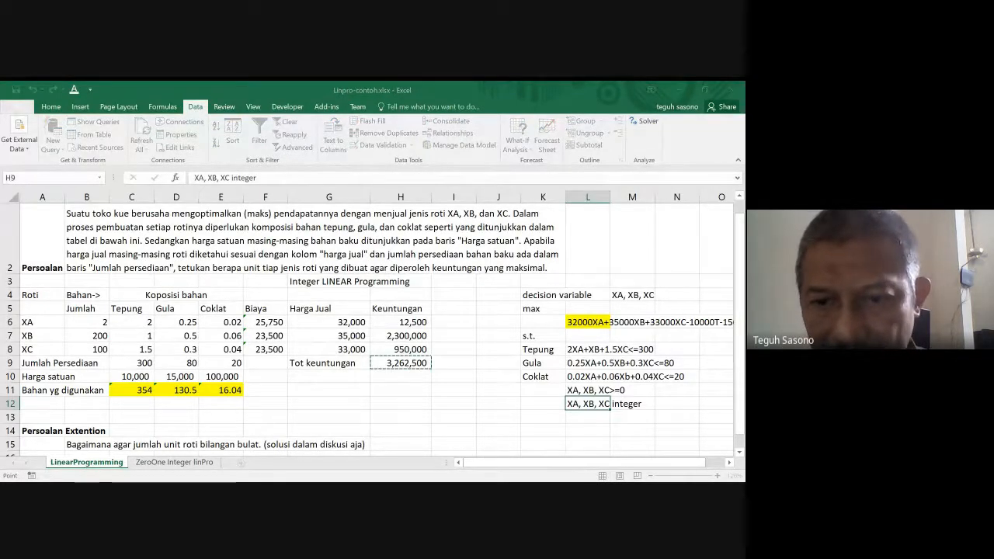
left_click(515, 469)
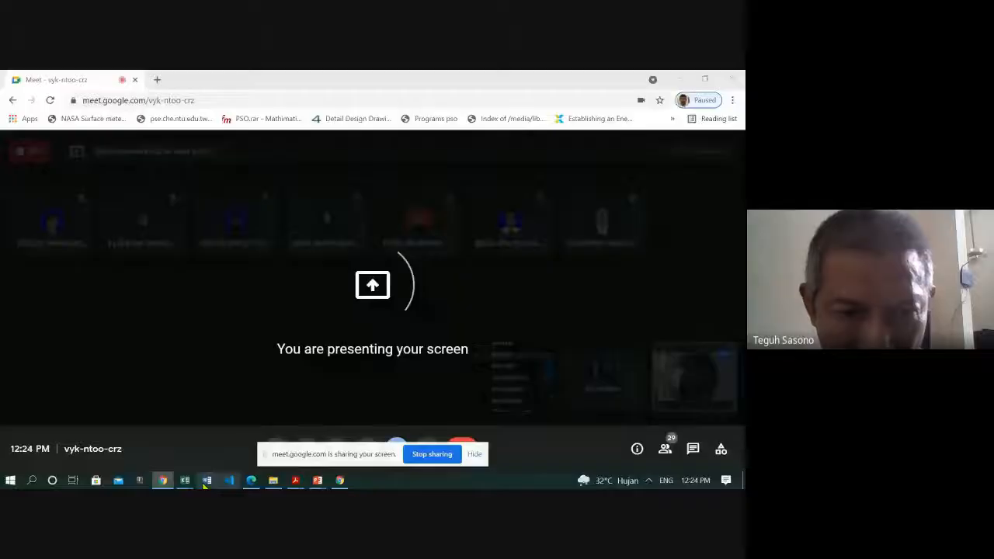
mouse_move(186, 481)
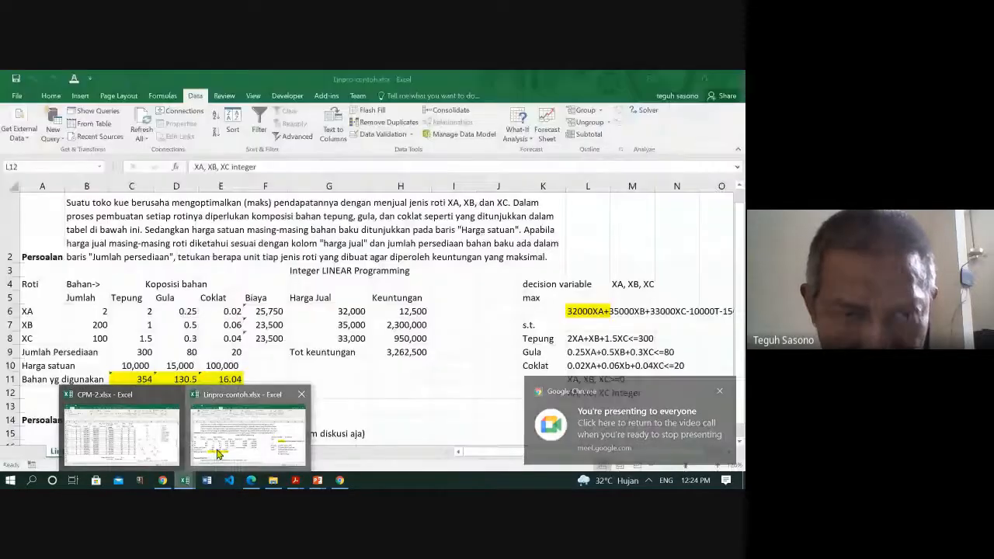
left_click(218, 454)
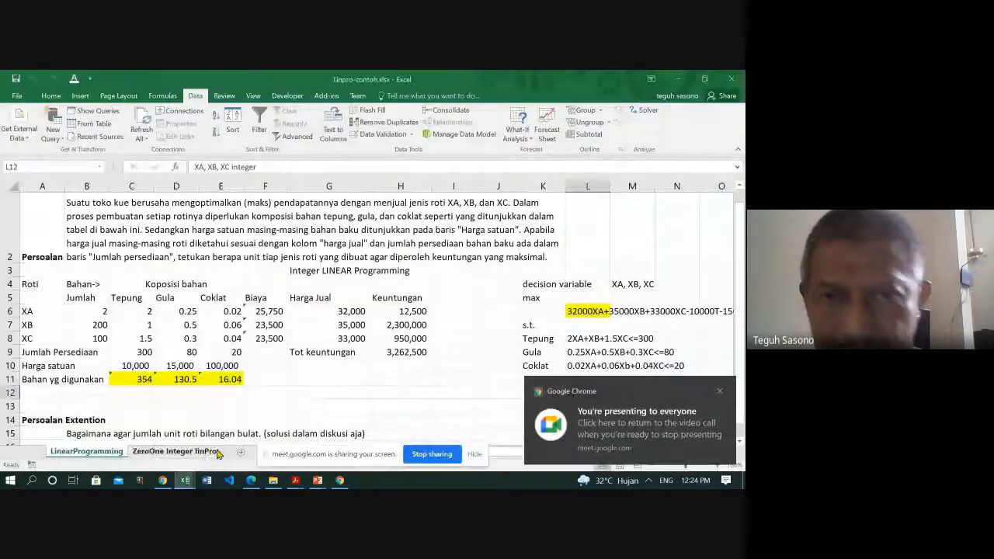
left_click(648, 112)
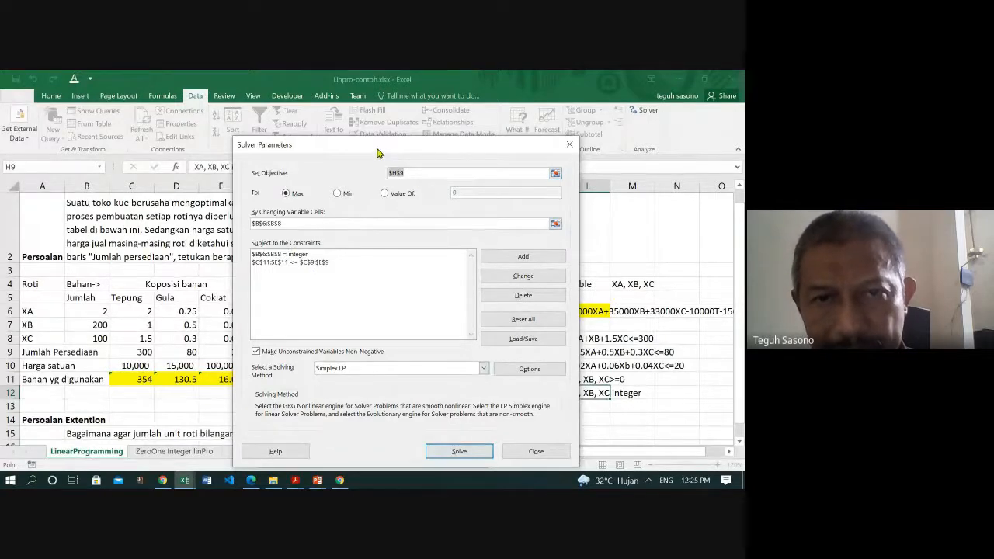
- Set the Solver objective to the total profit (Tot keuntungan) cell H9
left_click_drag(379, 154, 579, 126)
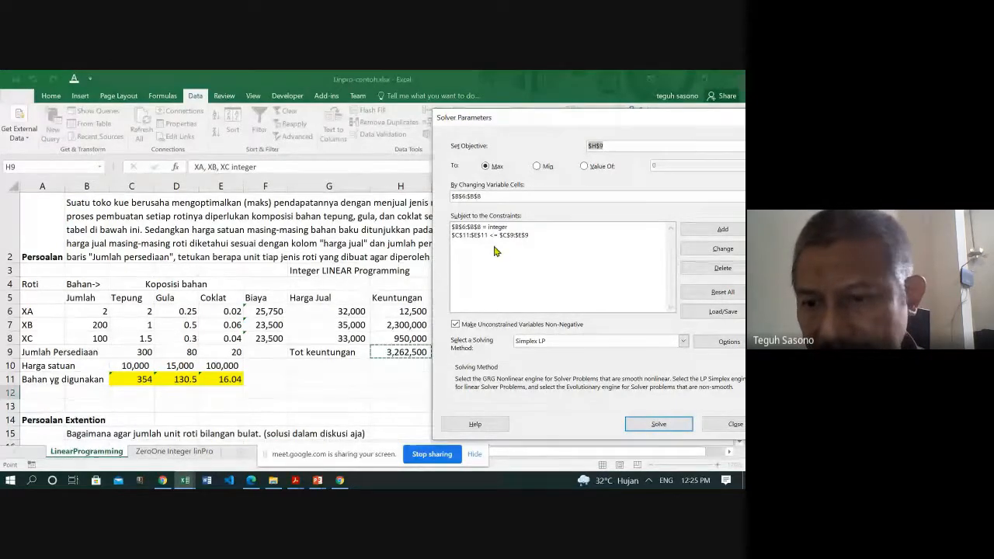
key("BackSpace")
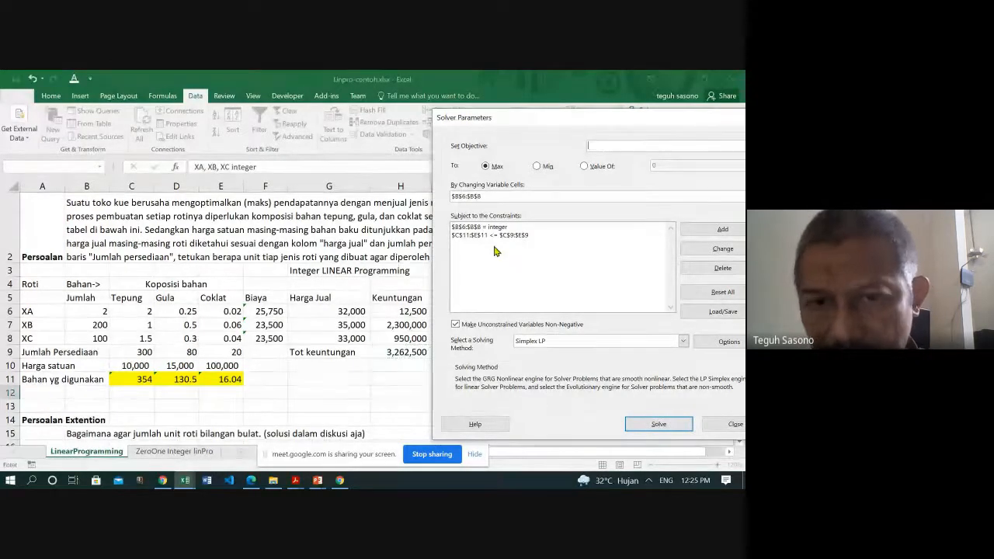
left_click(392, 351)
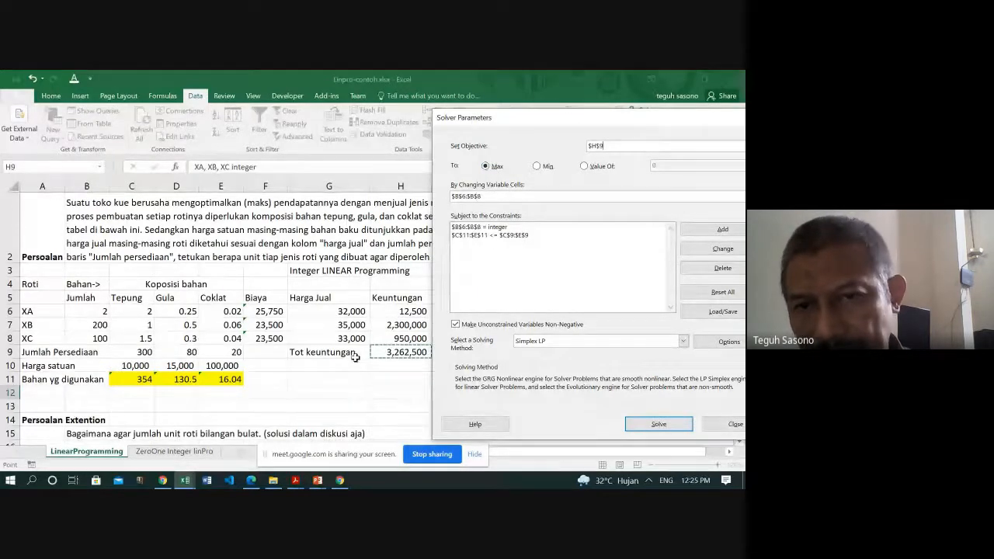
- Set the Solver changing variable cells to the XA, XB and XC quantities in B6:B8
left_click(489, 194)
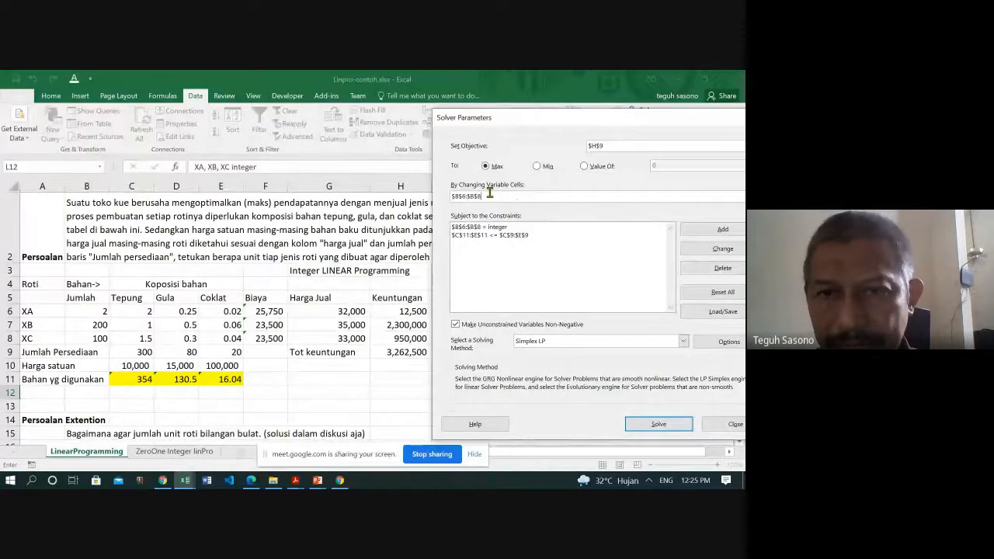
key("shift+Home")
key("BackSpace")
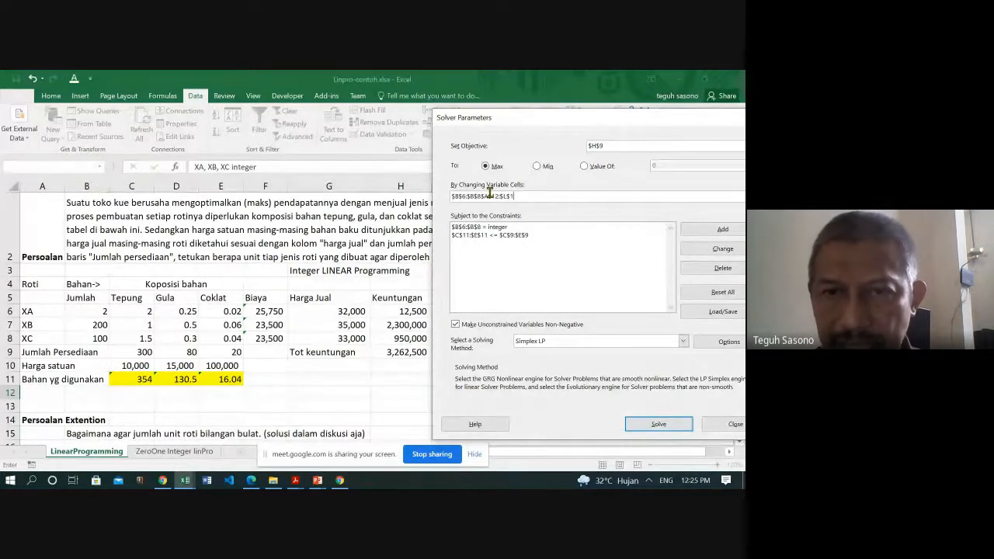
key("BackSpace")
key("BackSpace")
key("BackSpace")
key("BackSpace")
key("BackSpace")
key("BackSpace")
key("BackSpace")
key("BackSpace")
key("BackSpace")
key("BackSpace")
key("BackSpace")
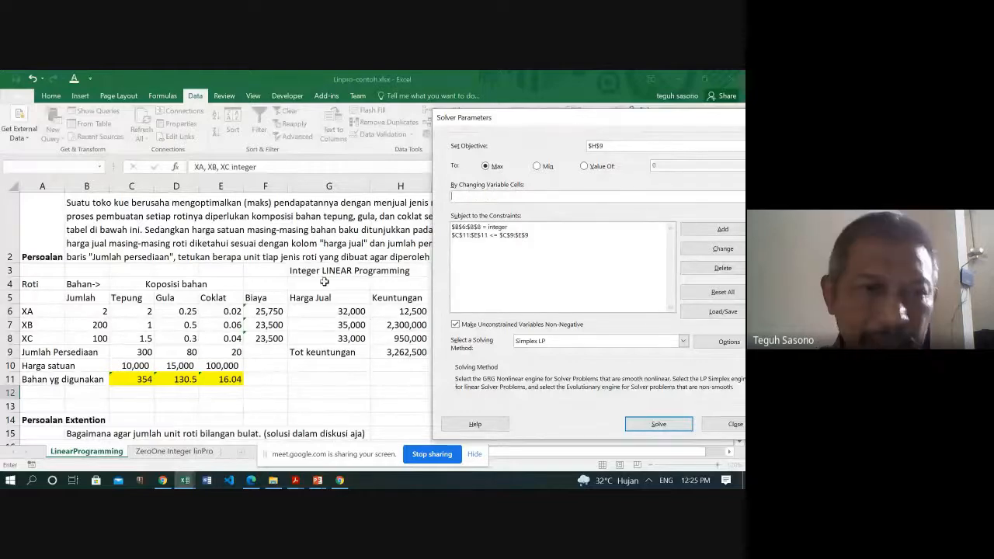
left_click_drag(97, 310, 95, 332)
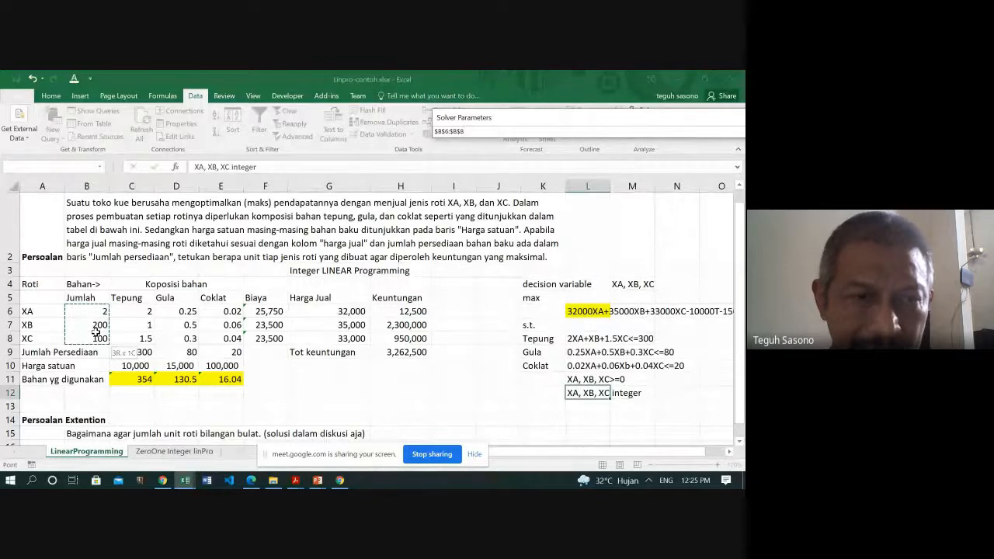
left_click_drag(95, 332, 95, 333)
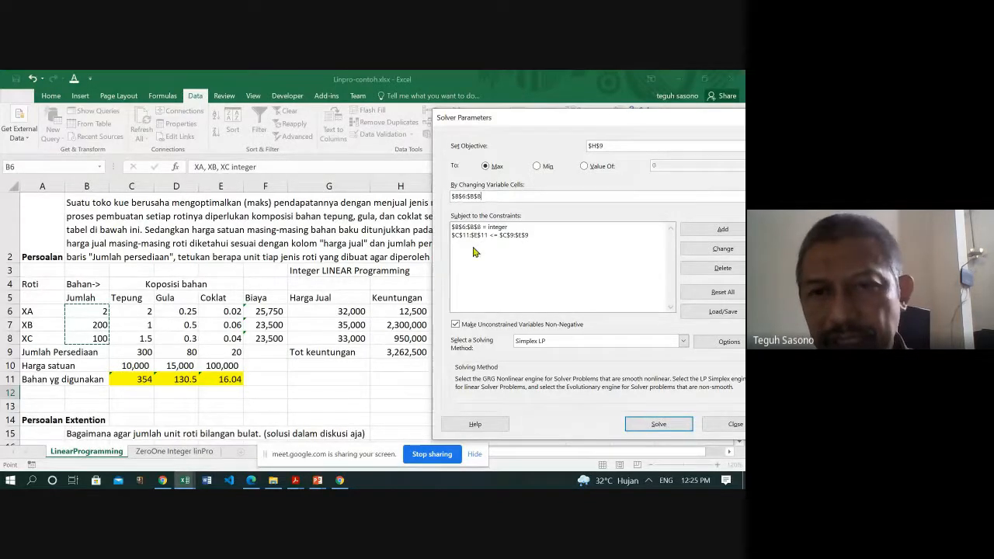
- Delete the B6:B8 integer constraint and the C11:E11 <= C9:E9 constraint from the Solver model
left_click(491, 228)
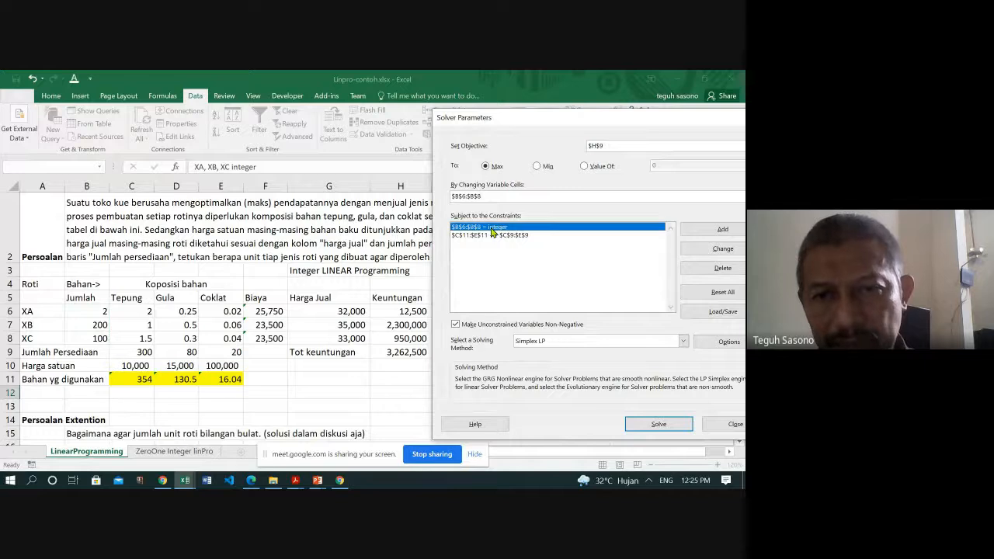
left_click(491, 235)
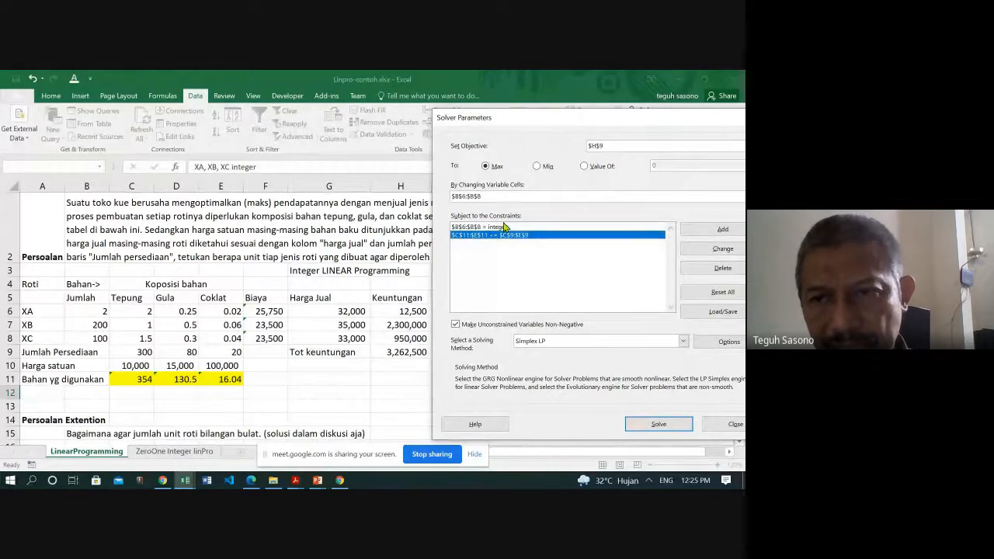
left_click(504, 228)
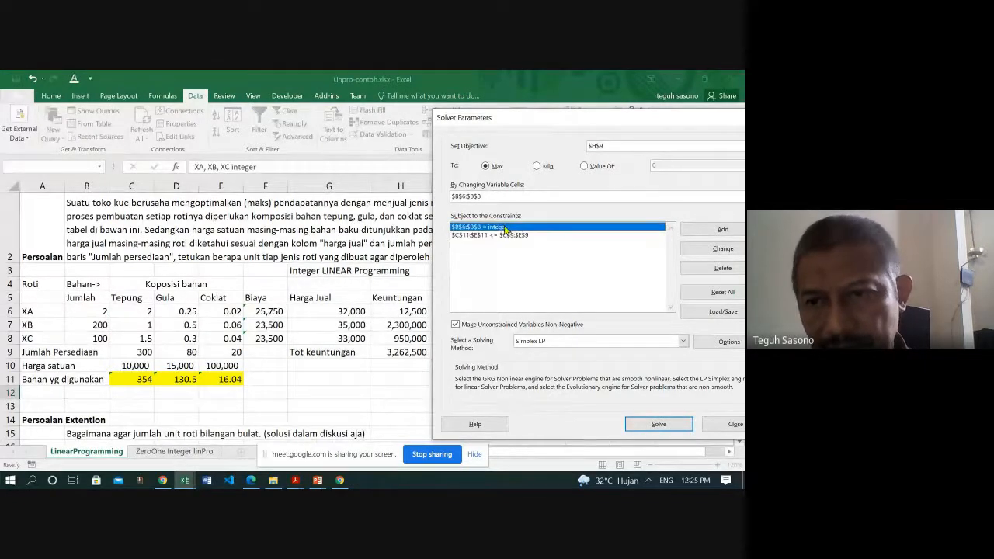
left_click(705, 270)
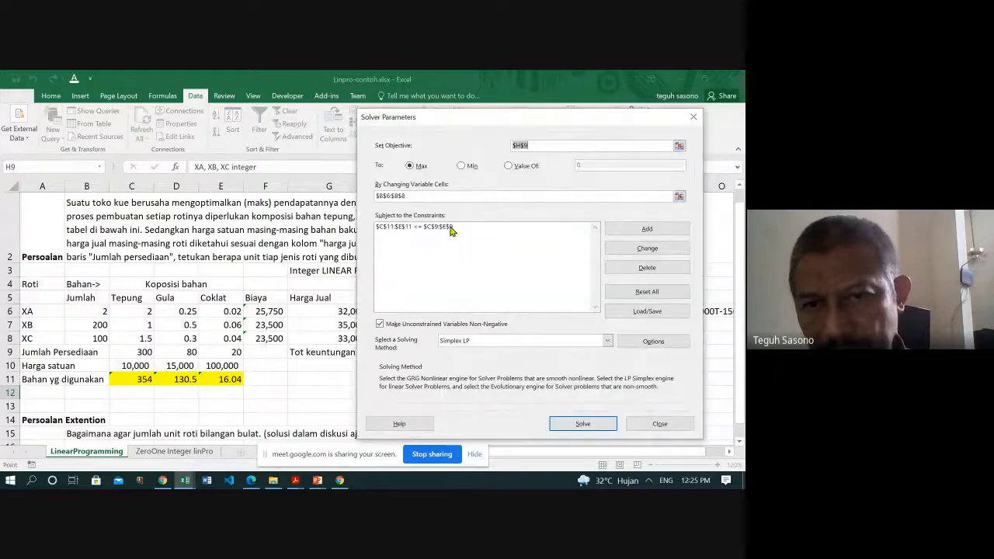
left_click(451, 227)
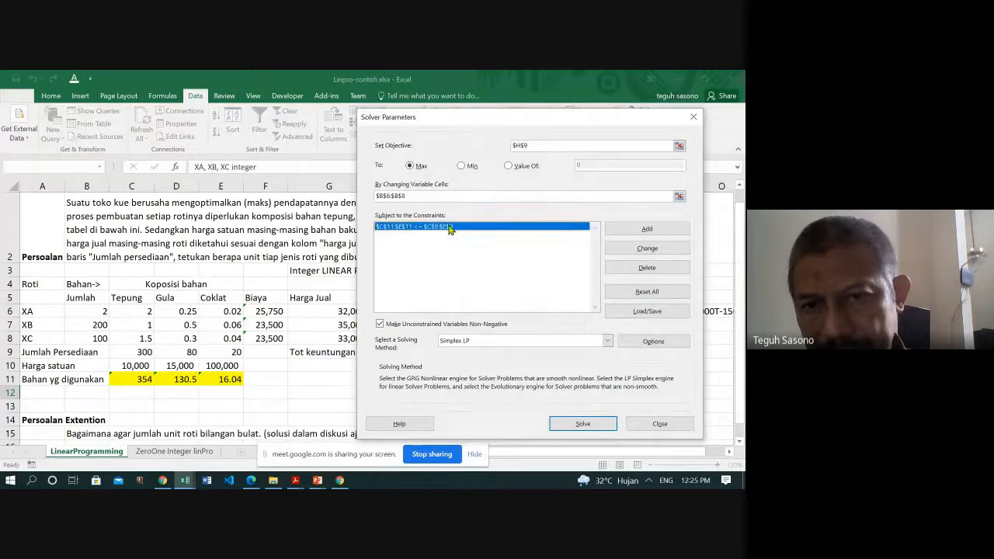
left_click(649, 269)
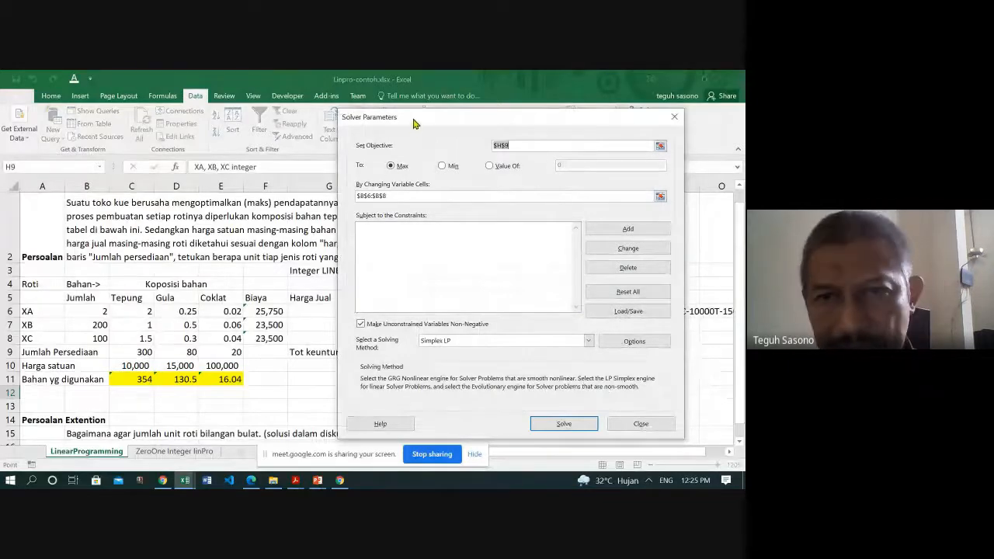
- Add a Solver constraint requiring the used materials C11:E11 to be <= the available supplies C9:E9
left_click_drag(414, 124, 219, 127)
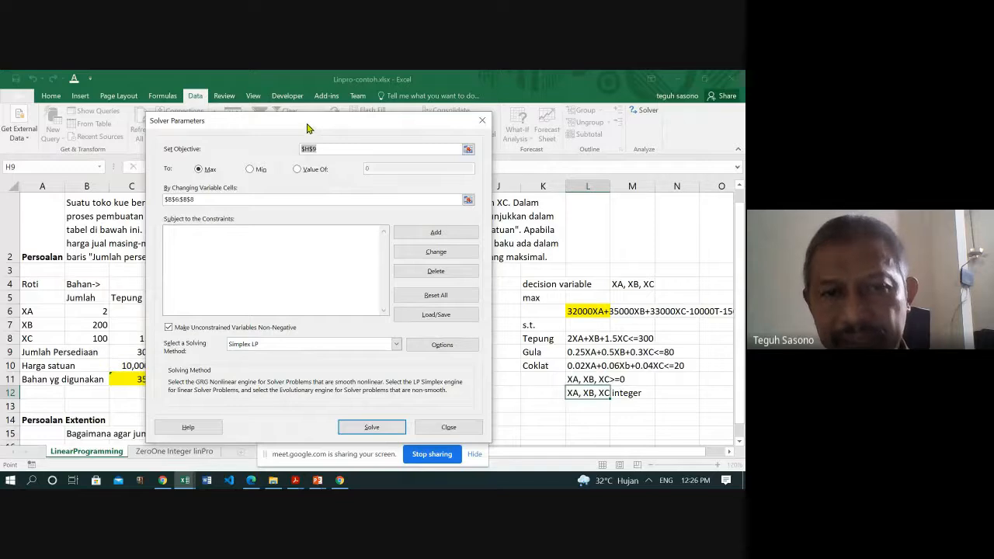
left_click_drag(307, 128, 555, 119)
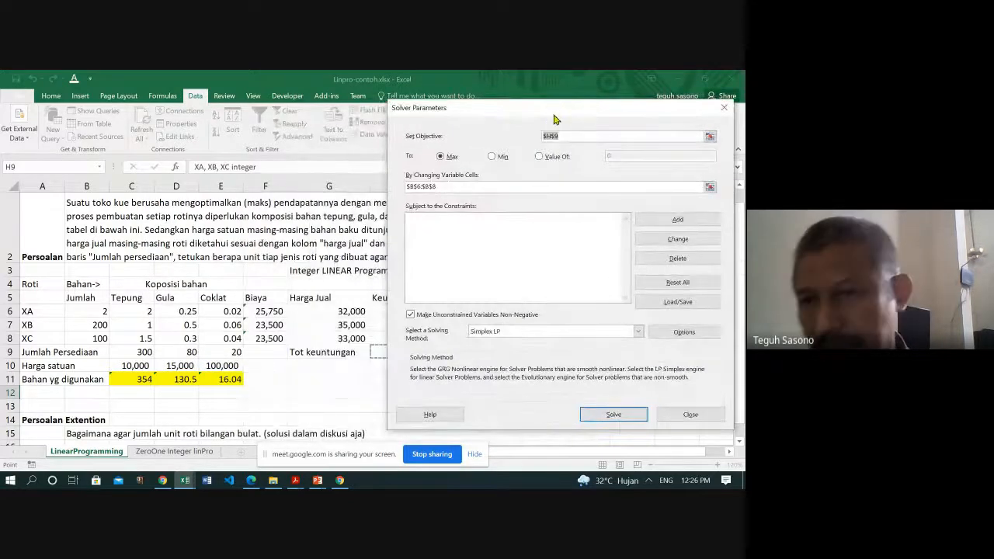
left_click(677, 222)
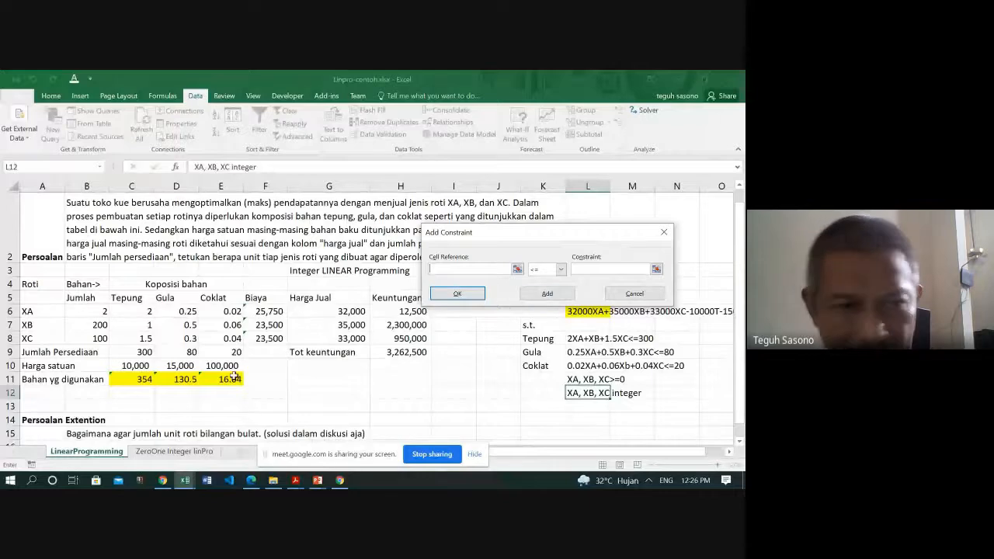
left_click_drag(139, 381, 222, 380)
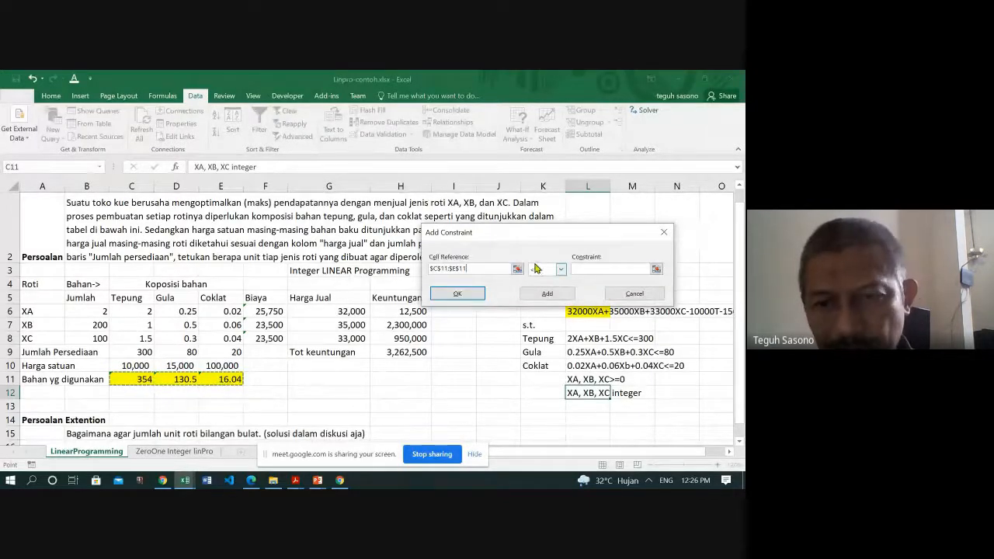
left_click(603, 268)
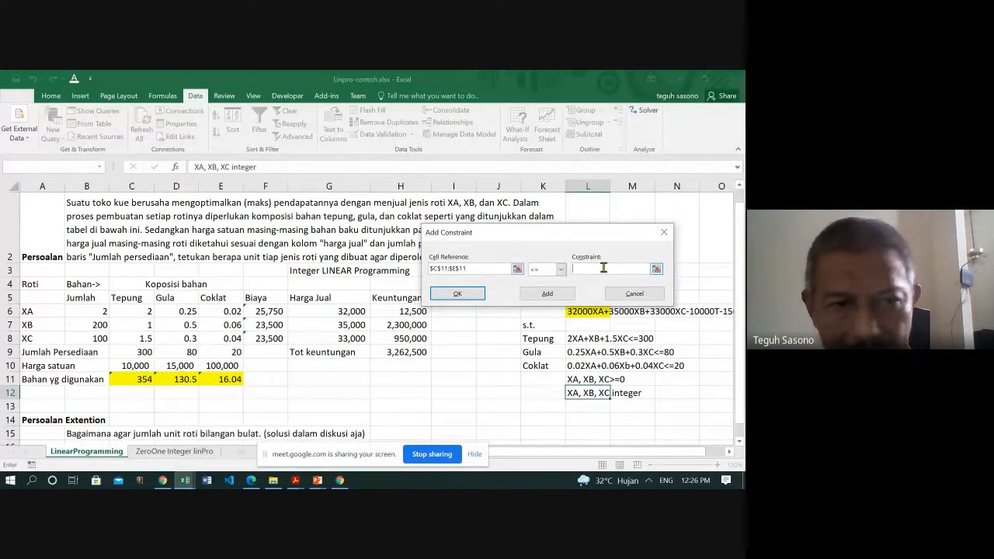
left_click_drag(127, 355, 224, 354)
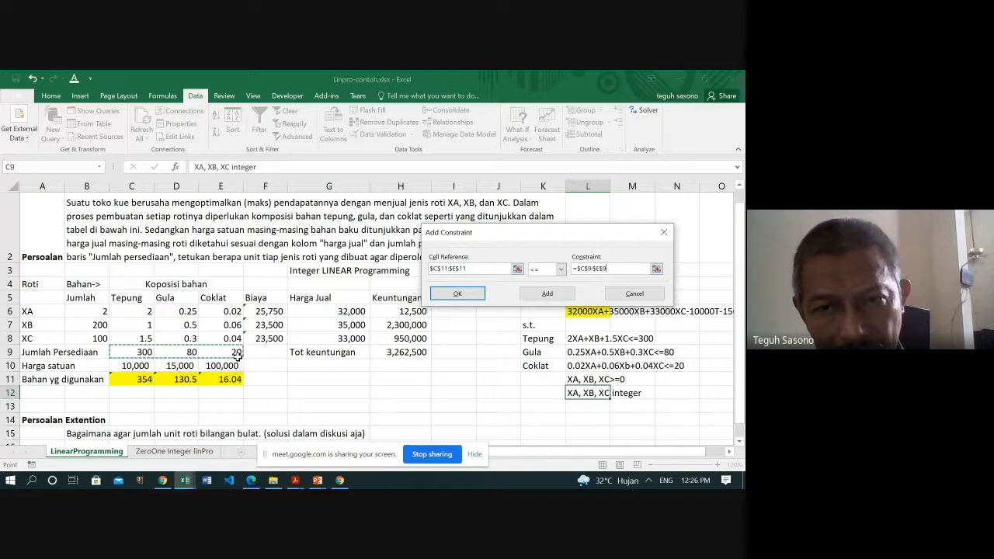
left_click(454, 295)
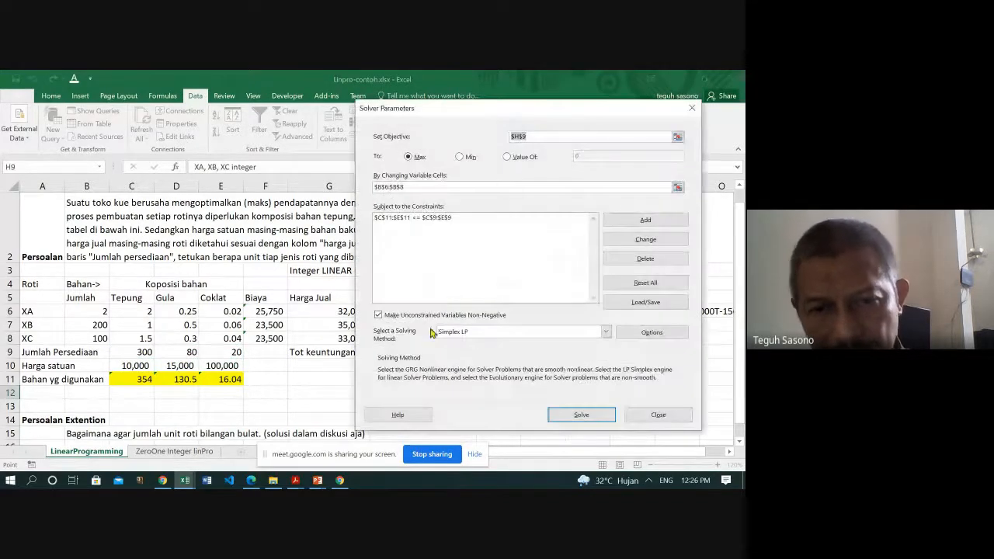
- Keep unconstrained variables non-negative and choose Simplex LP as the solving method
left_click(379, 316)
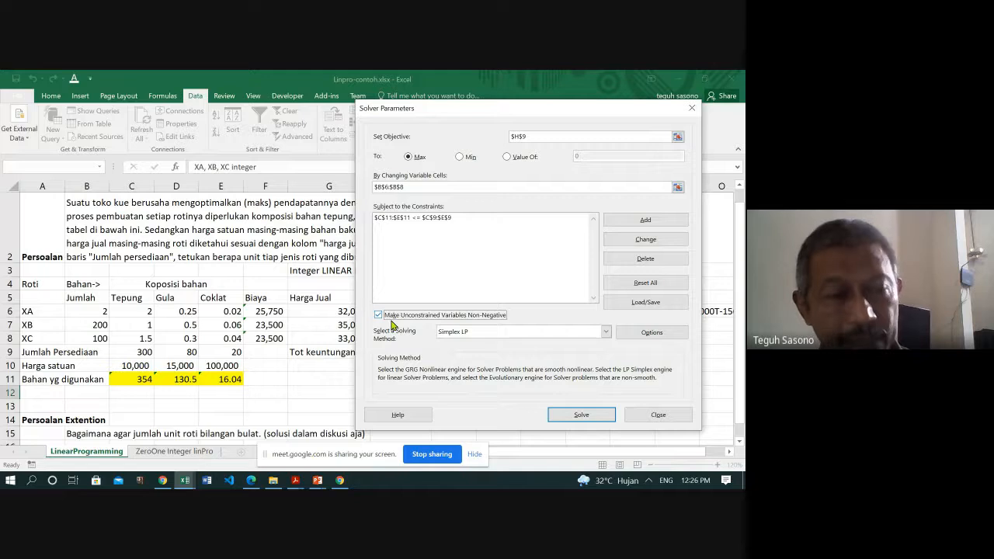
left_click(606, 332)
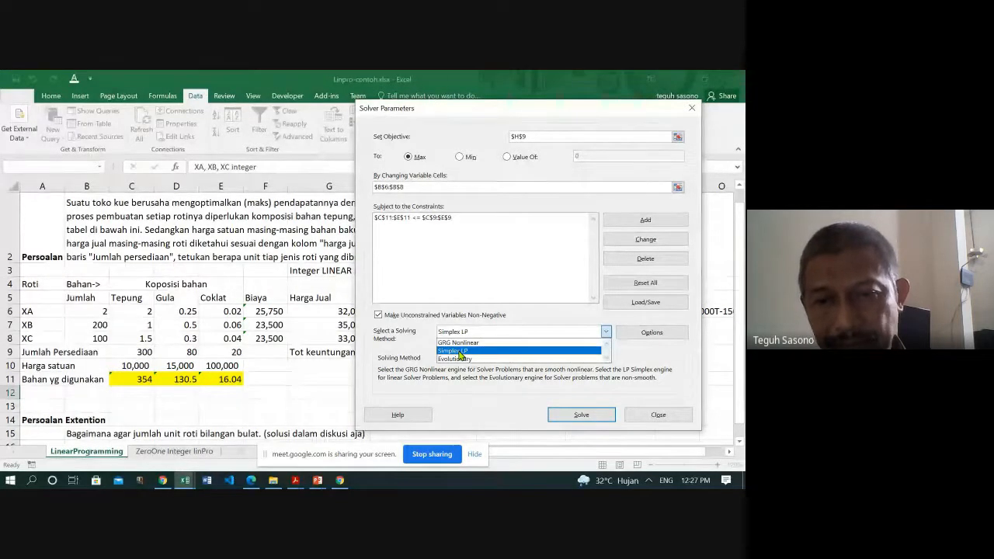
left_click(460, 351)
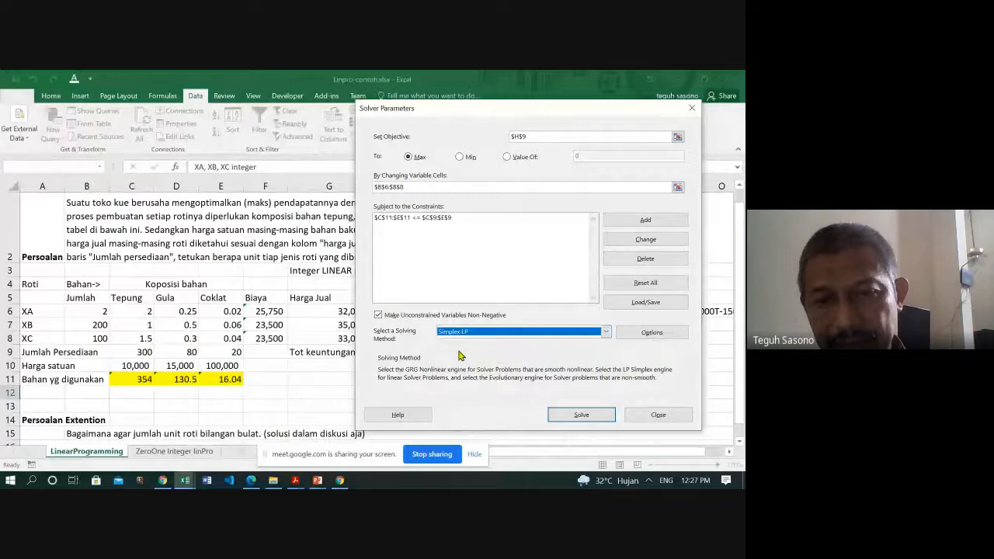
left_click(606, 332)
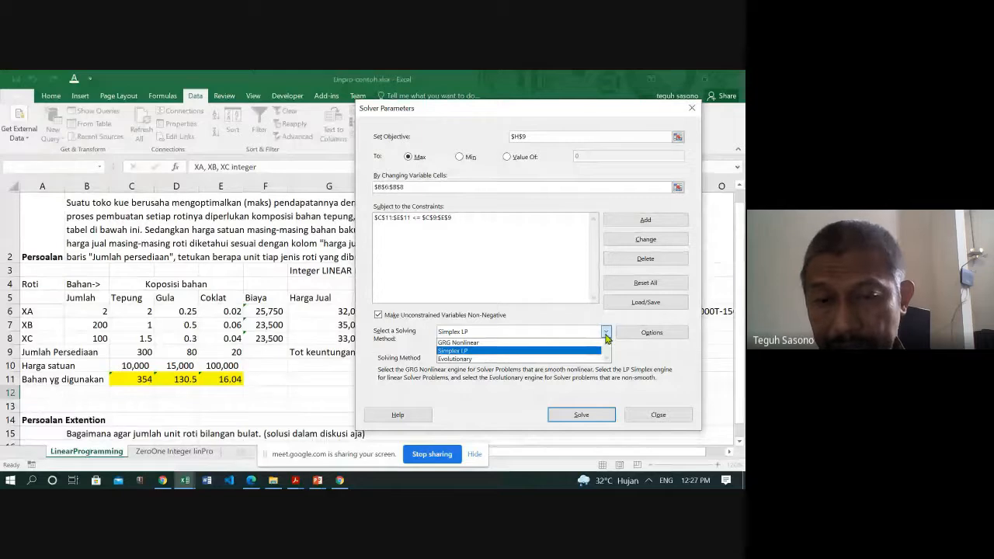
left_click(606, 334)
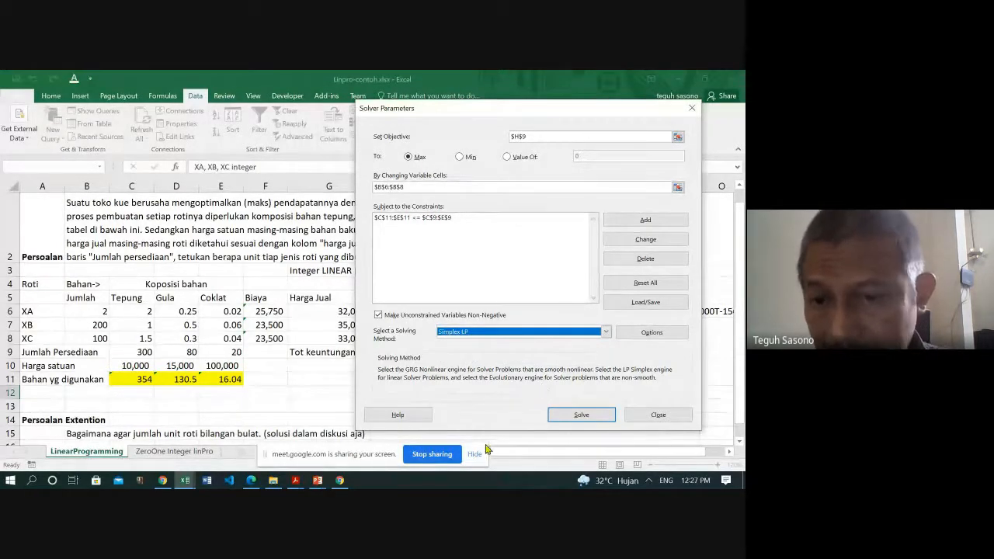
- Solve the model, keep the Solver solution and check the XB quantity in B7
left_click(580, 415)
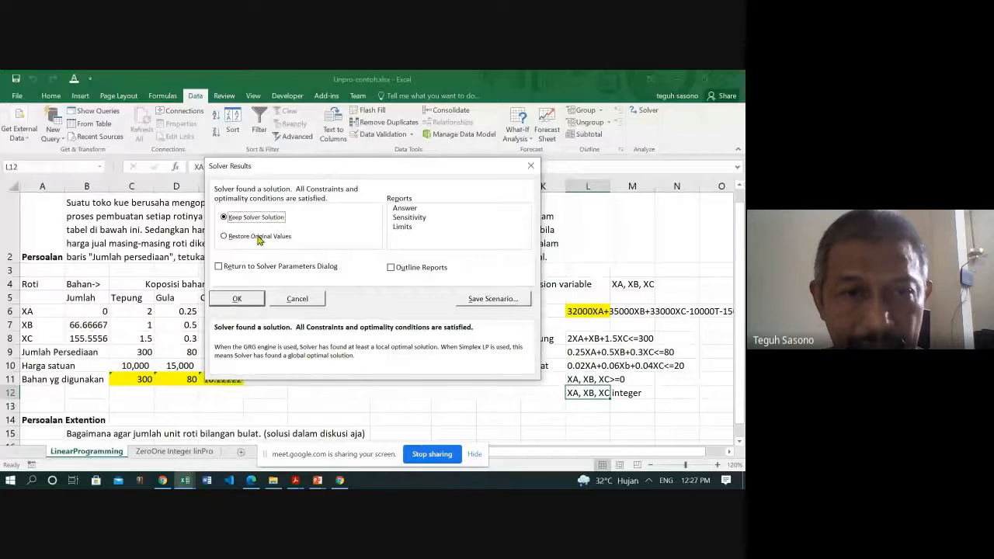
left_click(236, 300)
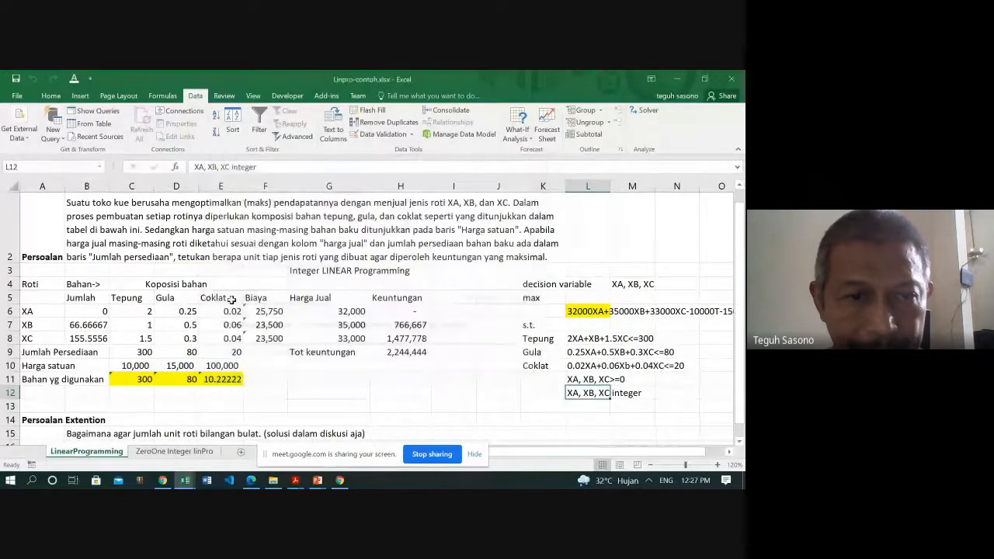
left_click(83, 326)
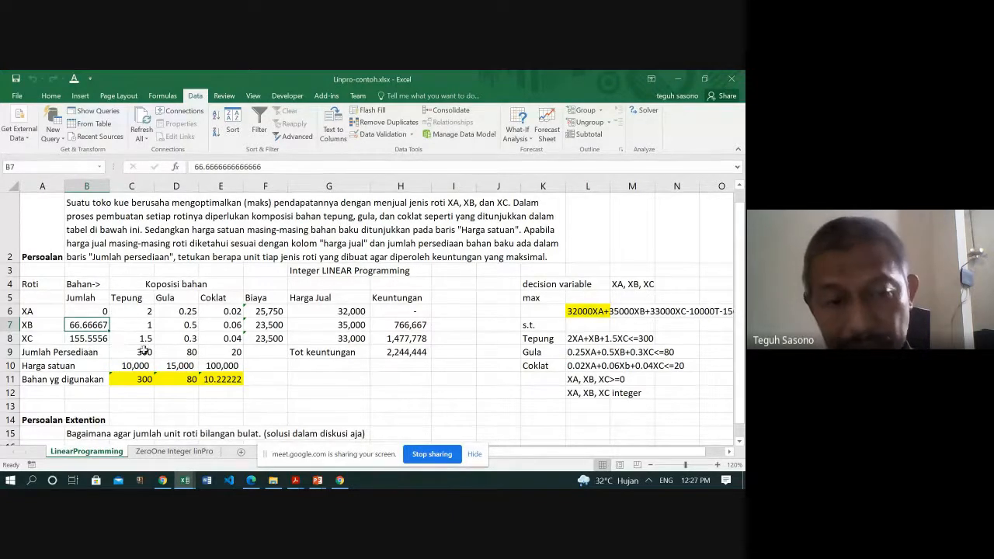
- Review the total profit in H9, the XB quantity in B7 and the integer requirement for XA, XB and XC in L12
left_click(404, 352)
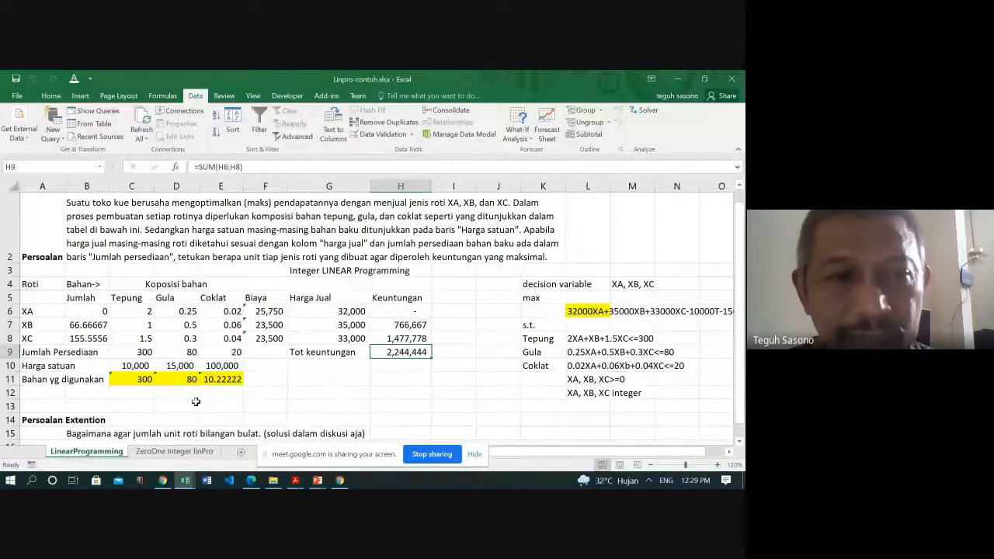
left_click(75, 327)
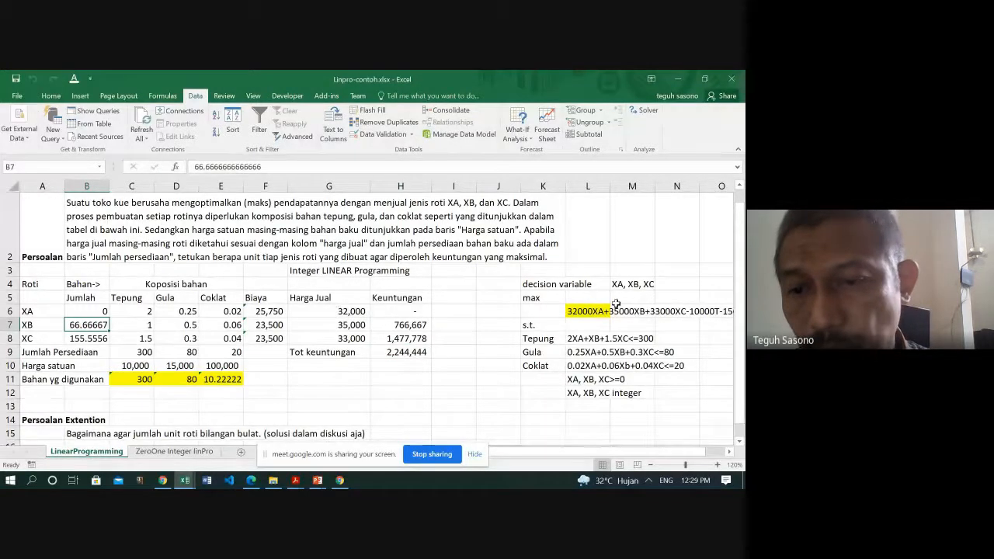
left_click(577, 393)
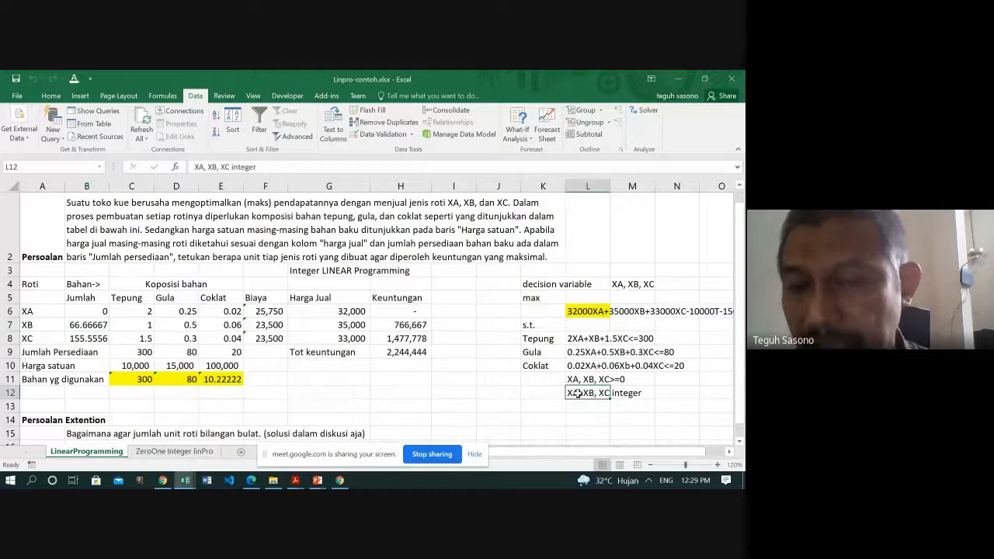
left_click(636, 395)
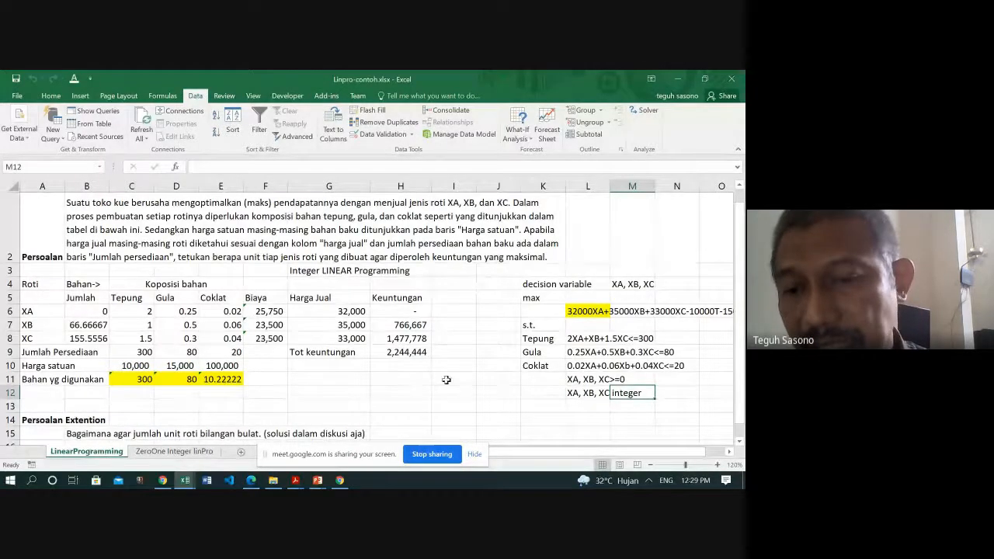
left_click(572, 395)
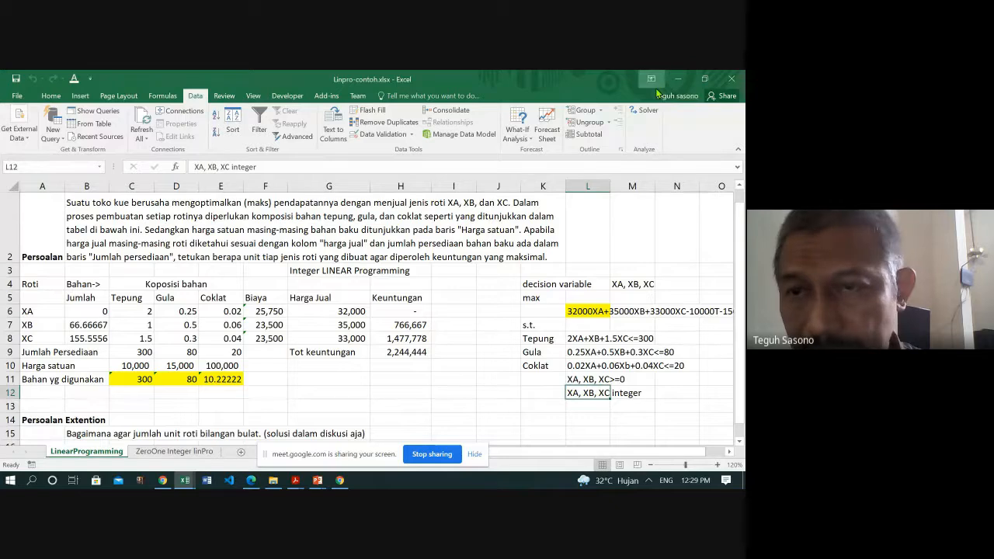
- Add a Solver constraint requiring the bread quantities B6:B8 to be integers
left_click(642, 112)
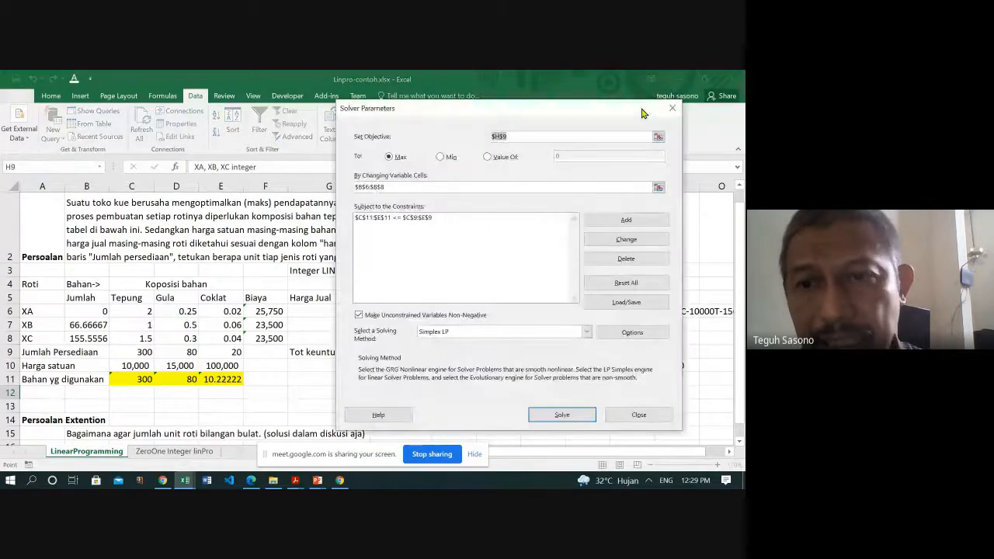
left_click(628, 221)
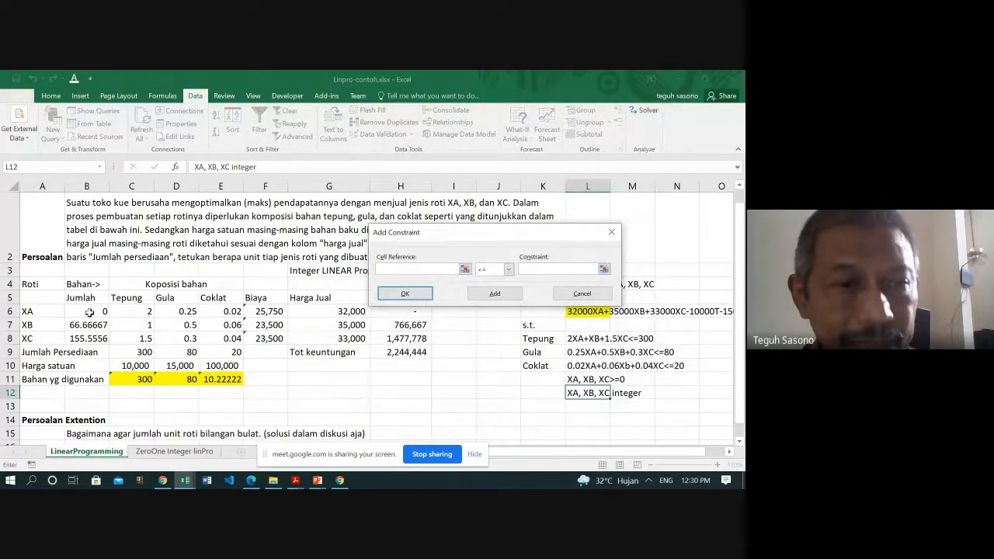
left_click_drag(90, 310, 89, 338)
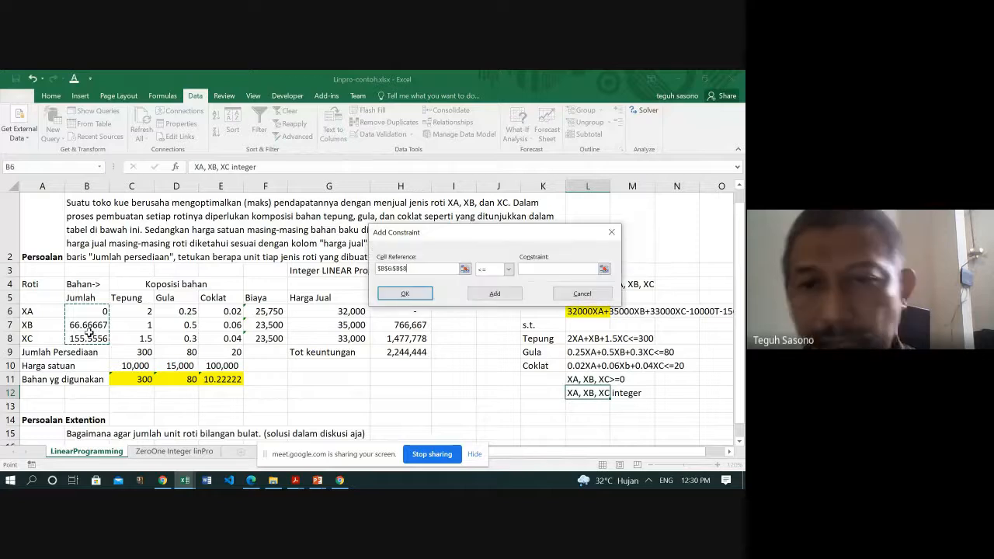
left_click(508, 270)
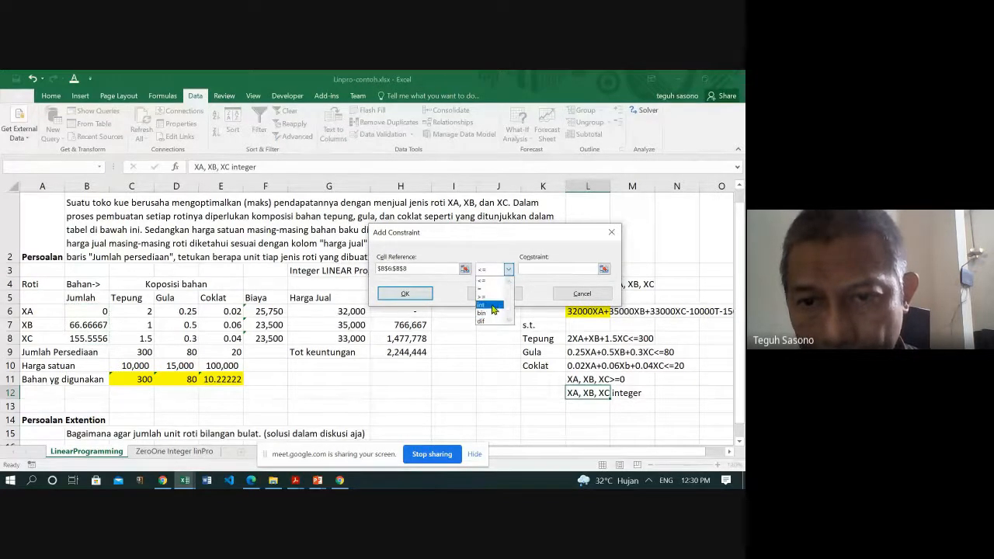
left_click(491, 306)
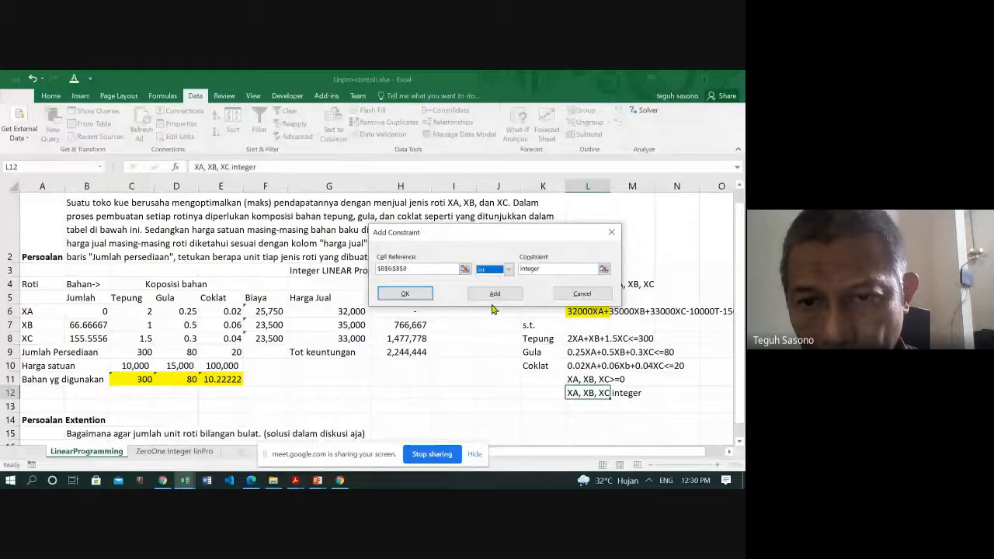
left_click(507, 269)
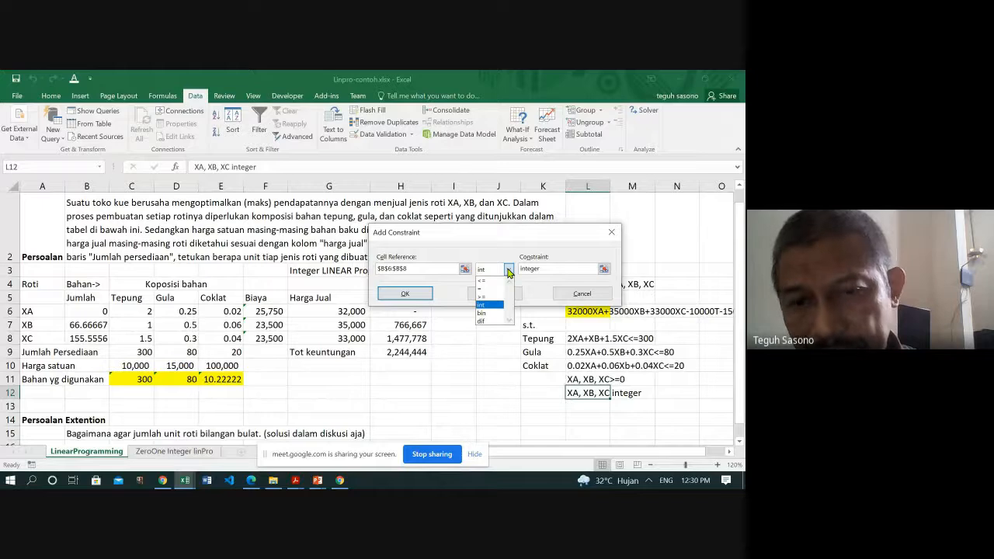
left_click(508, 271)
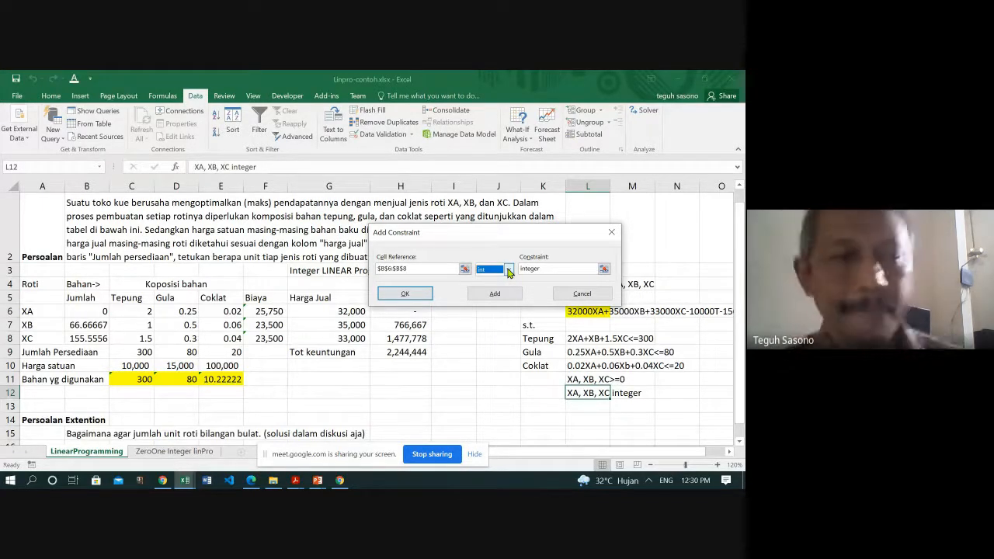
left_click(409, 297)
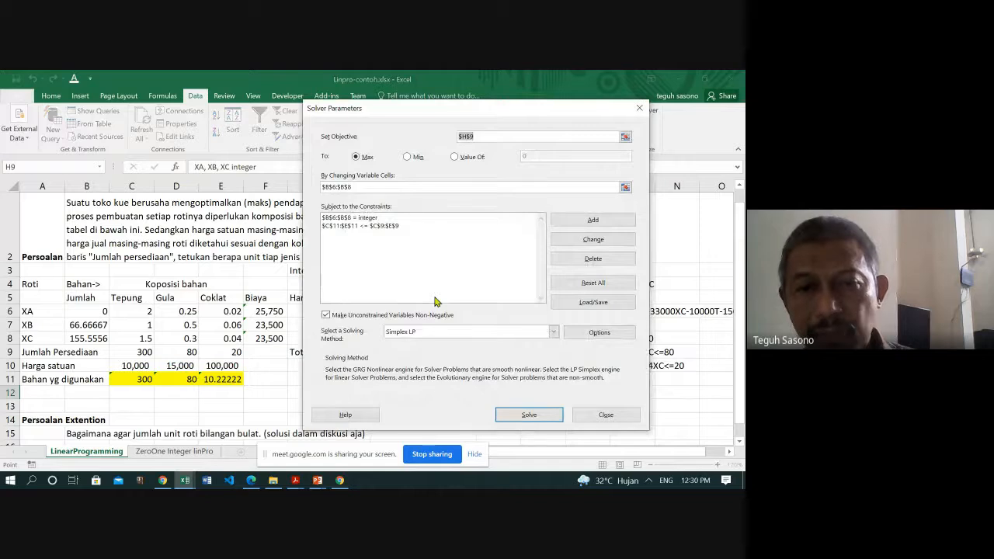
- Solve the integer model, keep the Solver solution and check the XB quantity in B7 and total profit in H9
left_click(528, 416)
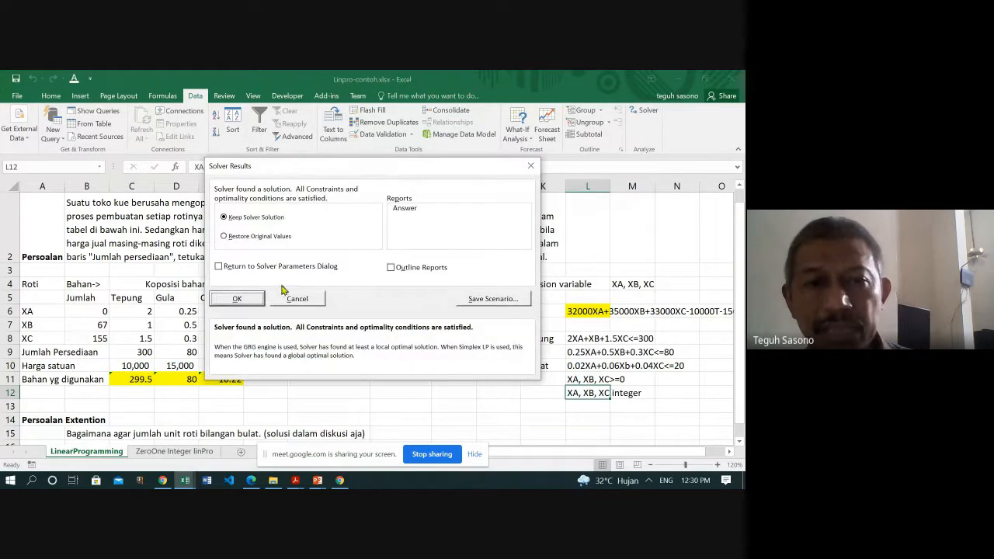
left_click(246, 299)
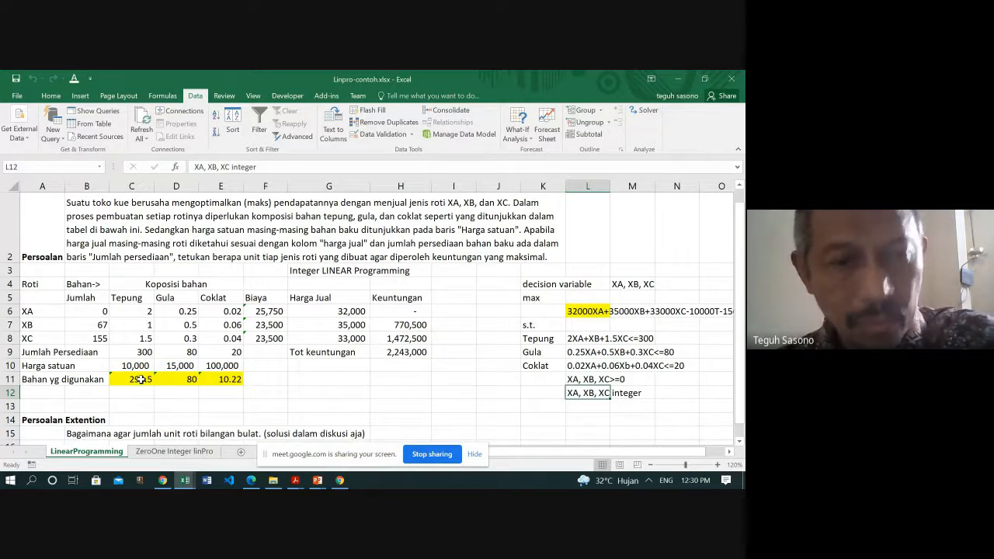
left_click(102, 326)
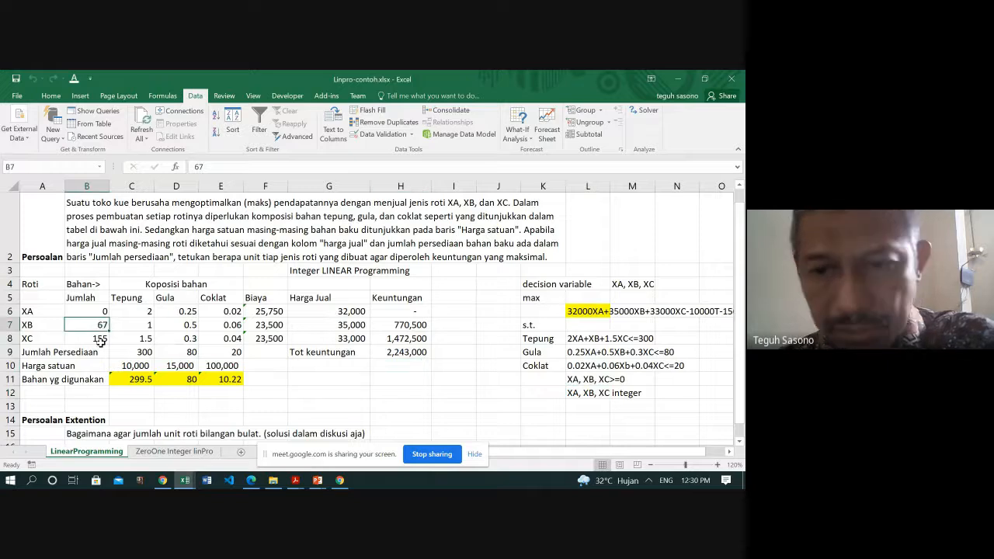
left_click(398, 352)
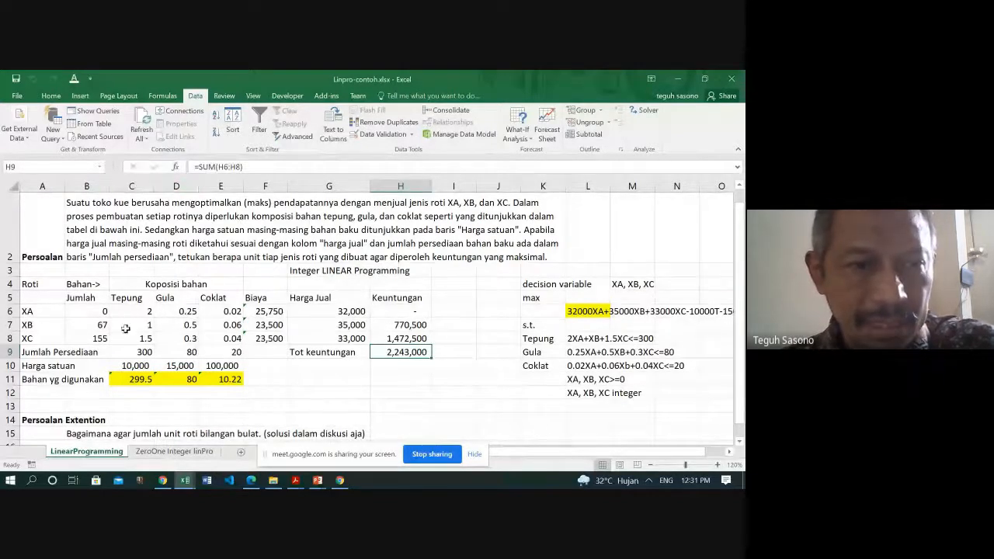
- Open the ZeroOne Integer linPro sheet and examine the specialized equipment investment for XA, XB and XC in I3:I5
left_click(171, 453)
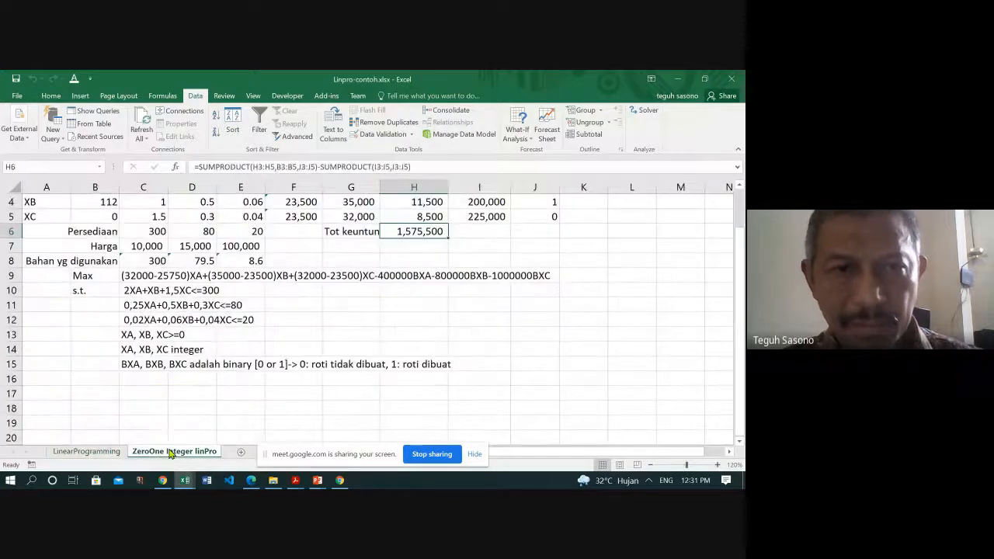
scroll(70, 305, "up", 1)
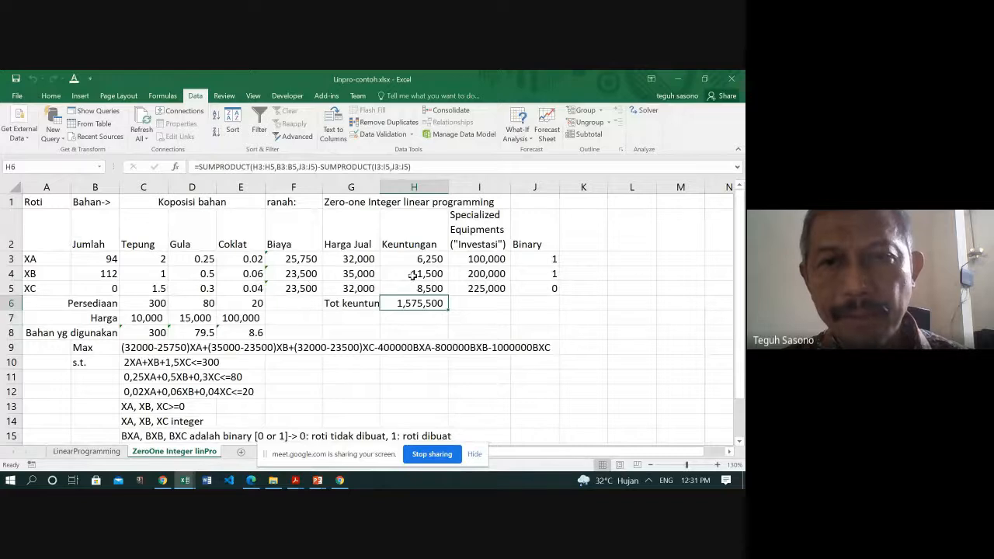
left_click(35, 259)
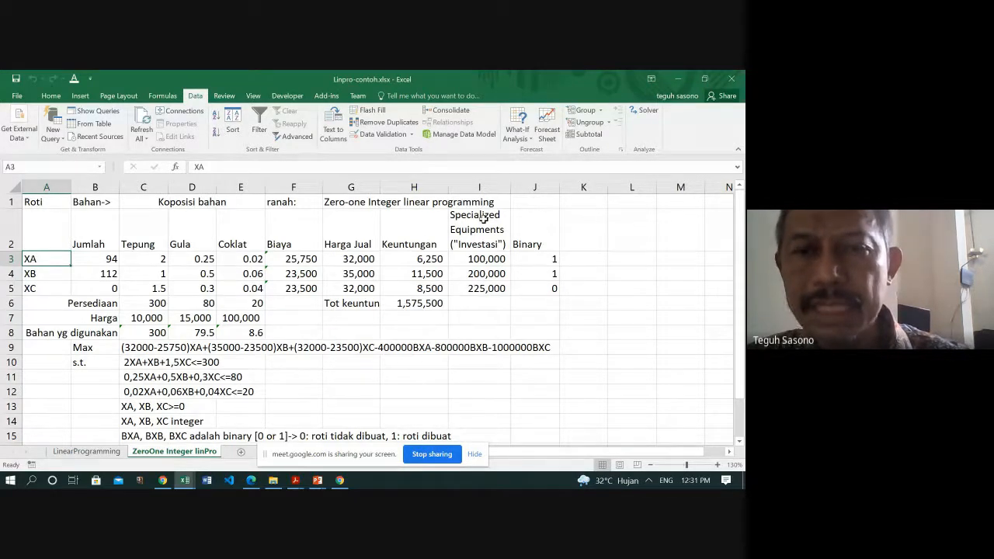
left_click(476, 259)
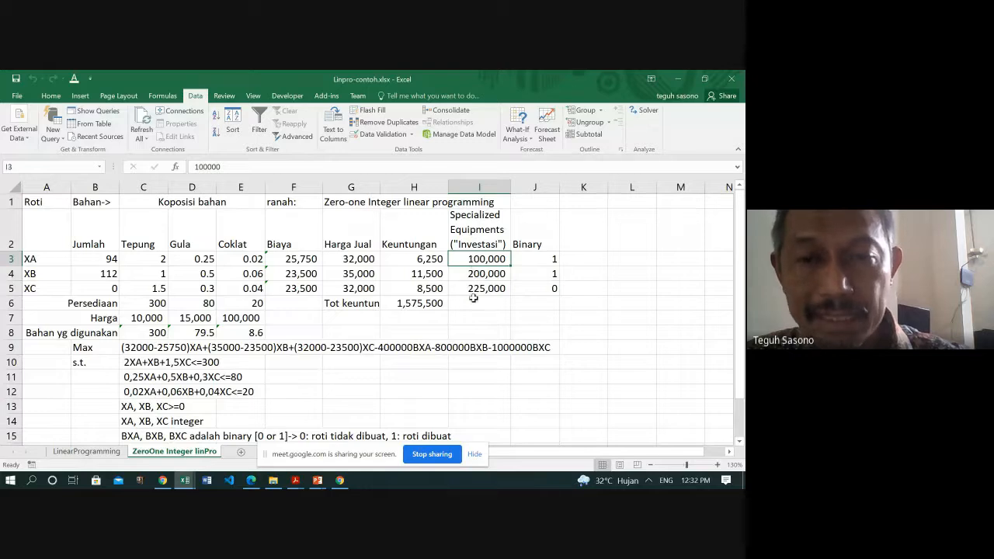
left_click(482, 272)
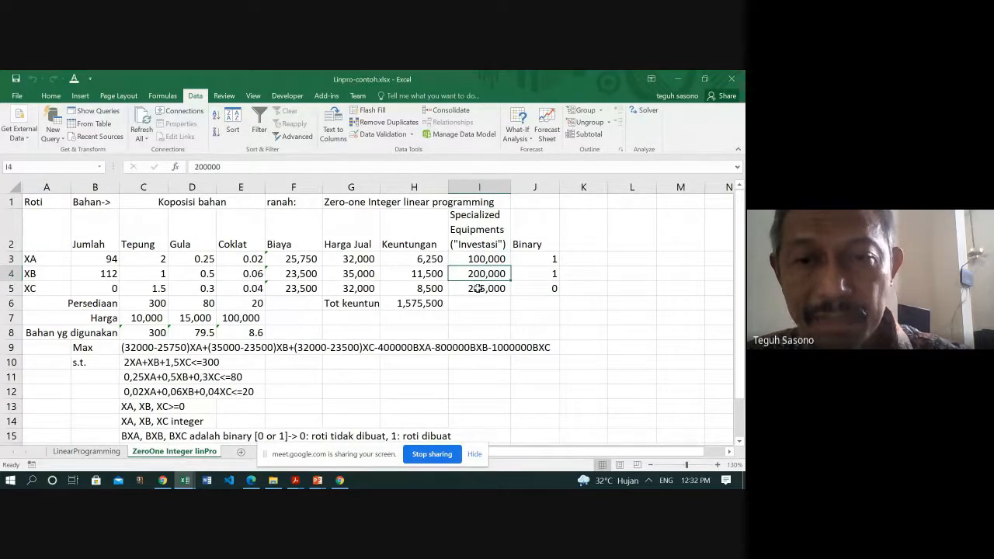
left_click(477, 288)
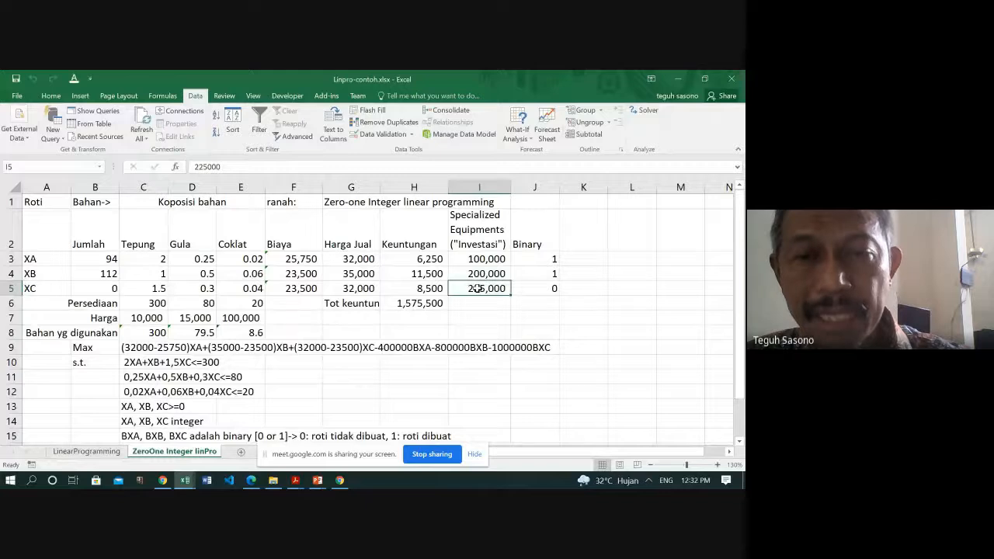
left_click(41, 262)
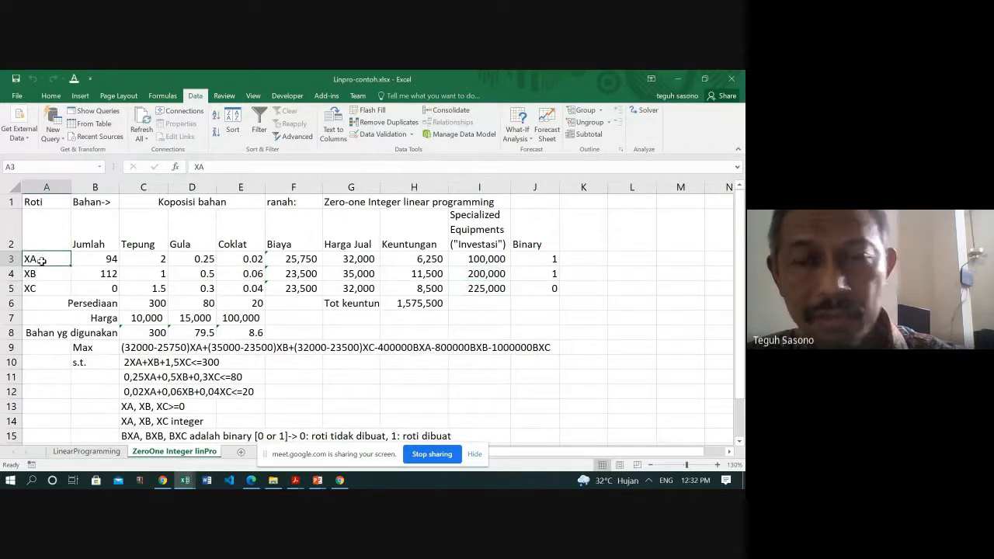
left_click(473, 263)
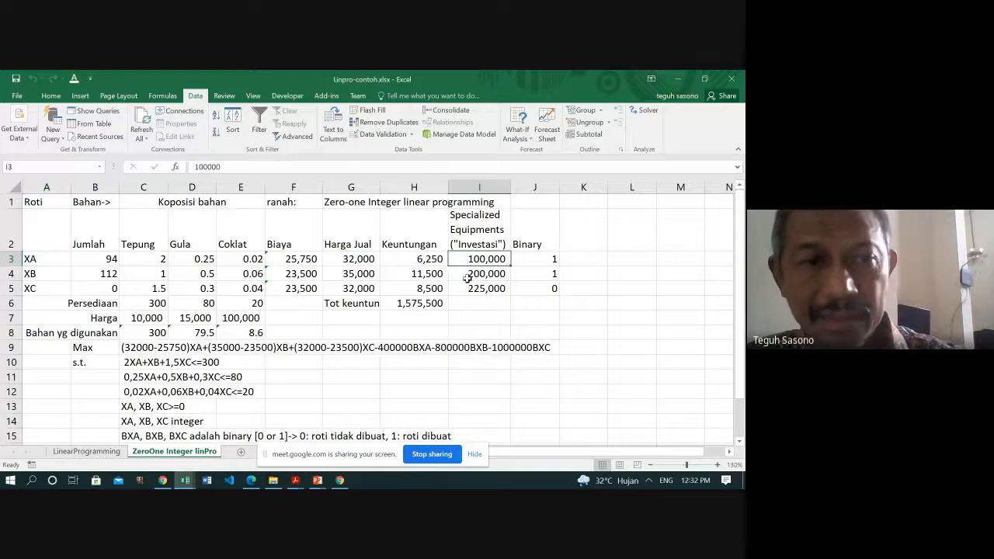
left_click(477, 274)
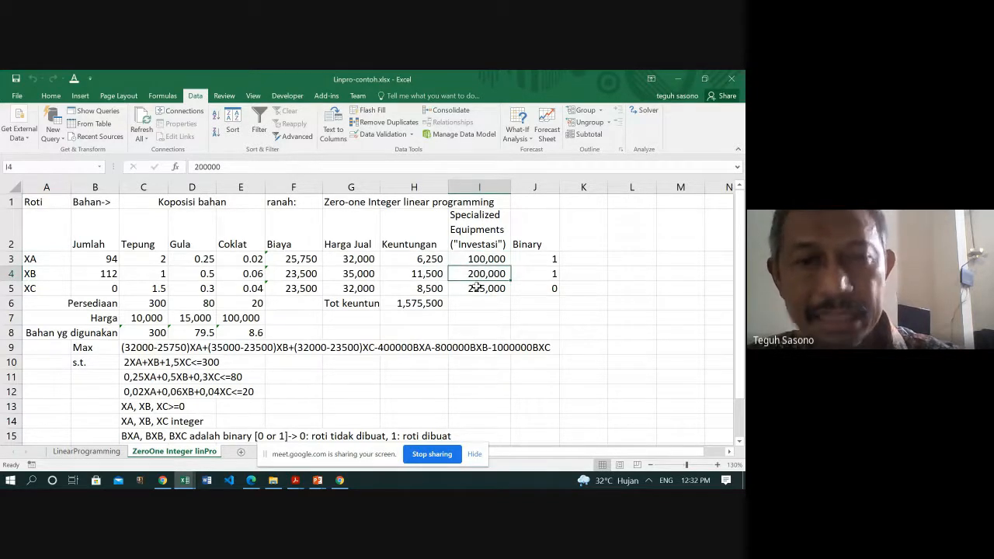
left_click(478, 288)
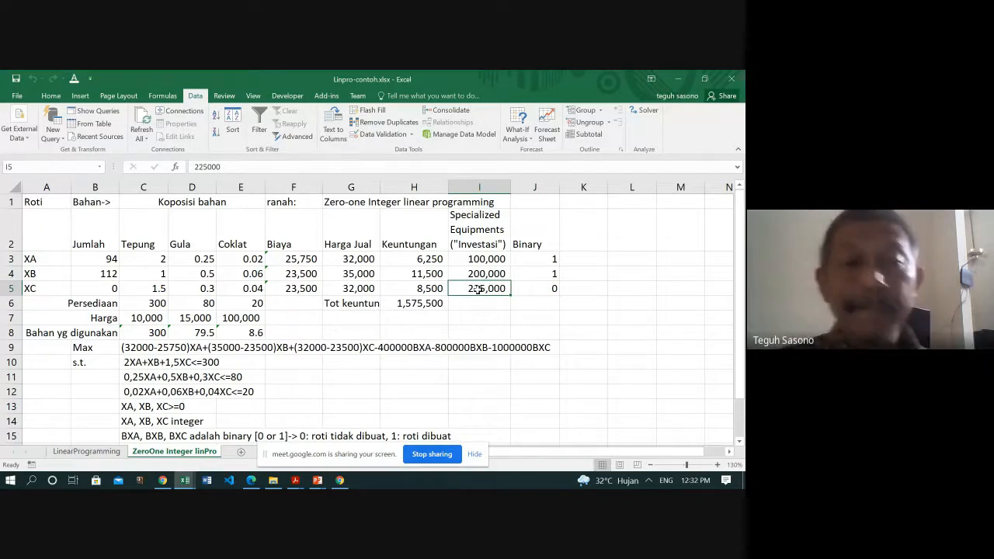
- Examine the binary decision cells J3:J5 alongside the zero-one model title and the XA investment cost in I3
left_click(553, 259)
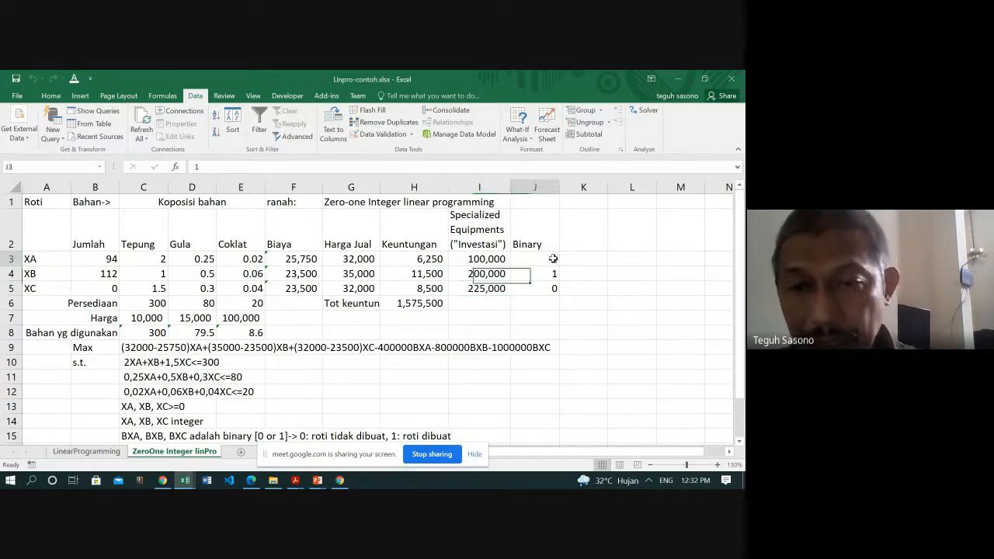
left_click_drag(553, 259, 546, 293)
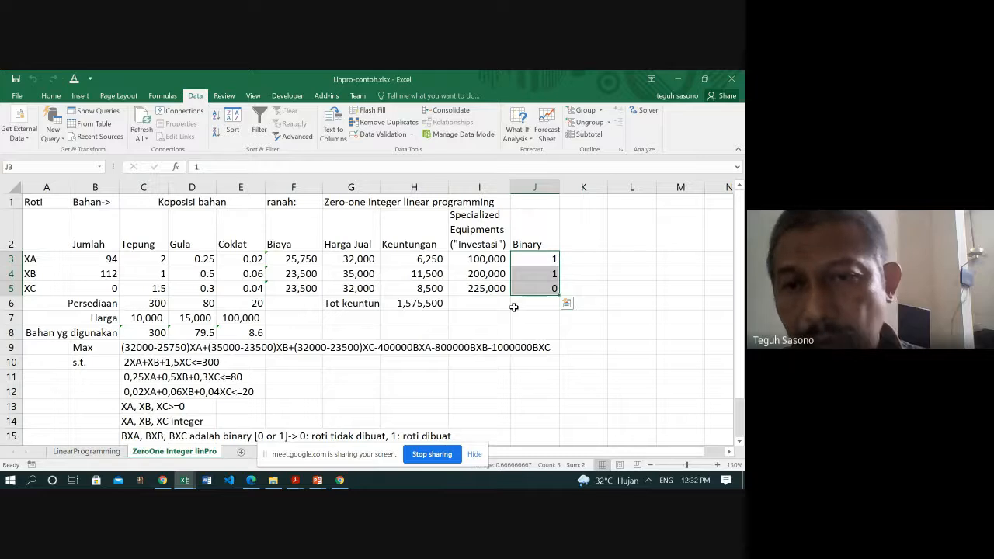
left_click(345, 202)
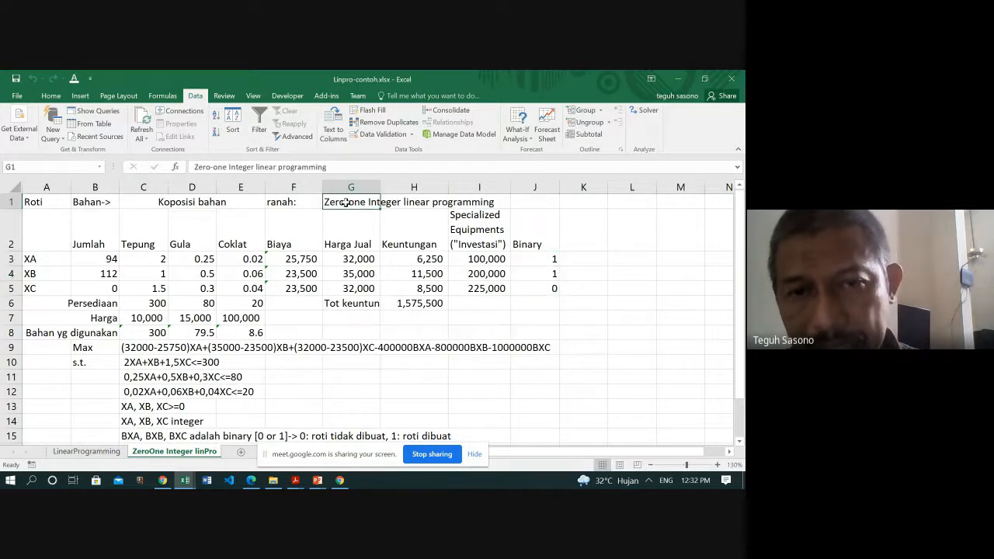
left_click(555, 305)
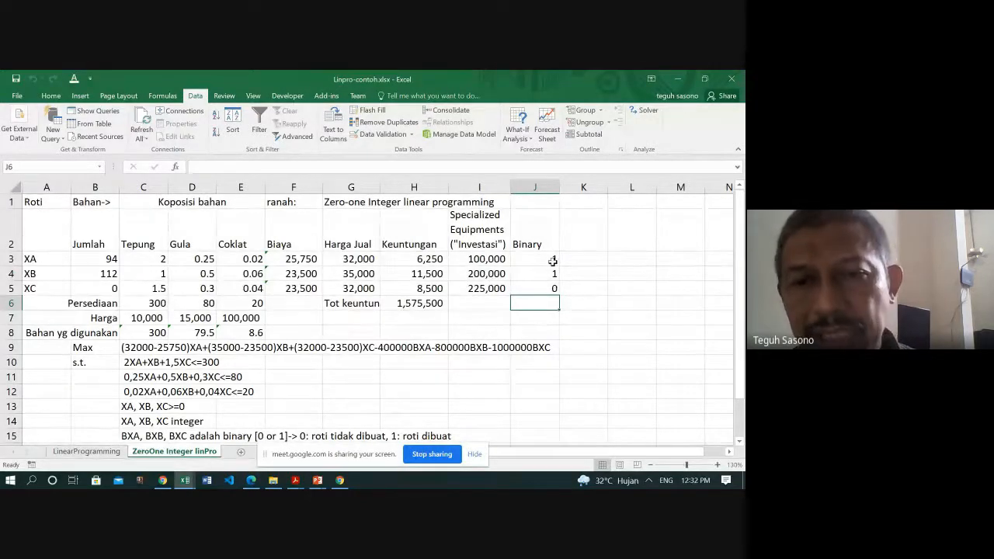
left_click_drag(553, 261, 550, 287)
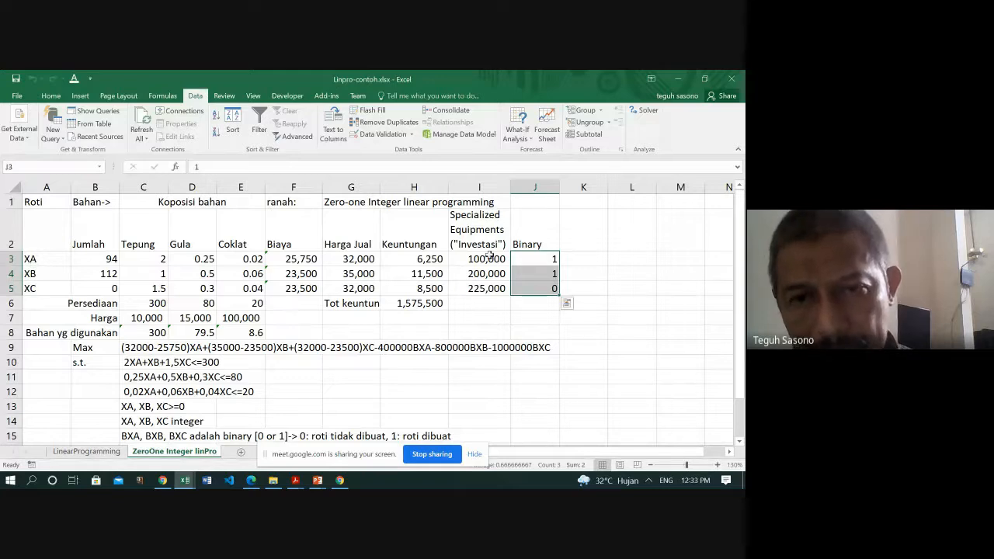
left_click(488, 259)
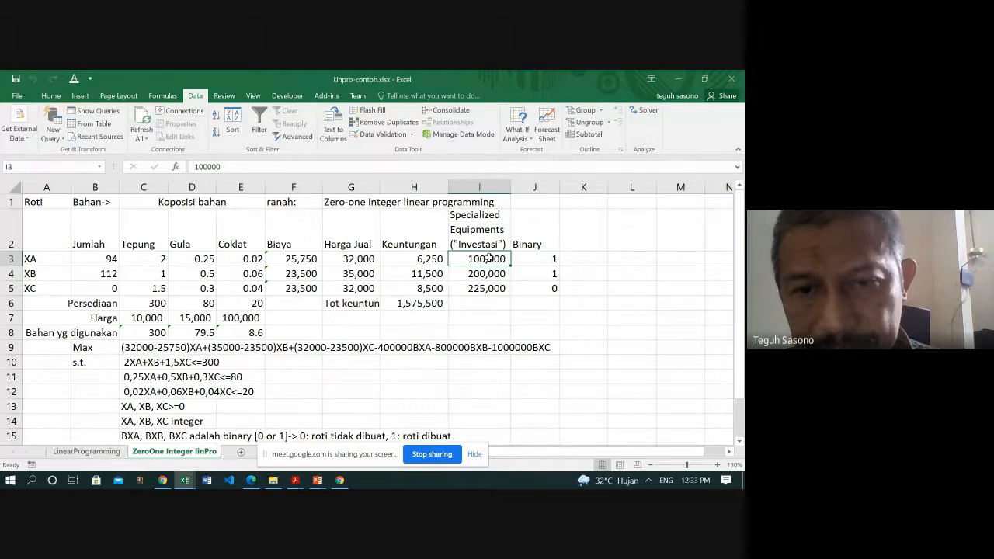
left_click(552, 259)
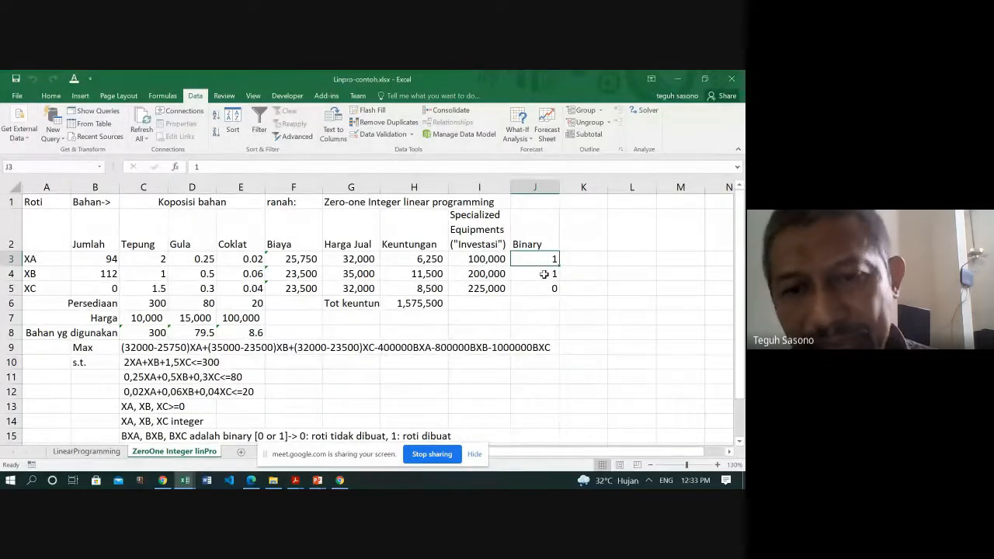
left_click(541, 291)
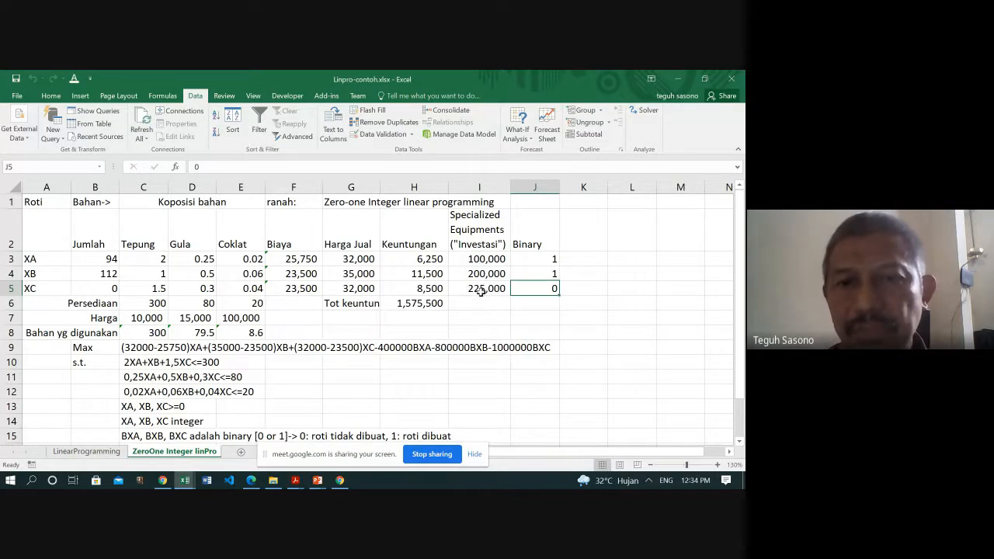
- Examine the total profit formula in H6 and the cell ranges it references
left_click(427, 305)
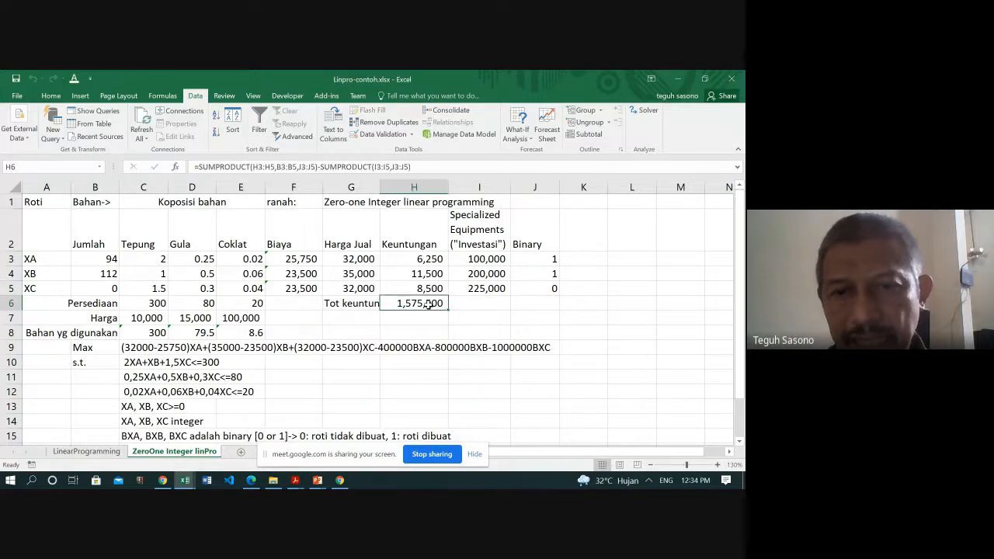
key("F2")
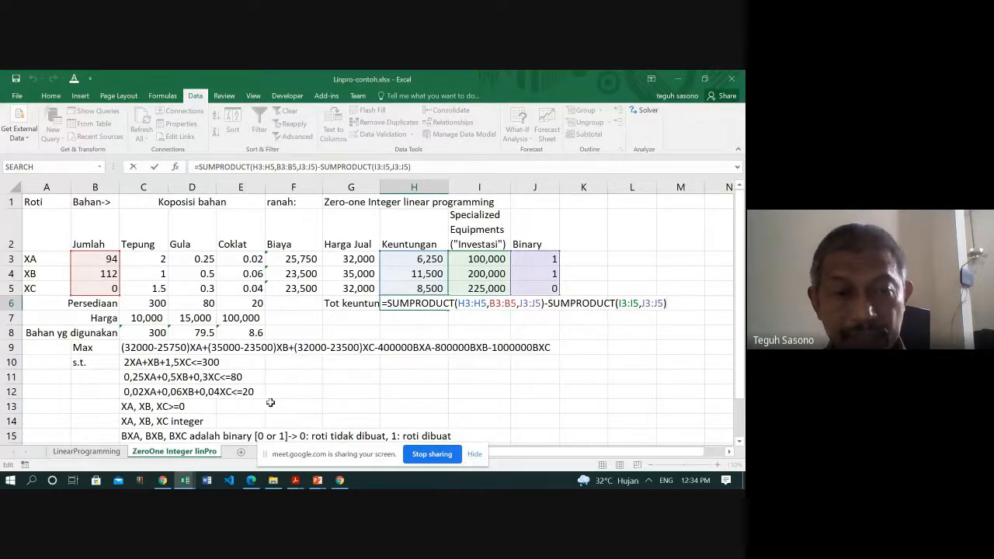
left_click(266, 376)
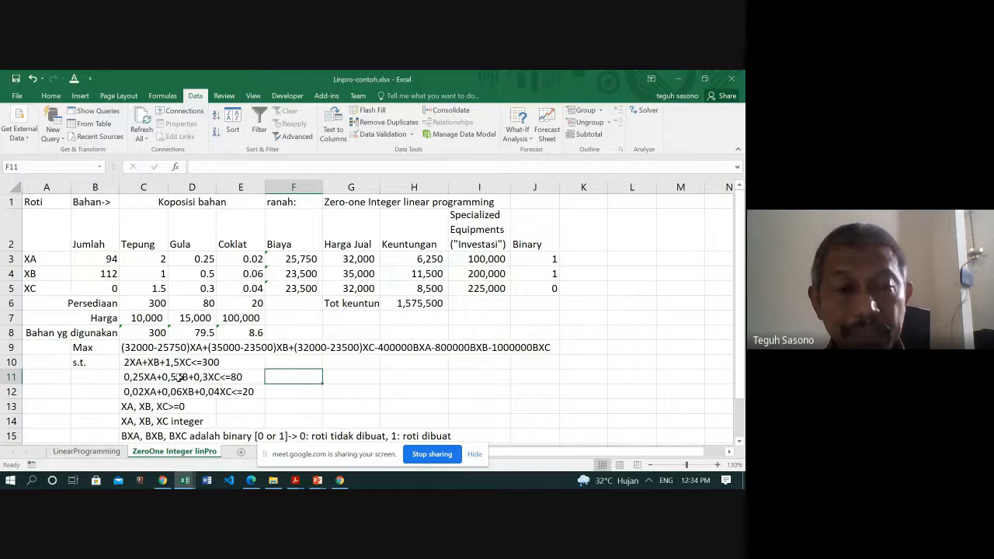
- Read through the written objective and constraints of the zero-one model in rows 9 to 15
scroll(179, 376, "down", 2)
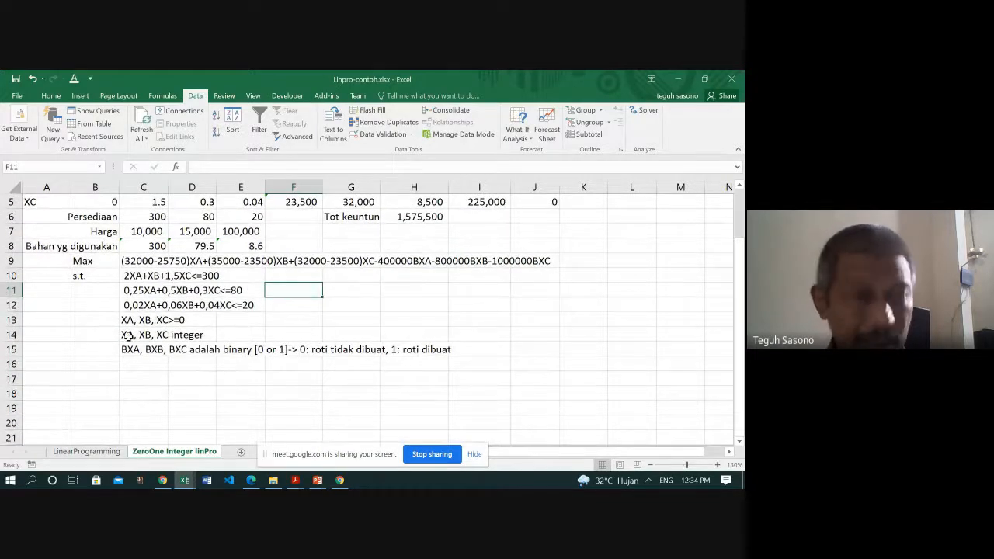
scroll(118, 332, "up", 1)
scroll(119, 331, "up", 1)
scroll(111, 258, "down", 2)
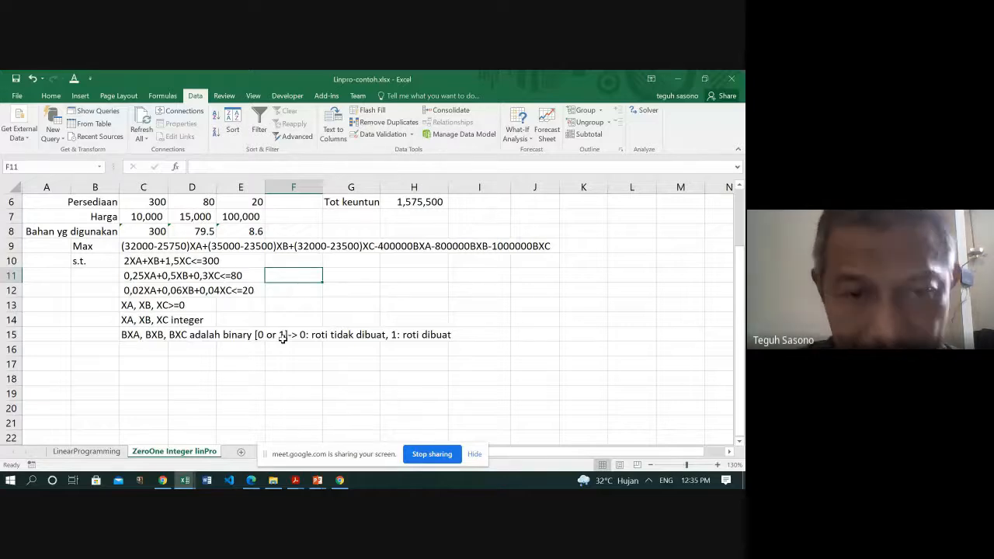
scroll(318, 315, "up", 2)
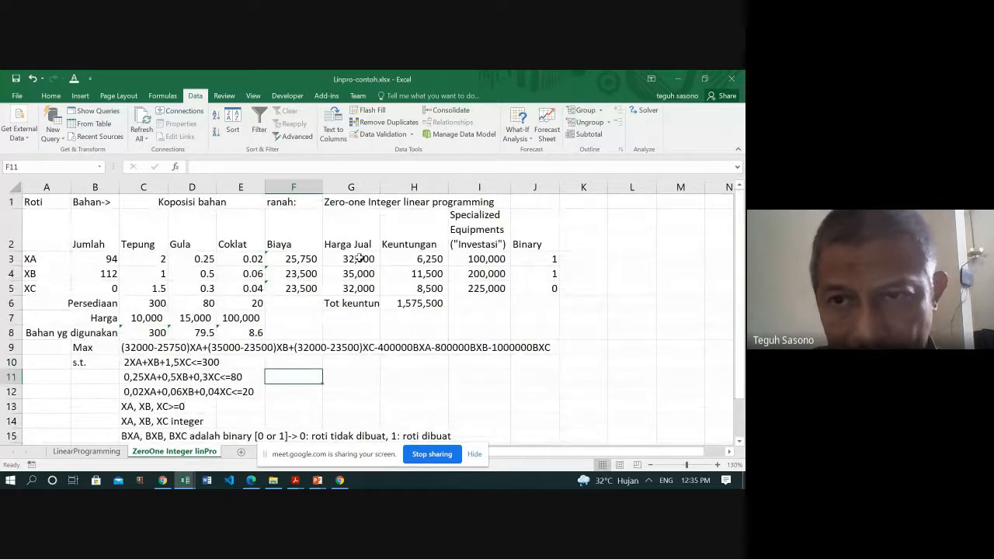
- Review the Solver parameters of the zero-one model and the total profit formula in H6
left_click(647, 111)
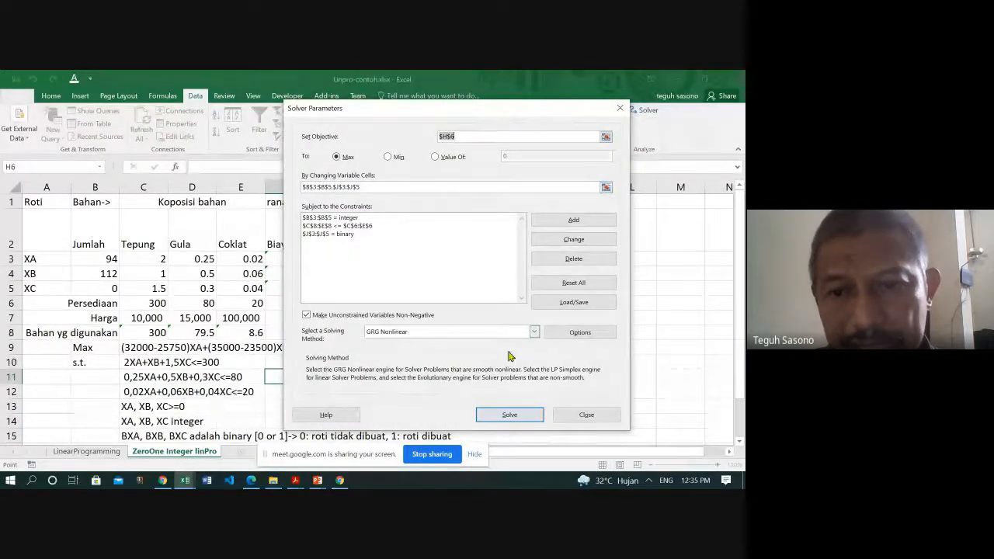
left_click(571, 417)
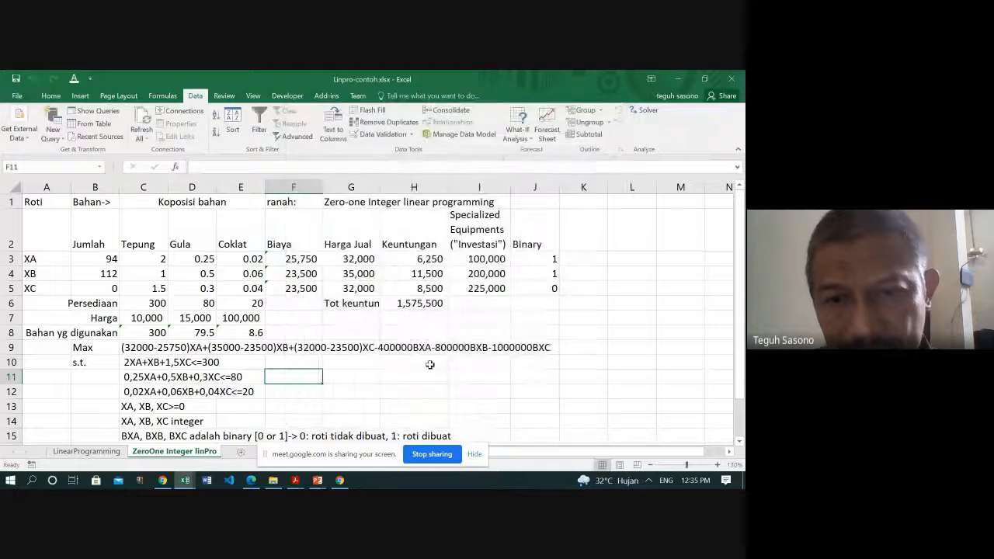
left_click(417, 305)
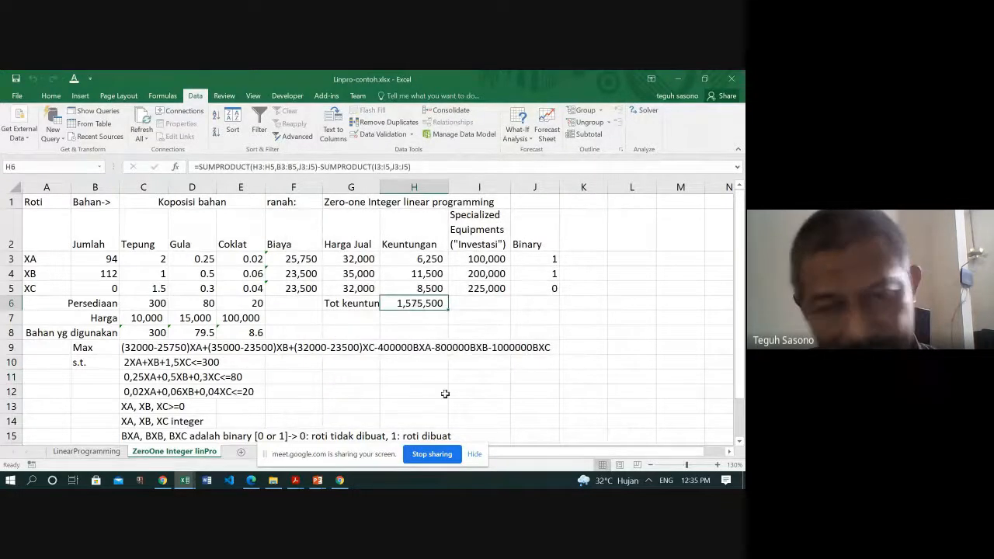
key("F2")
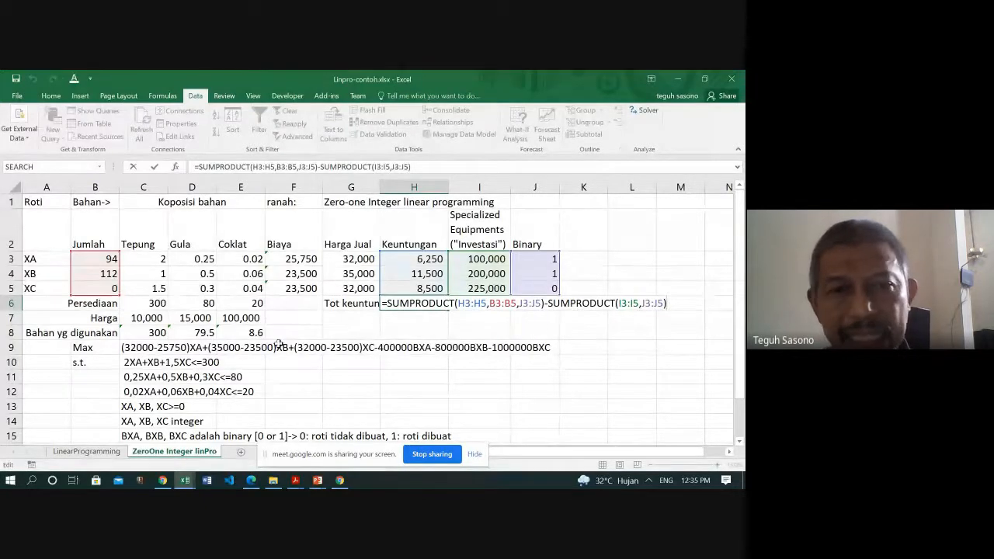
- Delete the binary constraint on J3:J5 from the Solver model
left_click(648, 112)
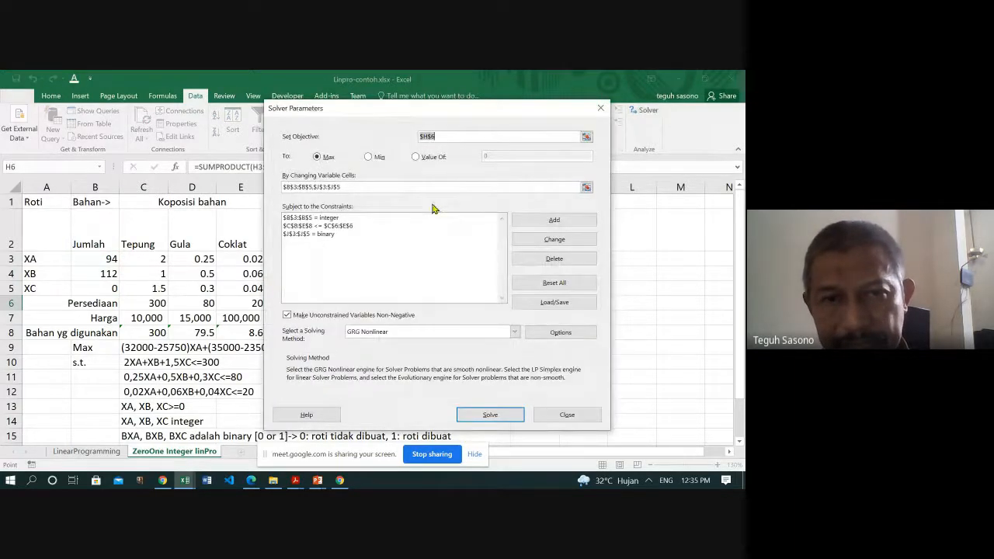
left_click(324, 235)
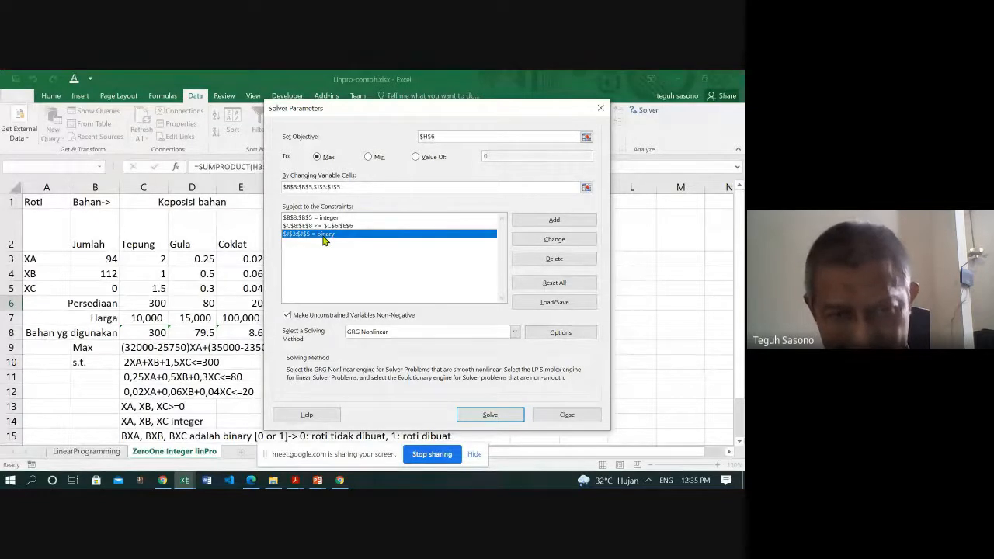
left_click_drag(384, 111, 730, 99)
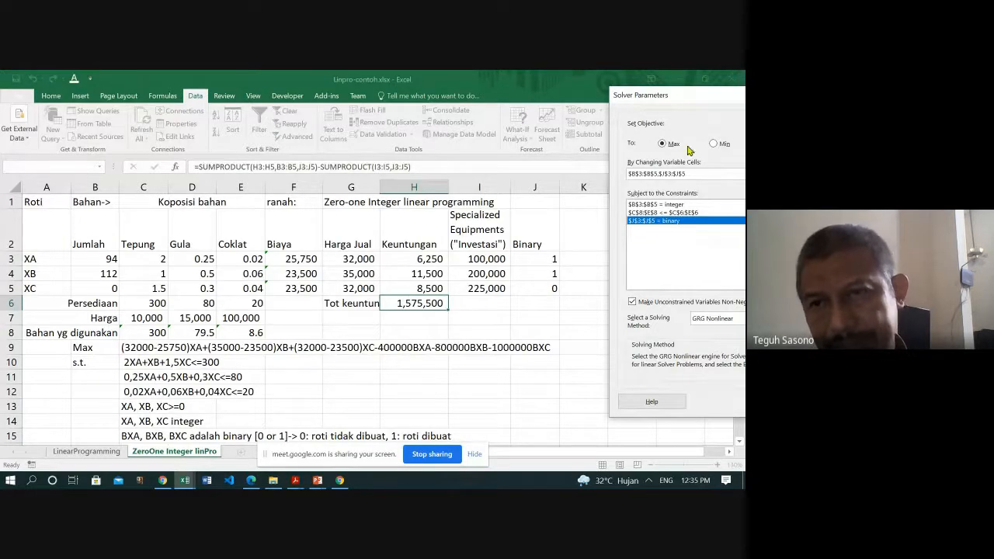
left_click_drag(708, 102, 186, 120)
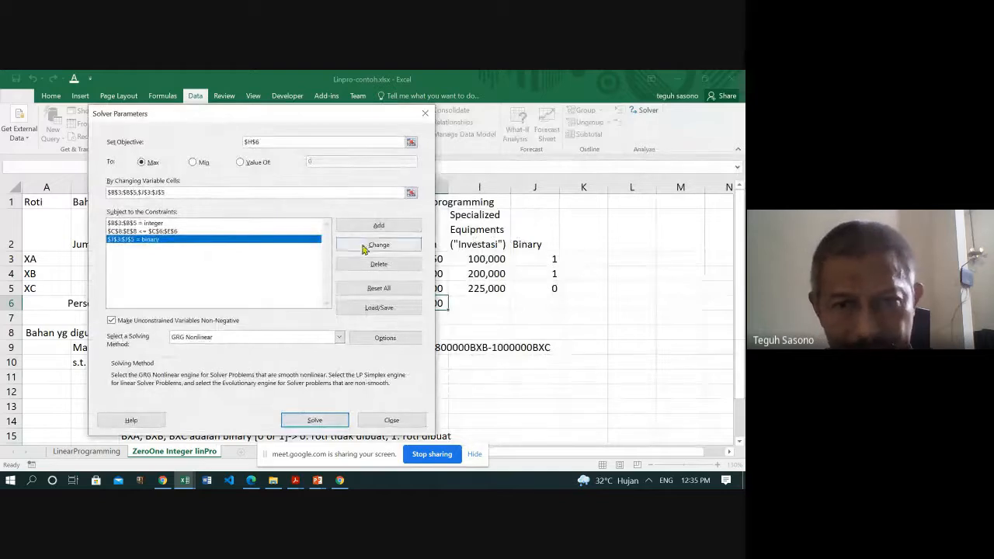
left_click(371, 267)
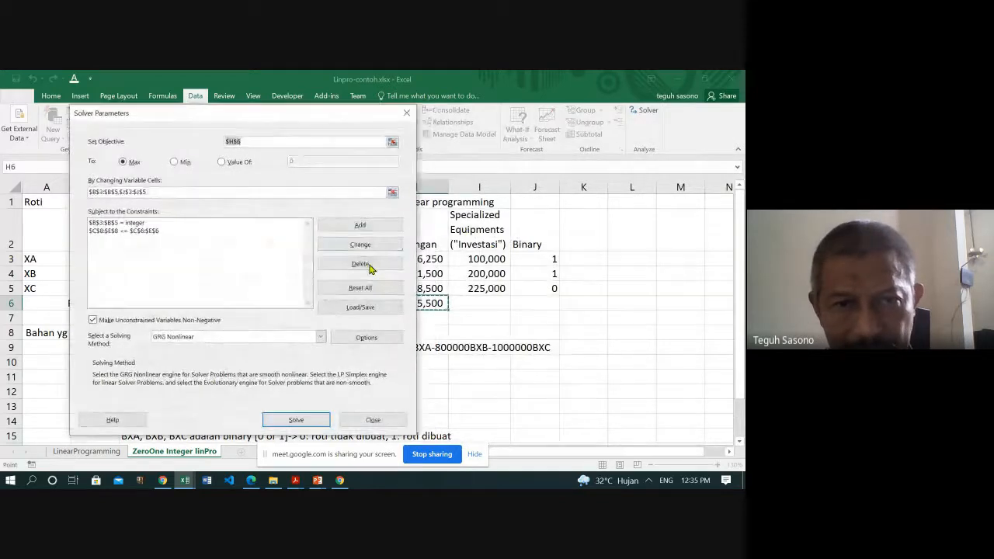
- Add a Solver constraint requiring the decision cells J3:J5 to be binary
left_click(361, 227)
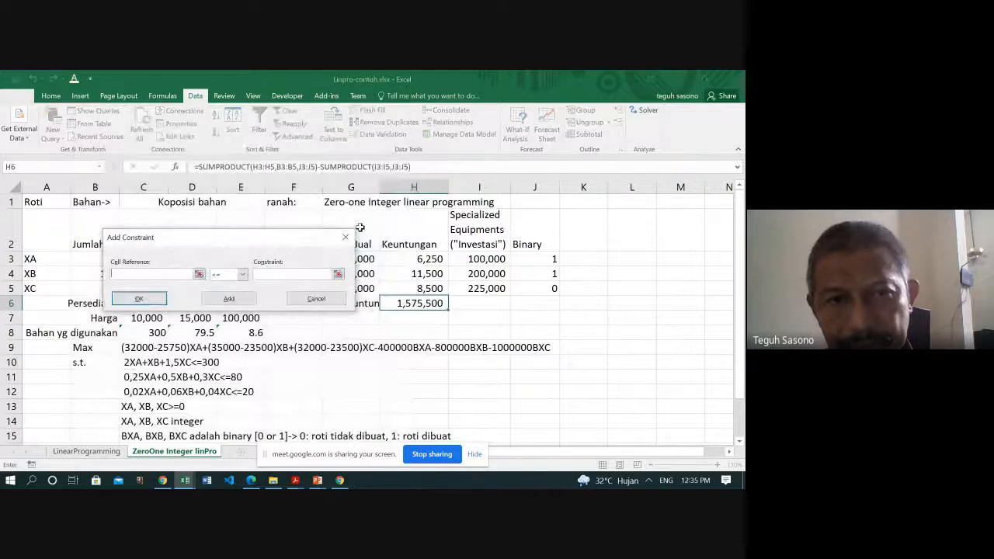
left_click_drag(536, 261, 536, 288)
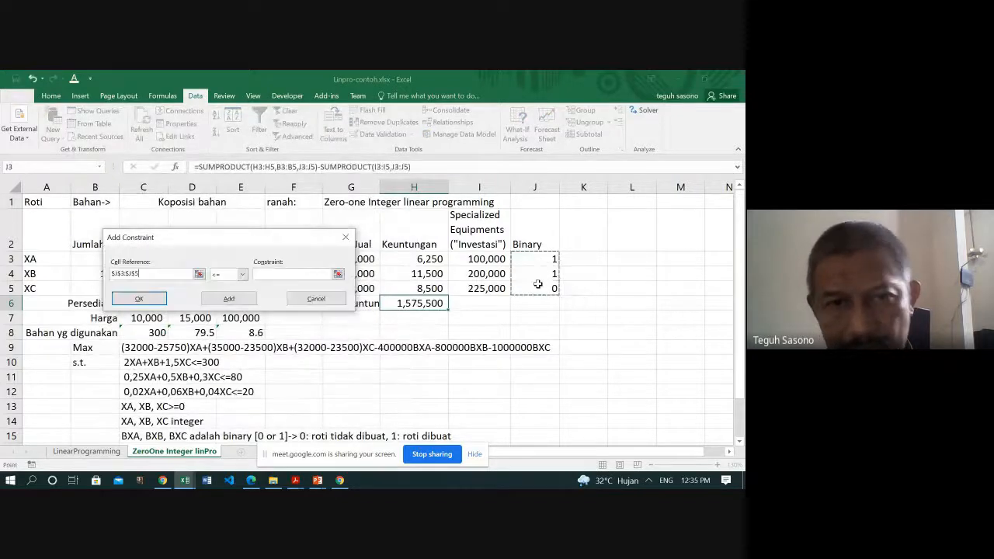
left_click(243, 275)
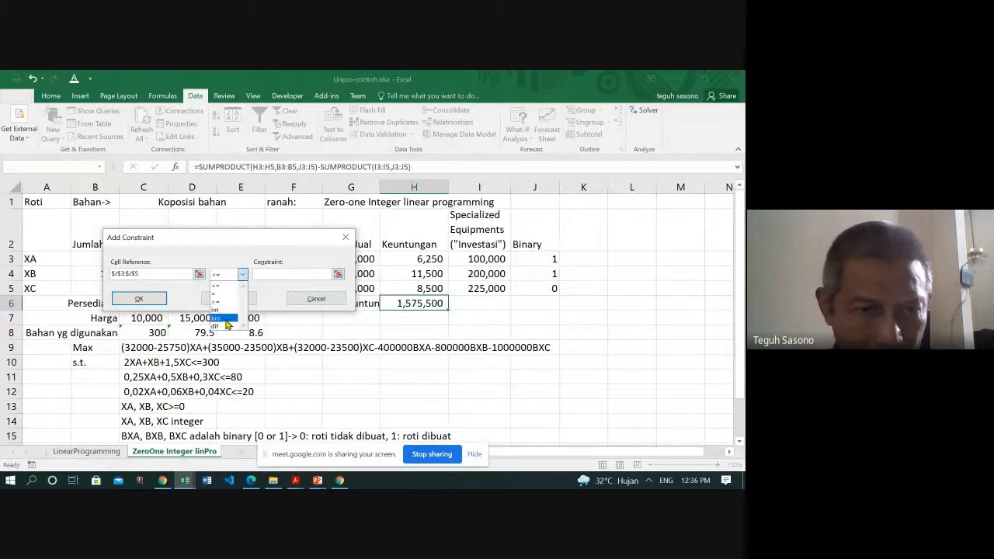
left_click(223, 317)
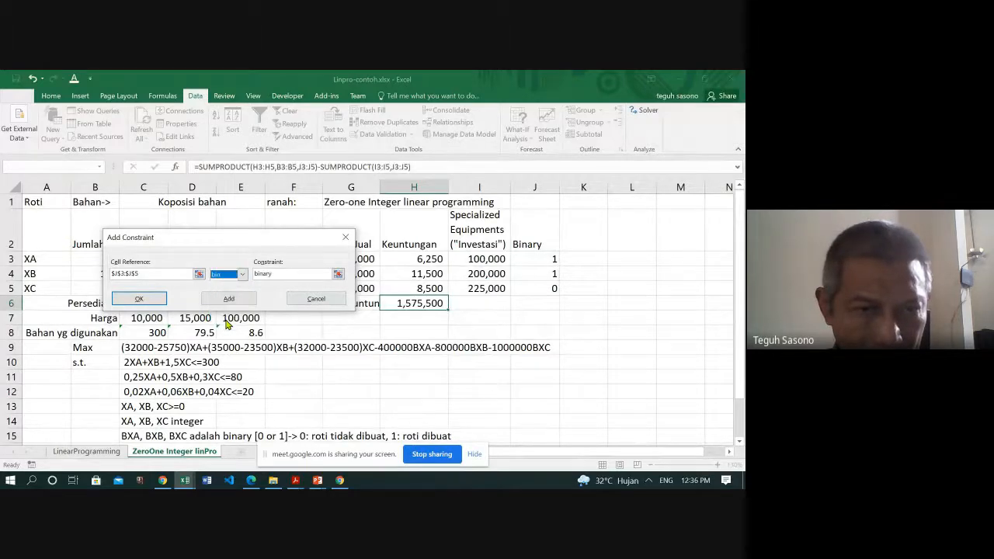
left_click(138, 299)
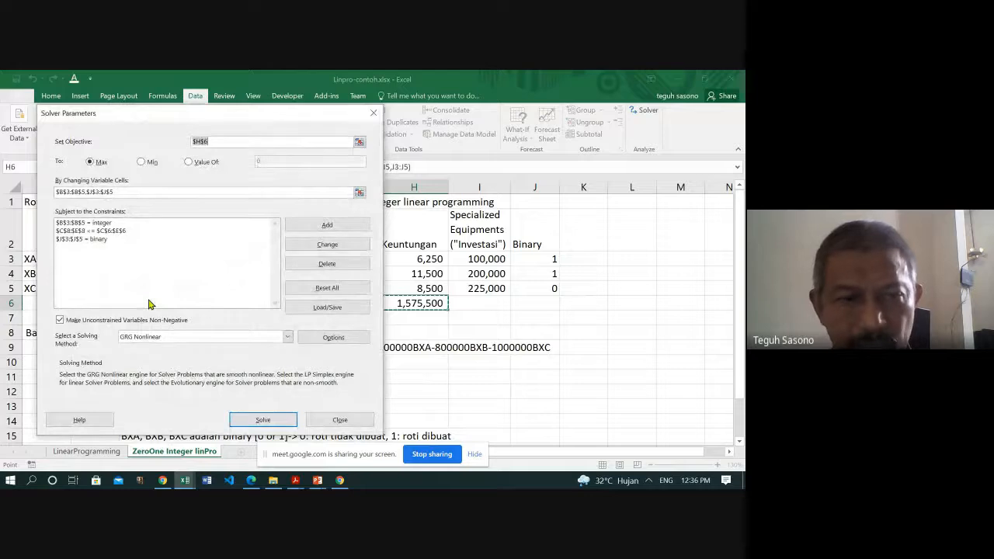
- Try to solve the zero-one model with the Simplex LP method, running Solver twice
left_click_drag(230, 114, 465, 92)
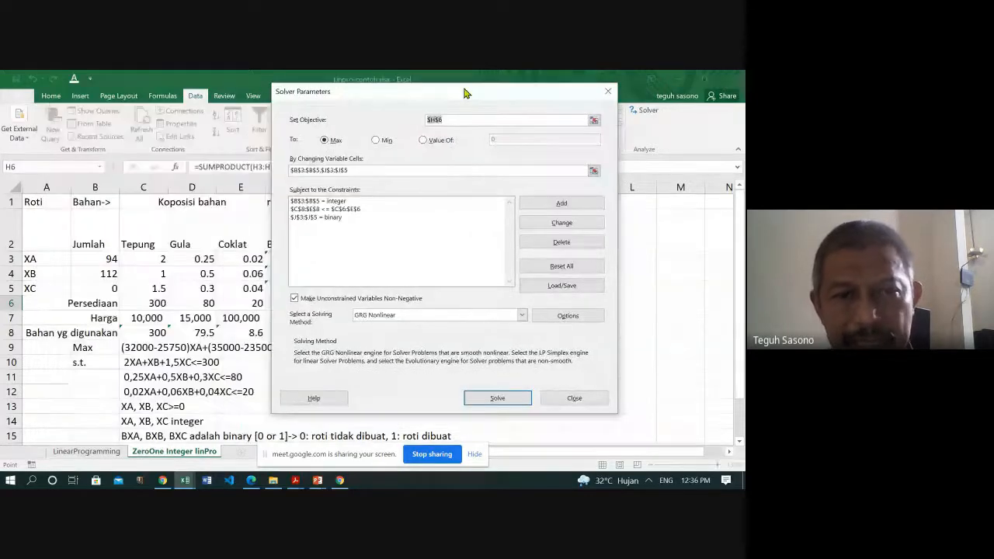
left_click(524, 317)
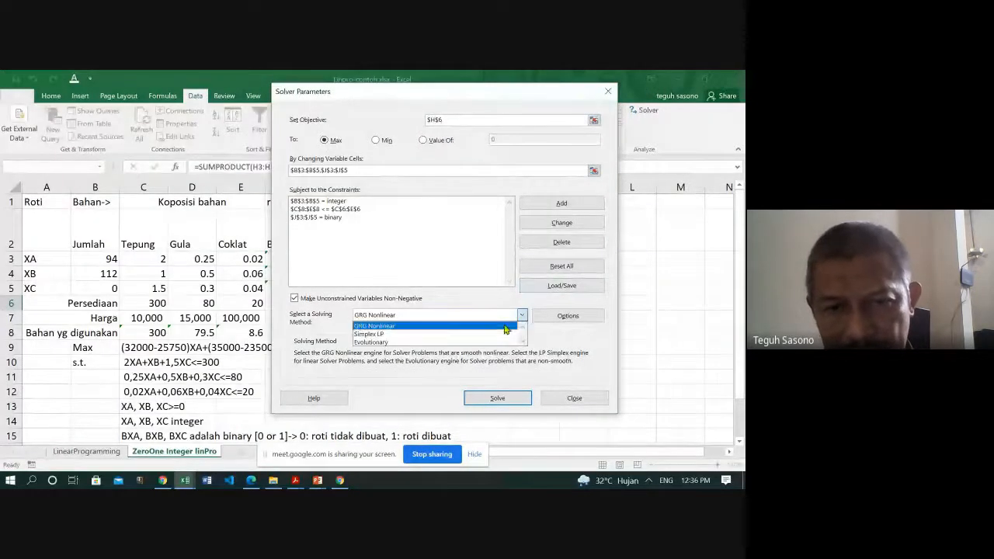
left_click(464, 332)
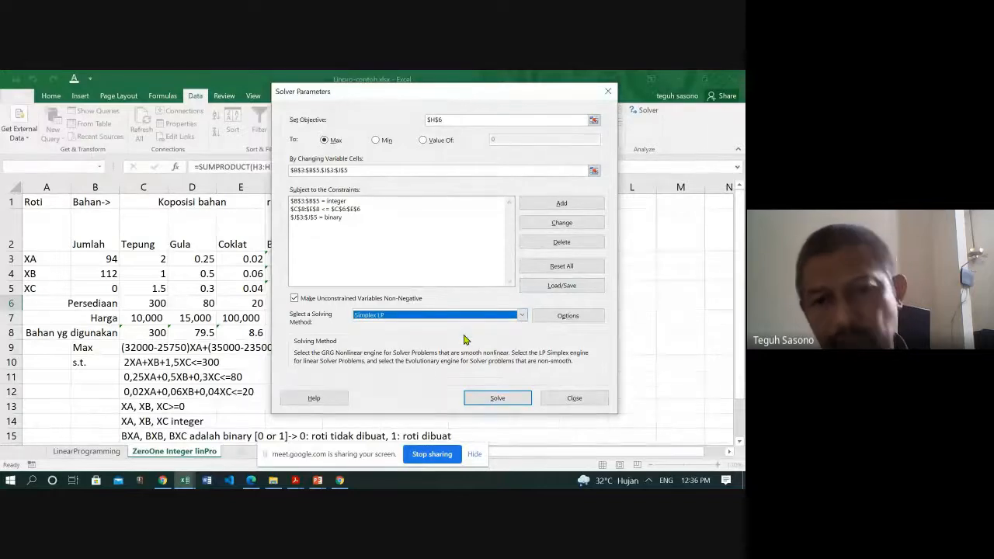
left_click(497, 399)
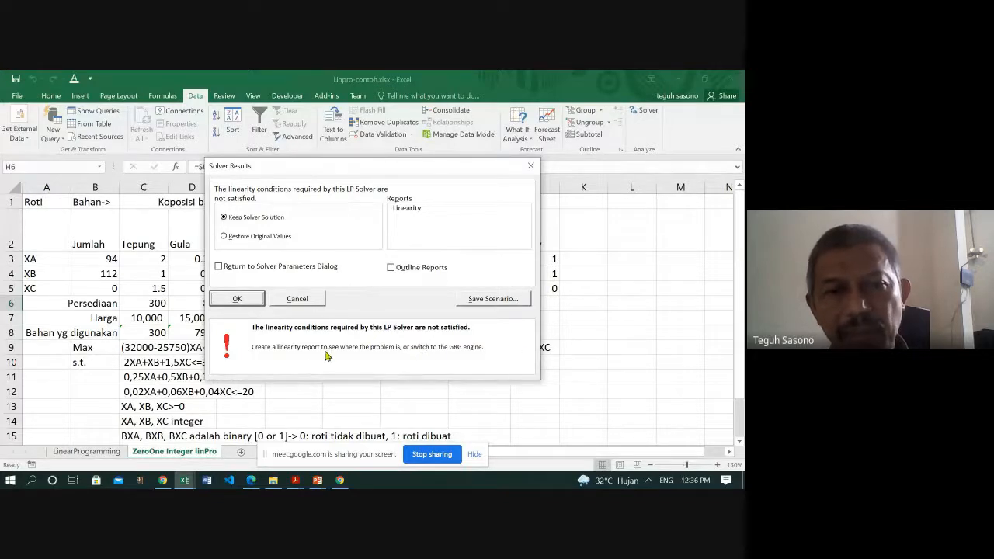
left_click(238, 299)
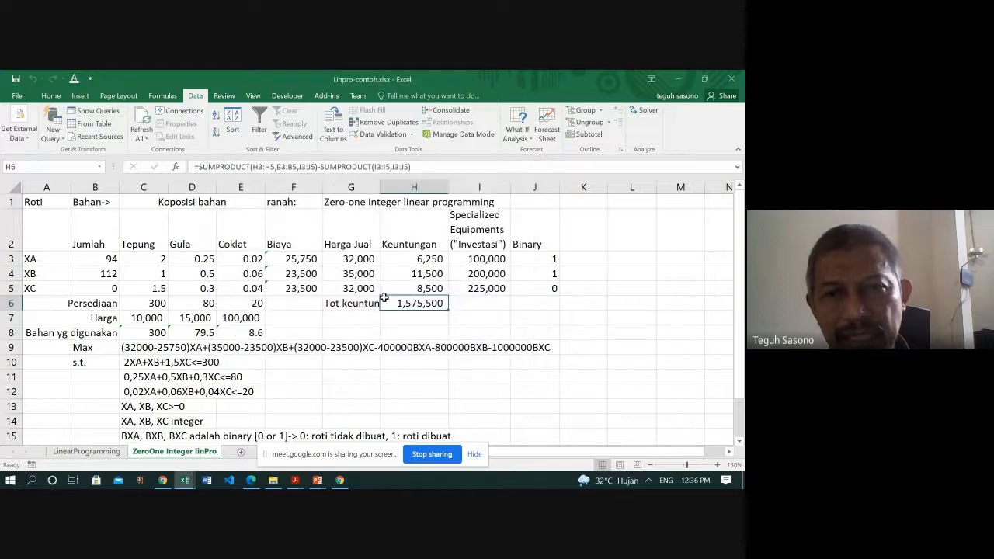
left_click(647, 113)
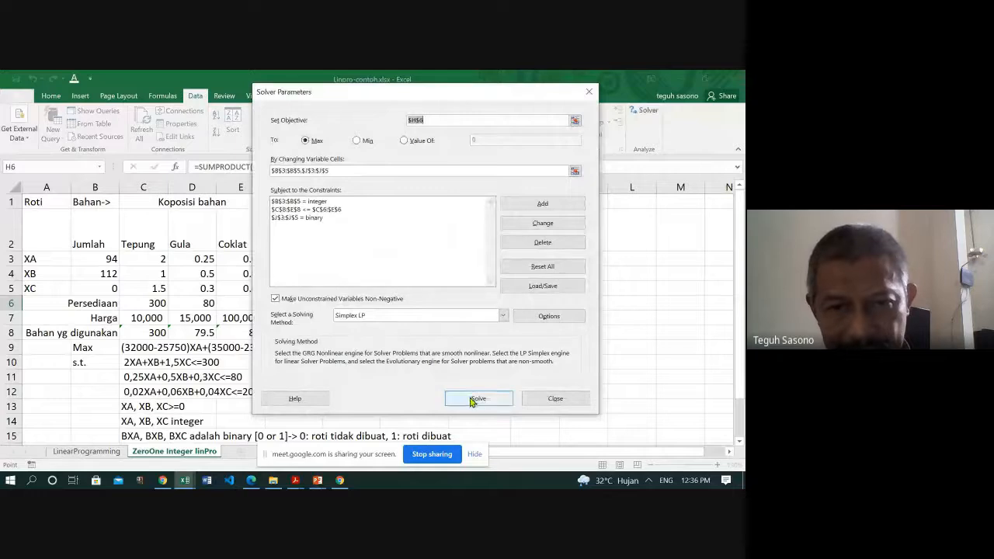
left_click(472, 400)
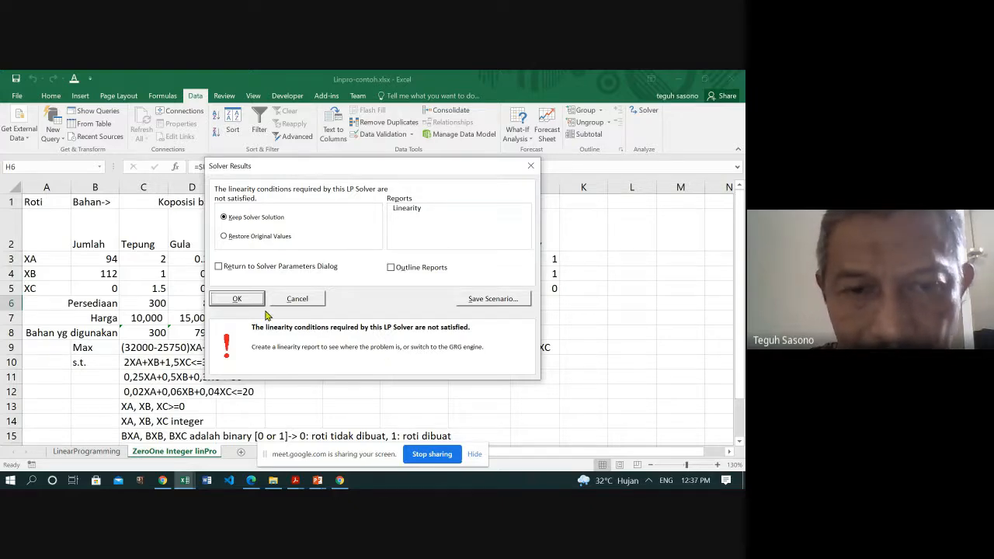
- Switch the solving method to GRG Nonlinear, solve the model and keep the Solver solution
left_click(648, 110)
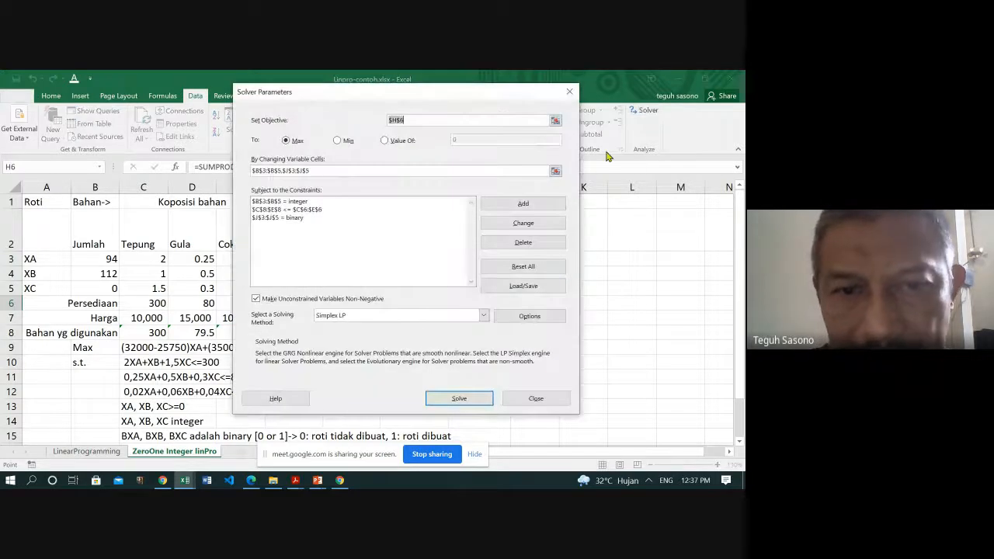
left_click(483, 317)
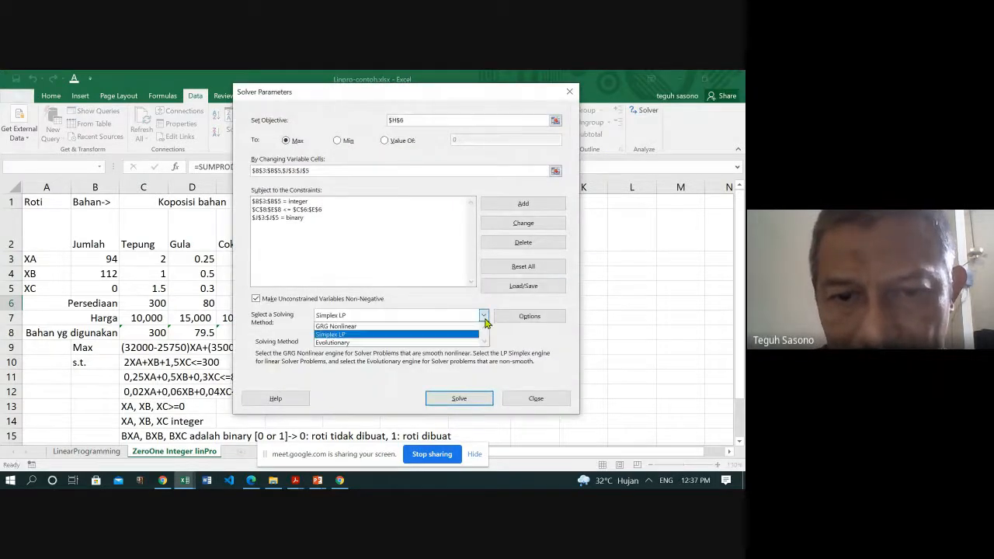
left_click(419, 327)
left_click(455, 399)
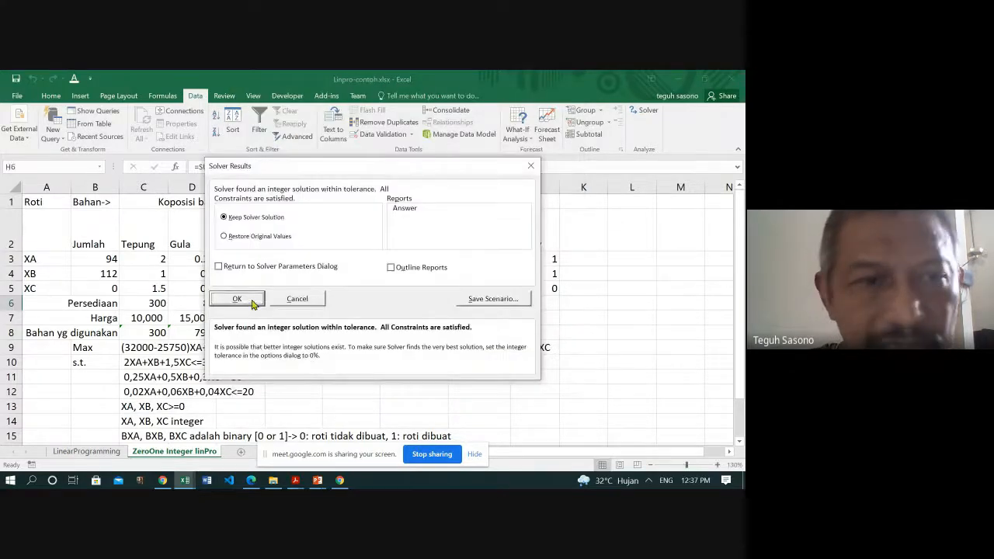
left_click(252, 302)
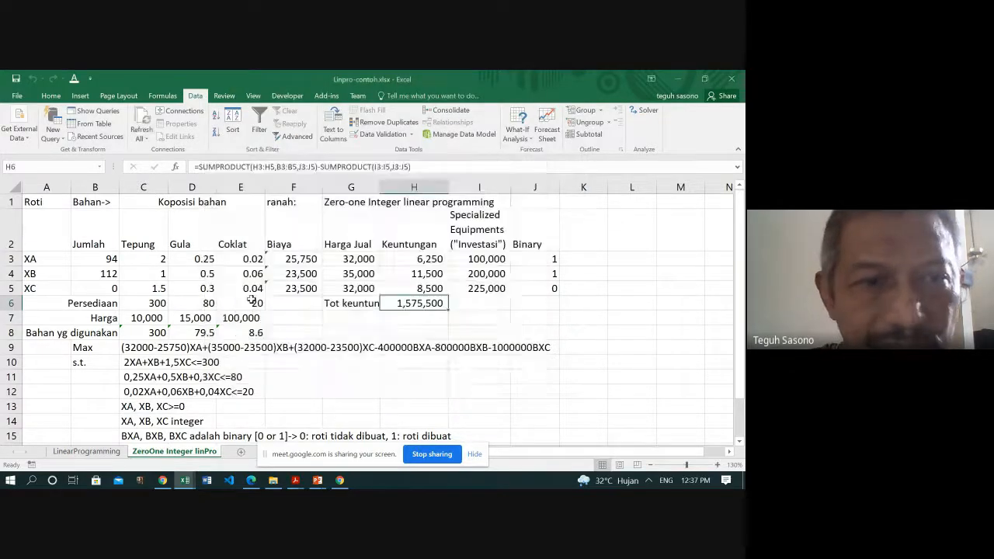
- Set the XB quantity in B4 and the XA quantity in B3 to 1
left_click(110, 273)
type("1")
key("Up")
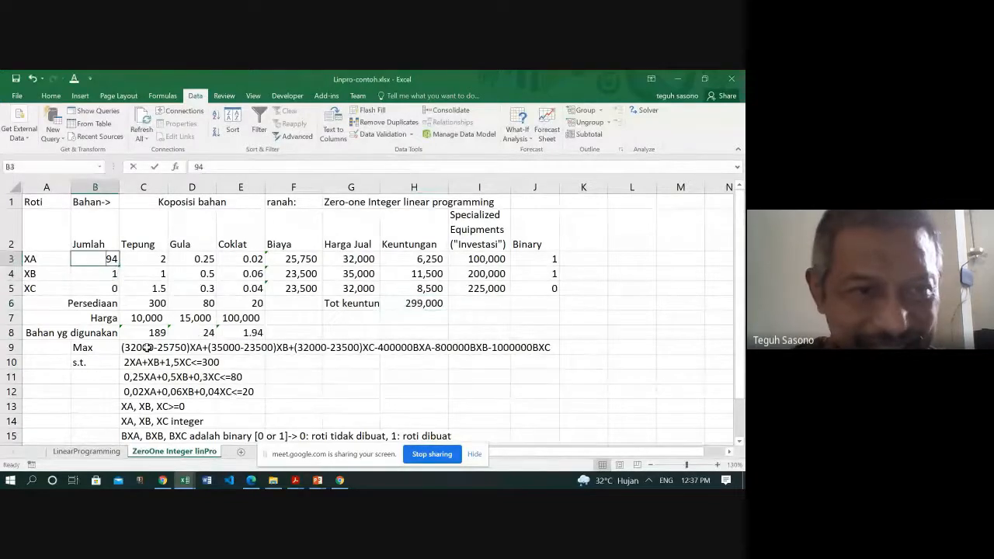
type("1")
- Set the binary decisions for XA and XB in J3 and J4 to 0
key("Right")
key("Right")
key("Right")
key("Right")
key("Right")
key("Right")
key("Right")
key("Right")
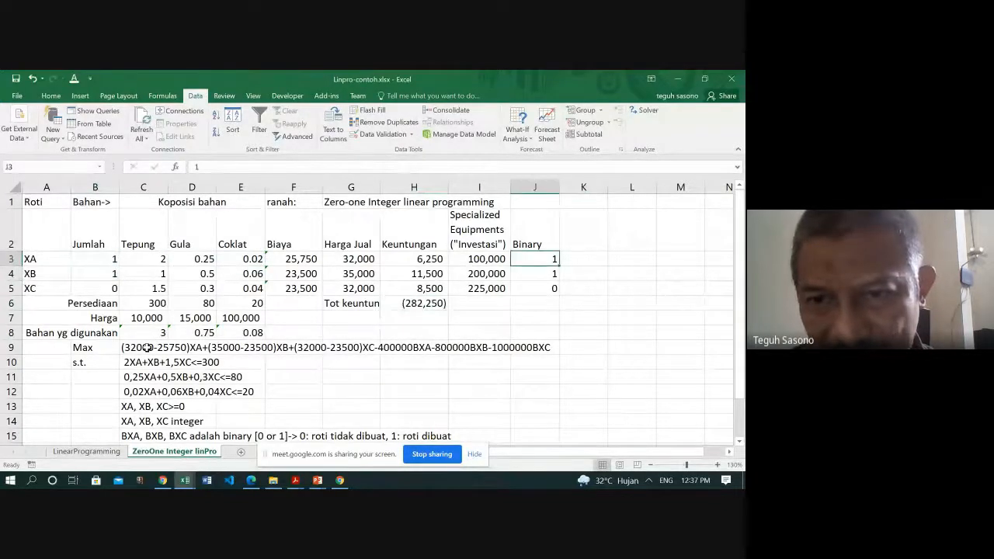
type("0")
key("Down")
type("0")
key("Down")
key("Up")
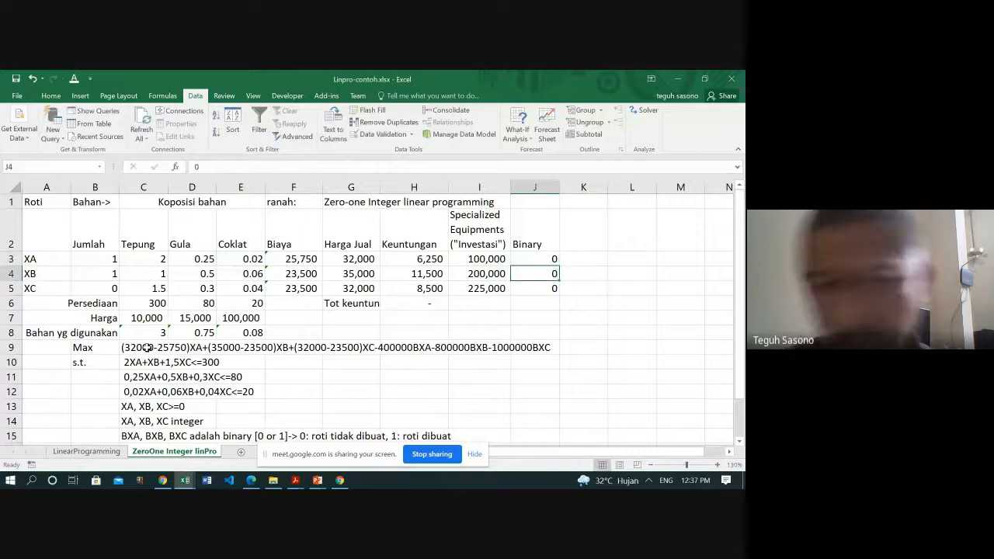
- Try to solve the model with GRG Nonlinear from the zero binary starting values and keep the Solver solution
left_click(647, 111)
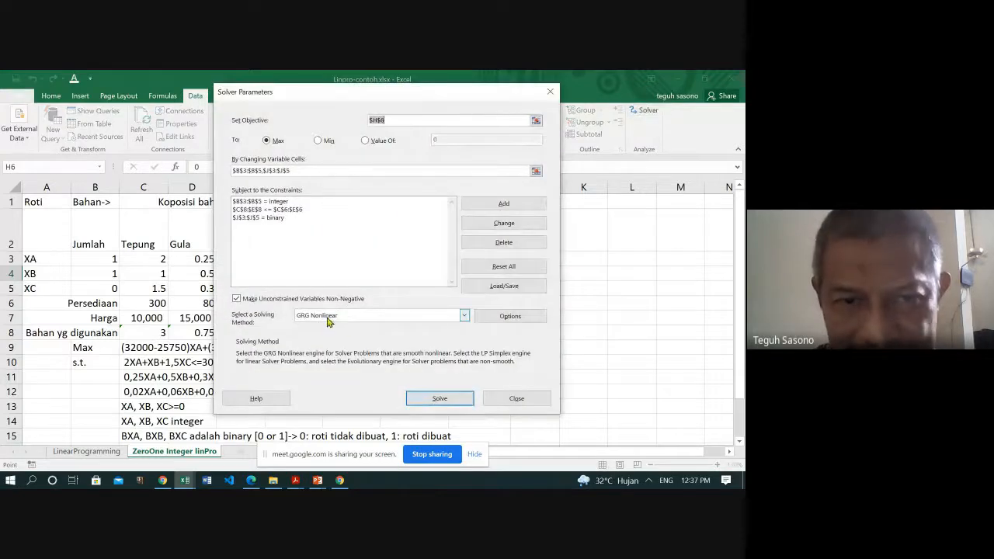
left_click(439, 398)
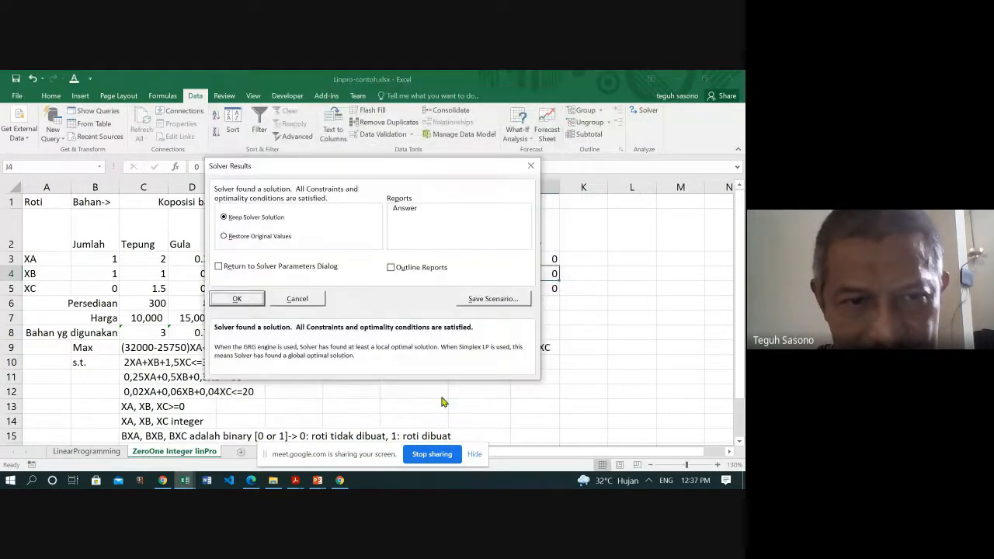
left_click(239, 302)
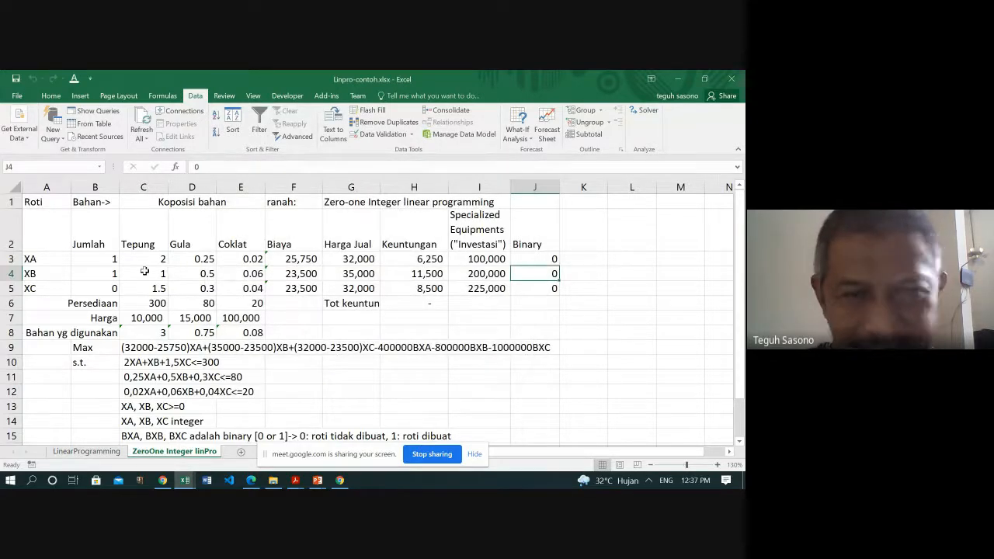
- Set the binary decisions for XA, XB and XC in J3 to J5 to 1
left_click(535, 258)
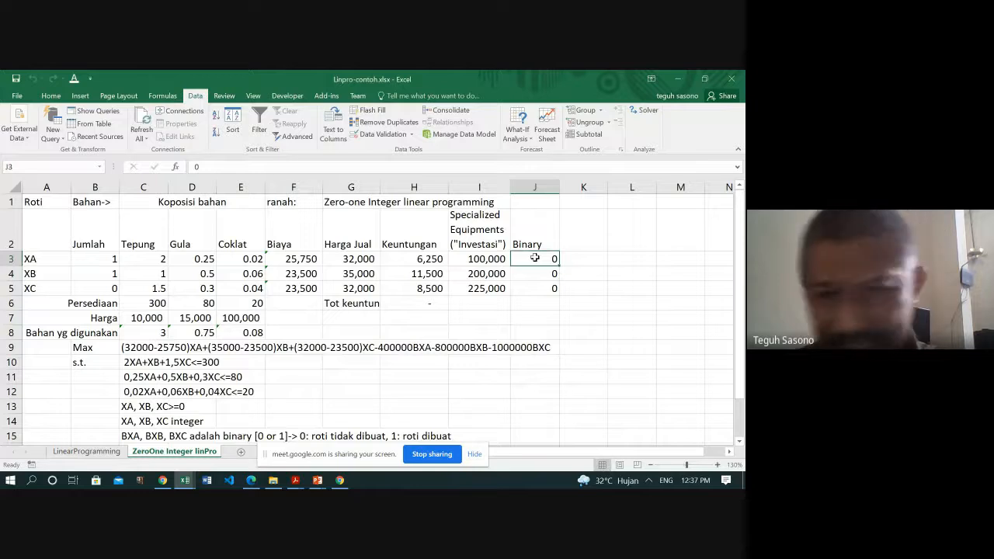
type("1")
key("Return")
type("1")
key("Return")
type("1")
key("Up")
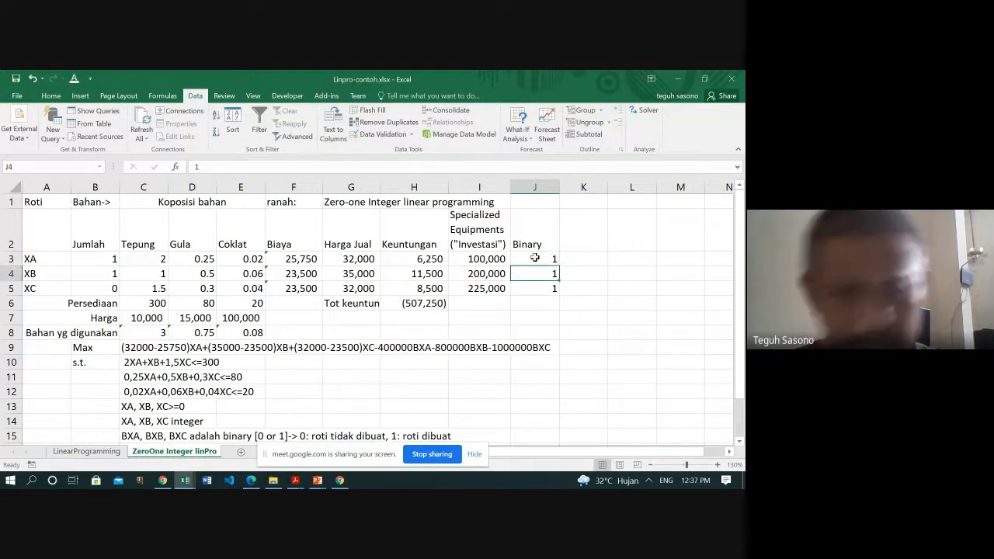
- Try solving the model again with GRG Nonlinear from the all-ones binary values, accepting the Solver result
left_click(644, 112)
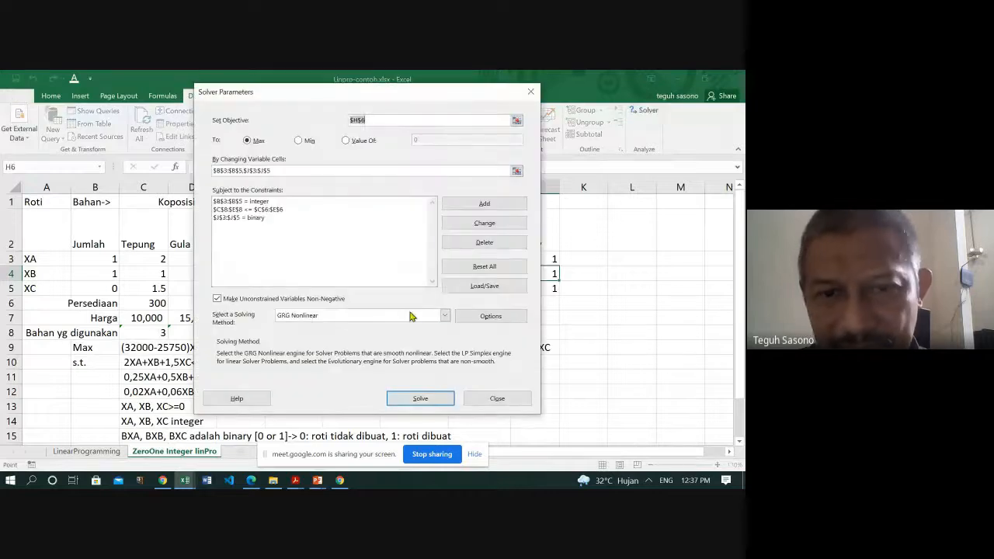
left_click(419, 398)
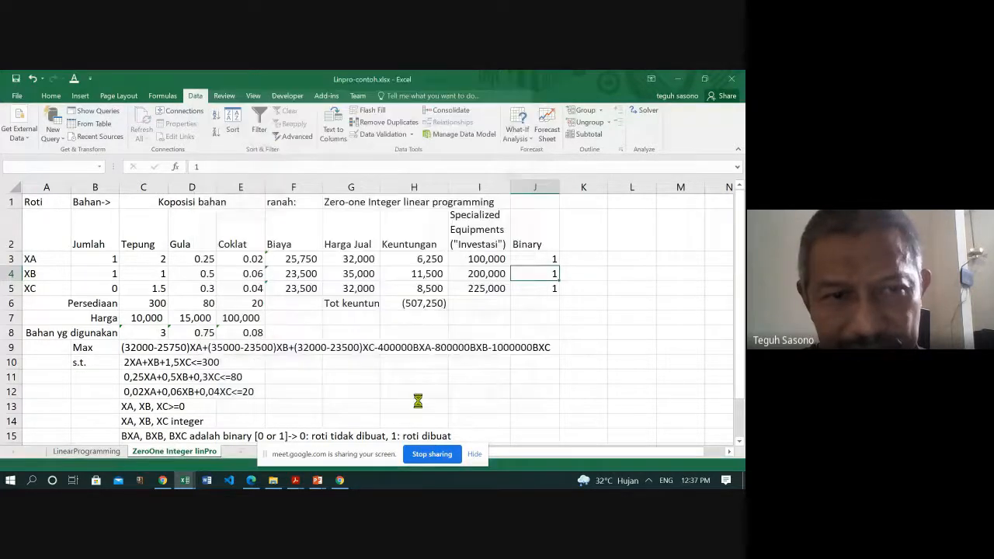
left_click(240, 301)
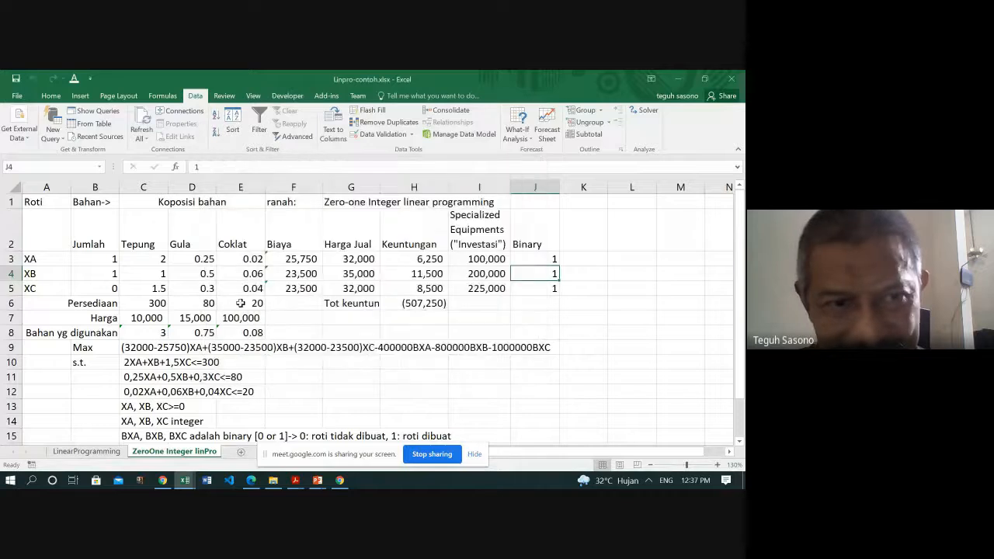
- Set the starting quantities to 1000 for XC in B5, 1000 for XB in B4 and 10 for XA in B3
left_click(110, 286)
type("10")
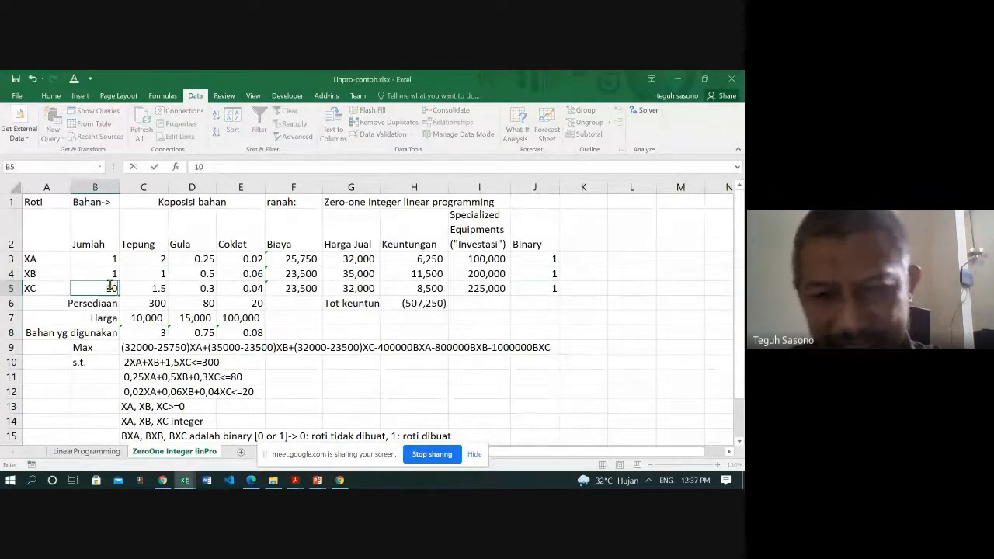
type("00")
key("Up")
type("00")
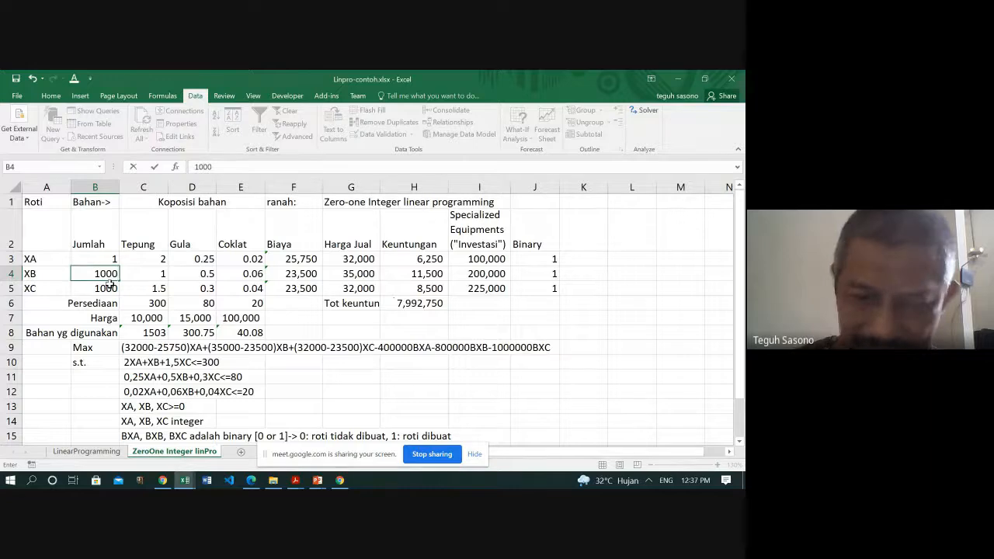
key("Up")
type("1")
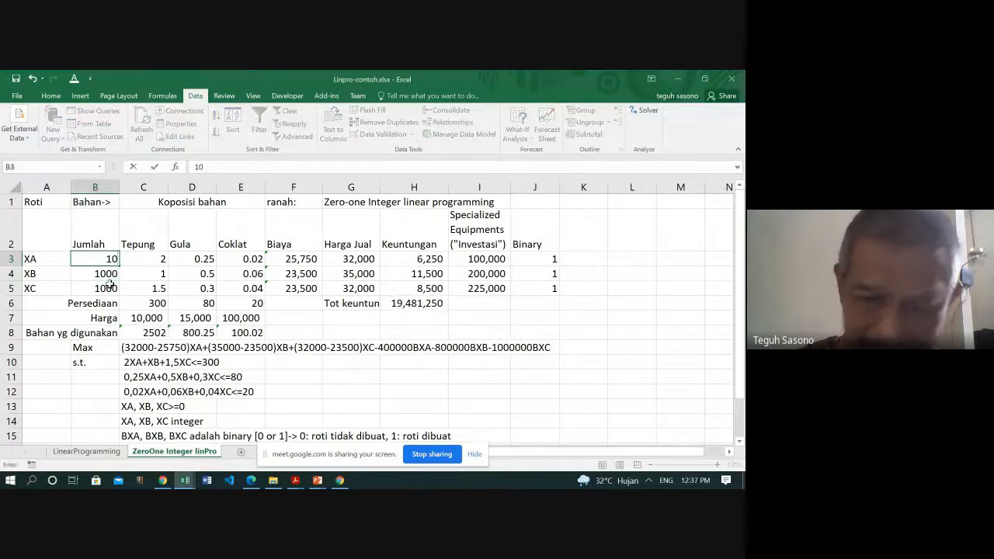
type("0")
key("Return")
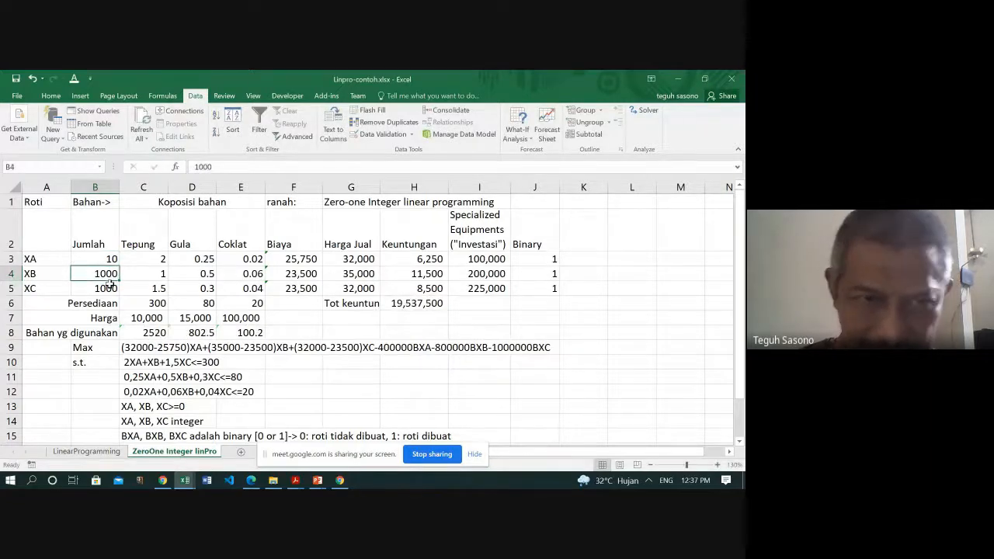
- Solve the model with GRG Nonlinear from the new starting quantities, keep the Solver solution and check the total profit formula in H6
left_click(645, 109)
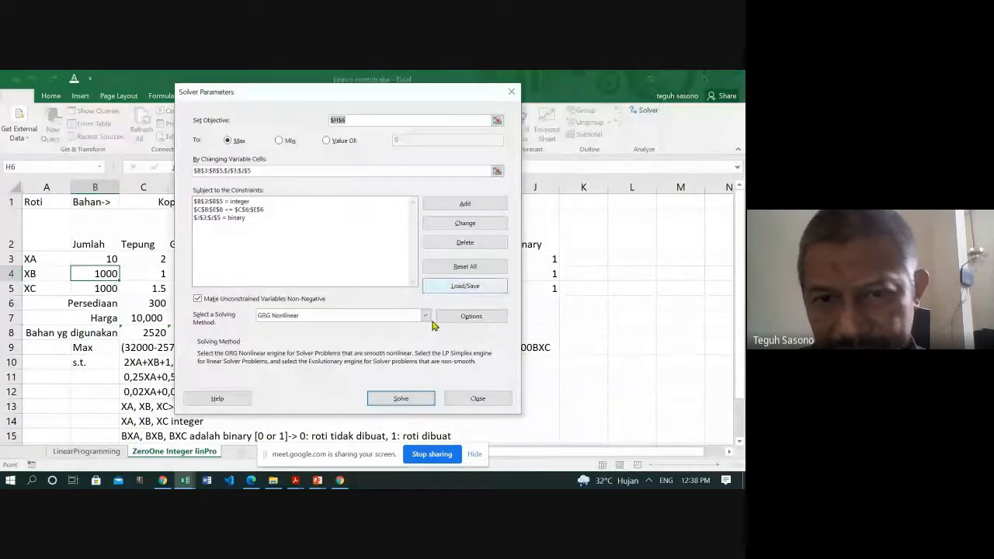
left_click(401, 398)
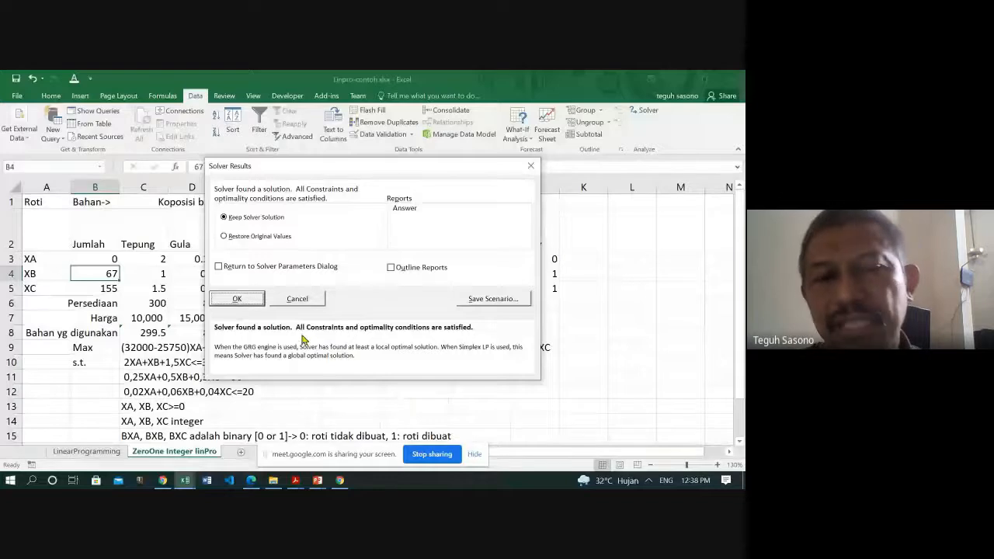
left_click(237, 299)
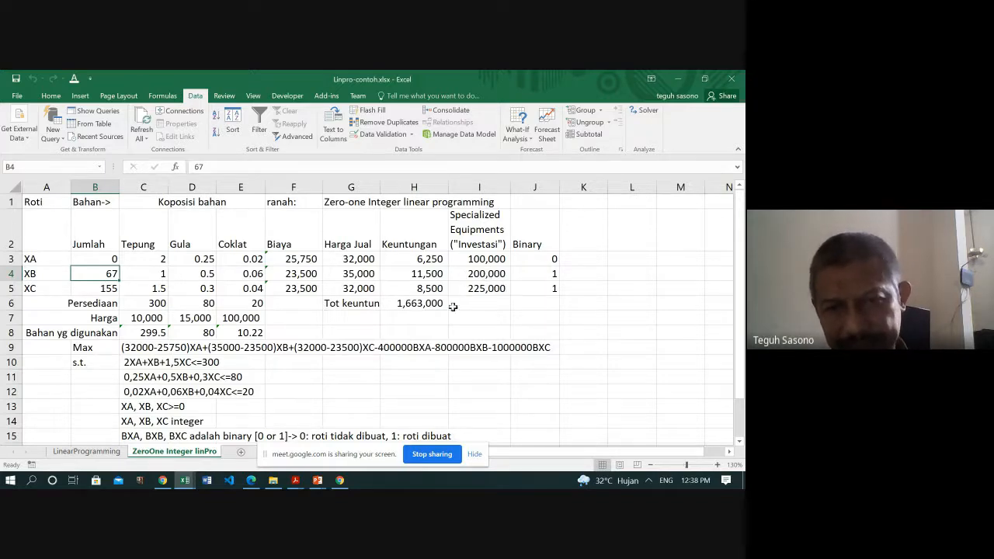
left_click(417, 304)
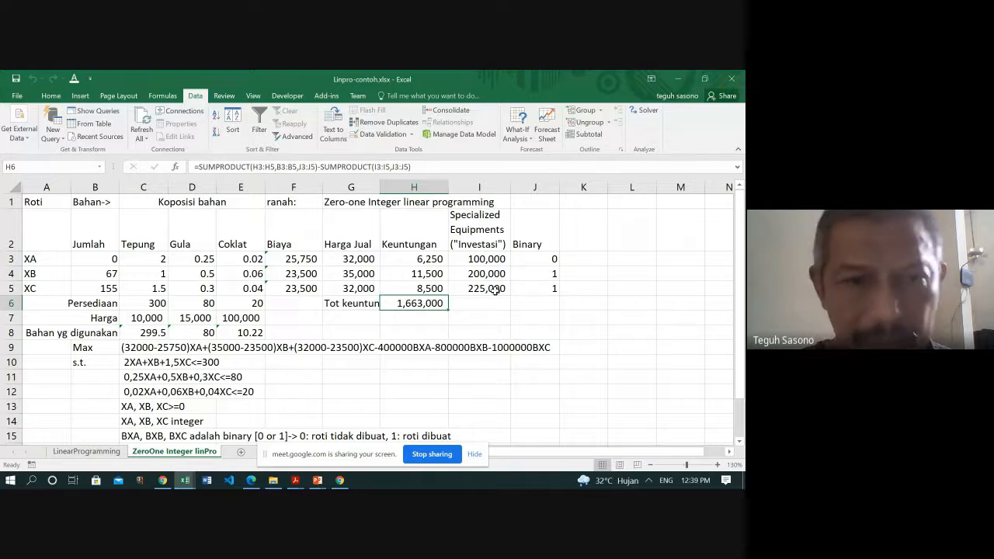
left_click(318, 395)
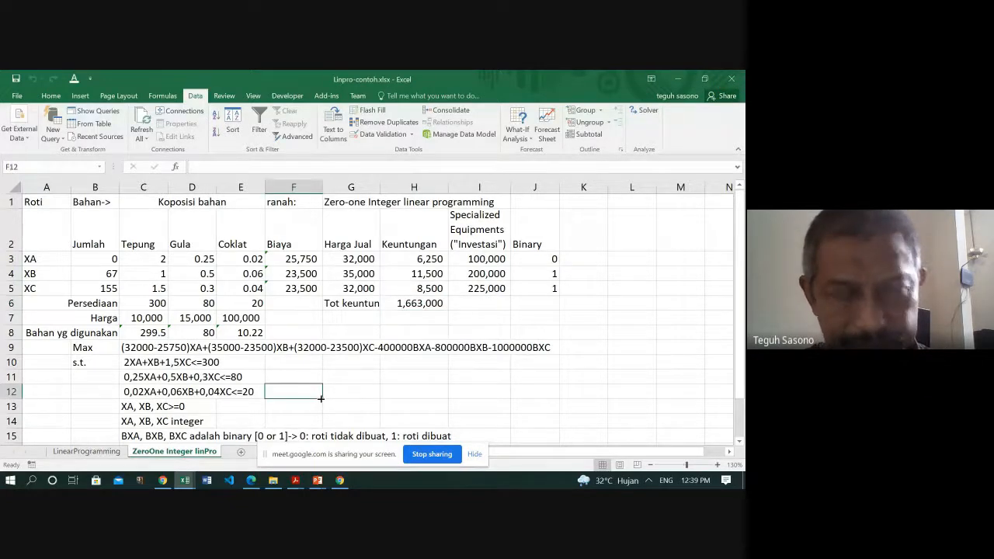
- Switch to Adobe Acrobat Reader and bring up the Introduction to Operations Research textbook PDF
left_click(274, 483)
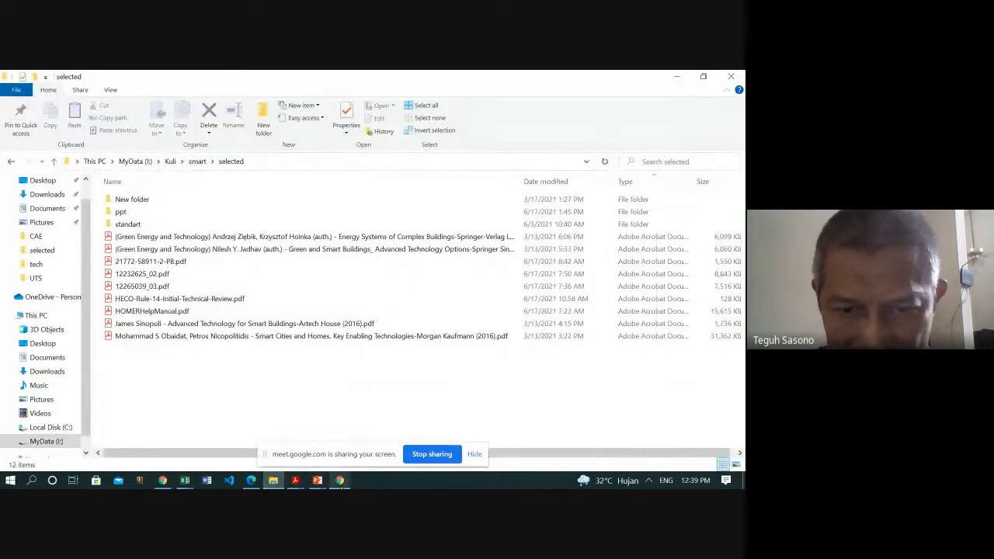
mouse_move(296, 482)
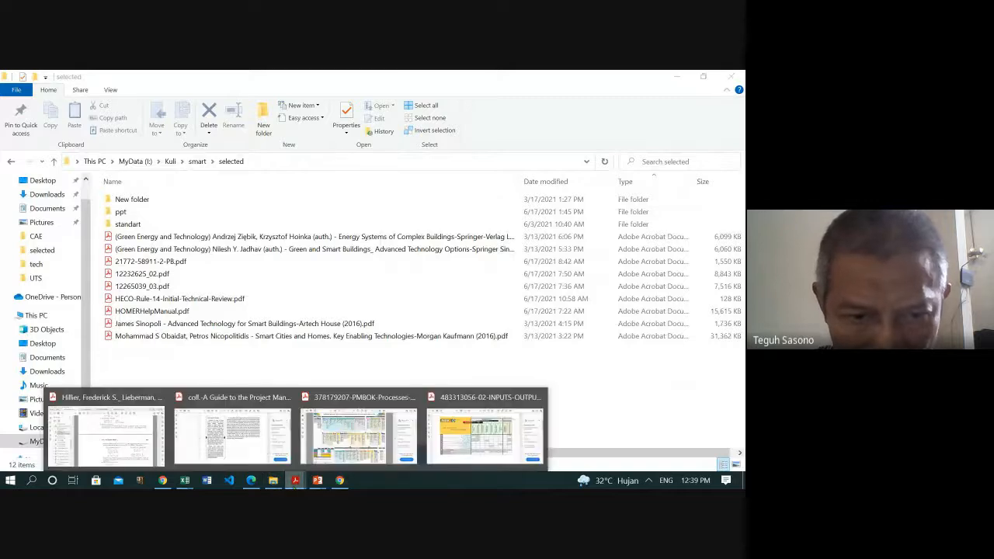
left_click(106, 435)
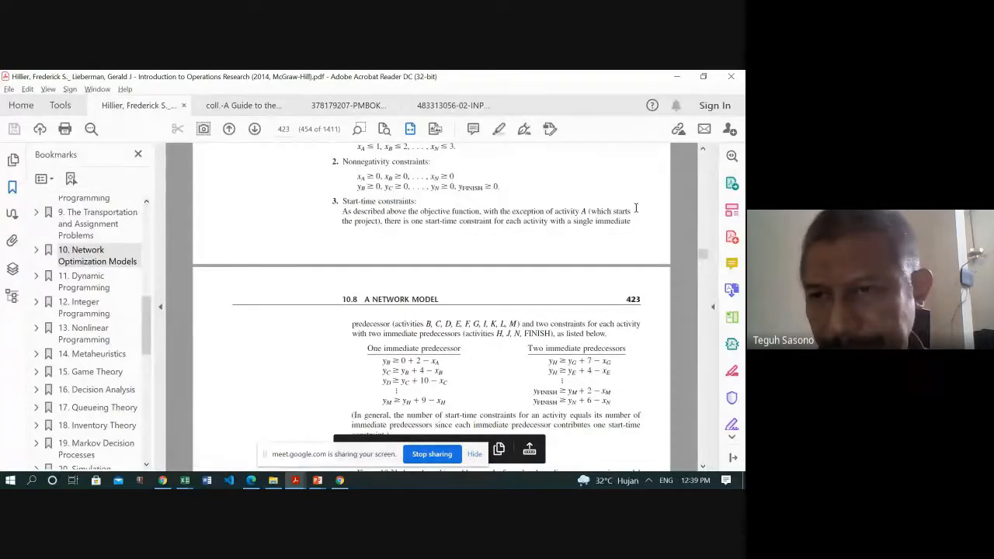
- Page back through section 10.8 on the project time-cost trade-off, then return to the textbook's cover
left_click(703, 166)
left_click(703, 165)
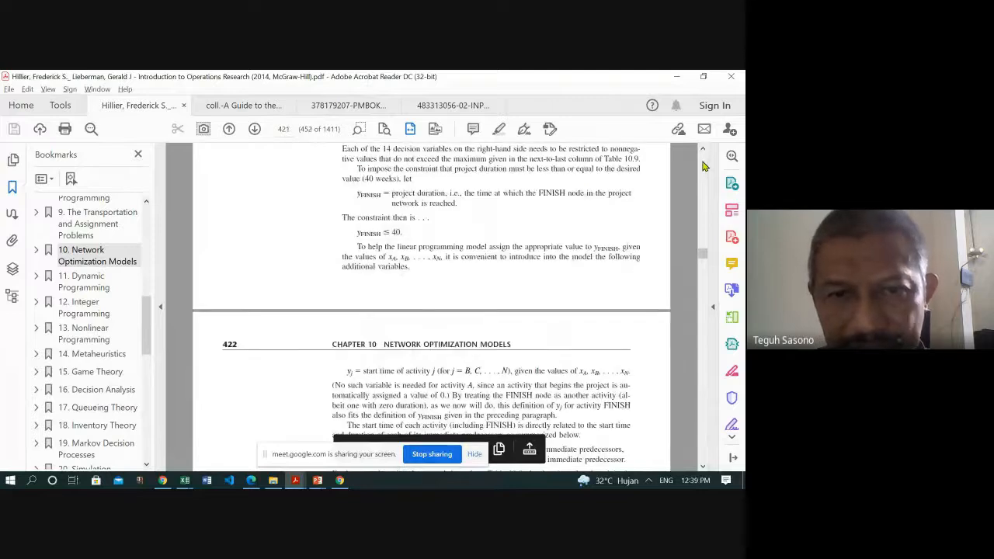
left_click(703, 166)
left_click(703, 165)
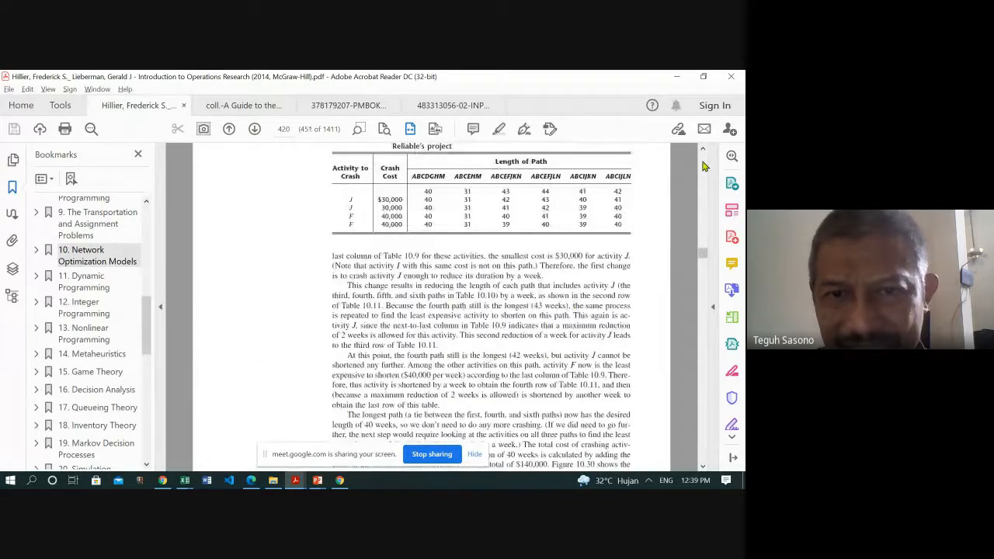
left_click(703, 166)
left_click(702, 166)
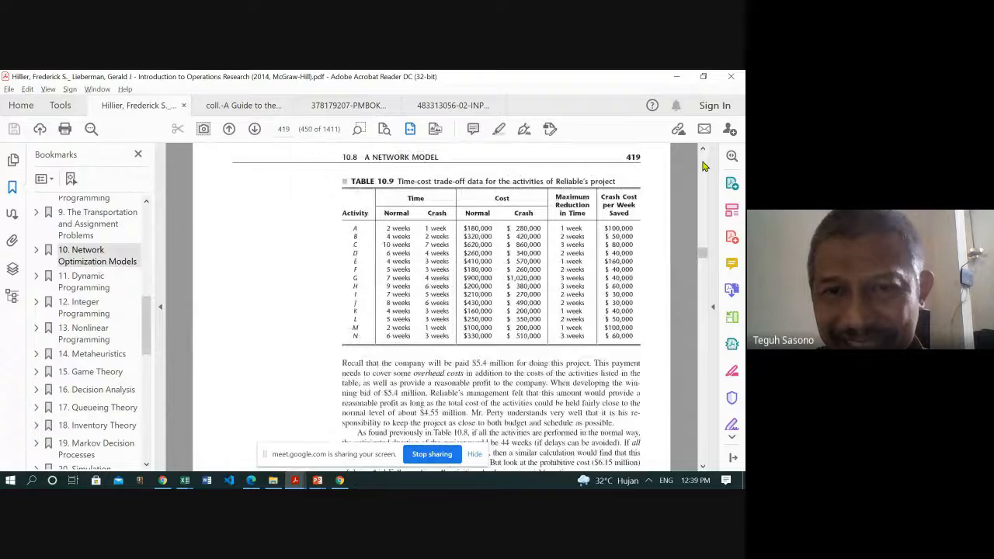
left_click(702, 166)
left_click(702, 165)
left_click(702, 165)
left_click(703, 166)
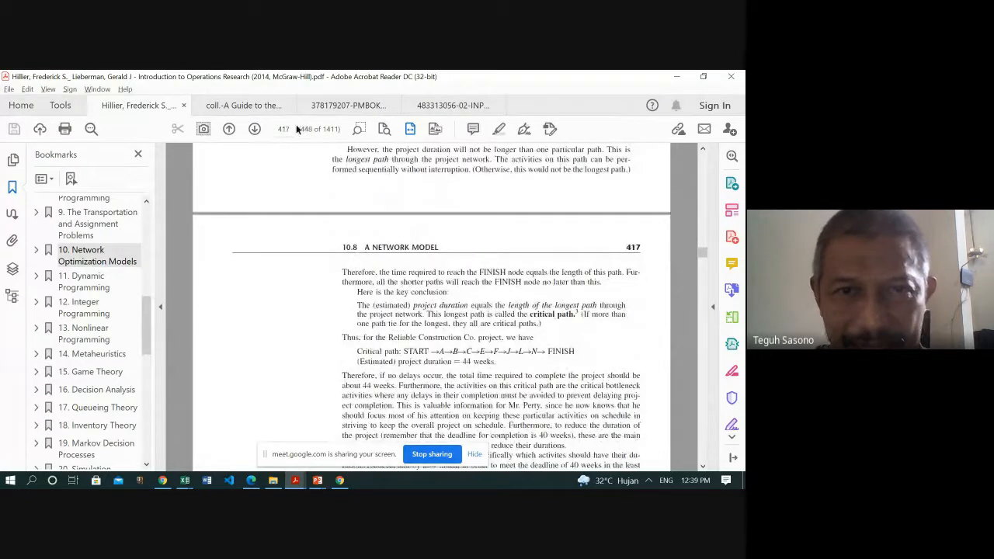
left_click(703, 165)
left_click(703, 165)
left_click(703, 165)
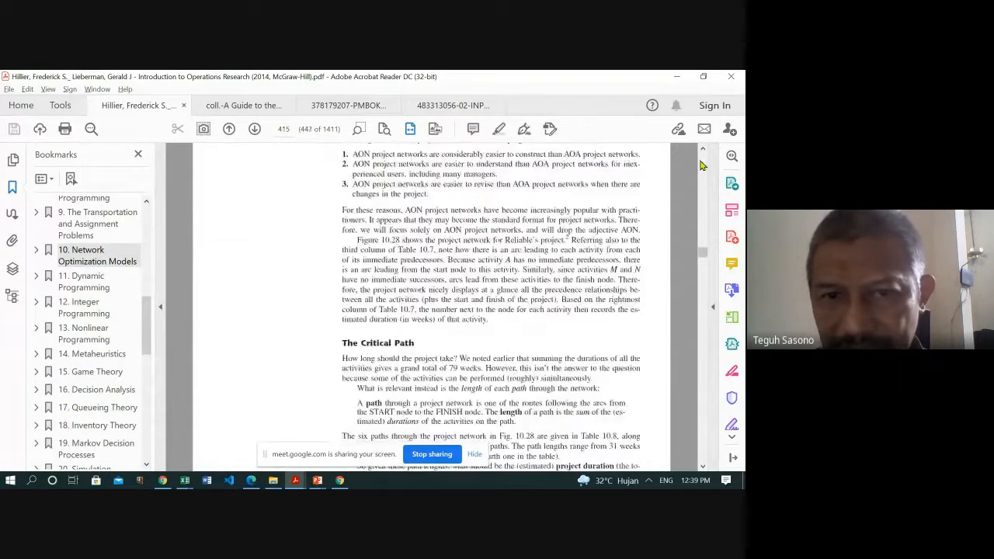
left_click(703, 165)
left_click(703, 166)
left_click(703, 166)
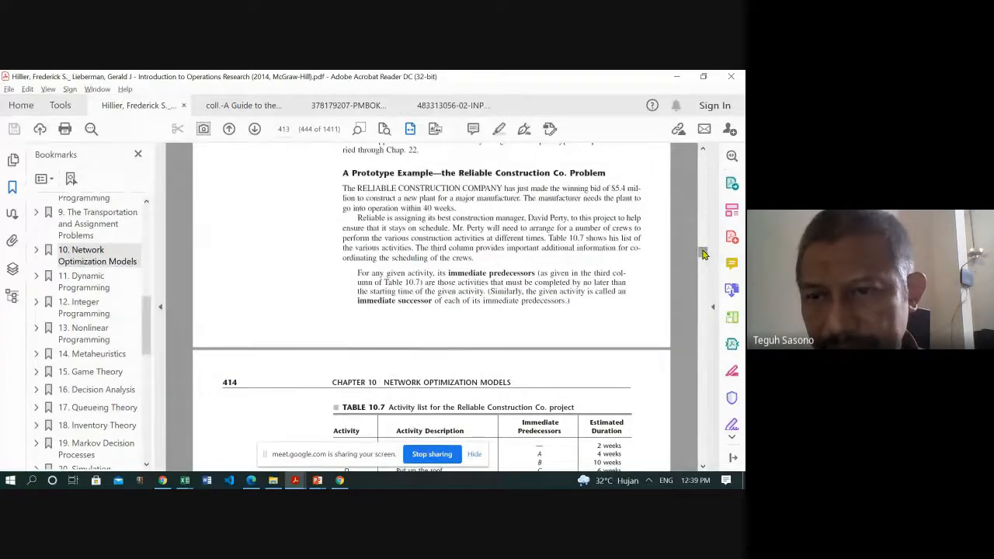
left_click_drag(703, 252, 704, 148)
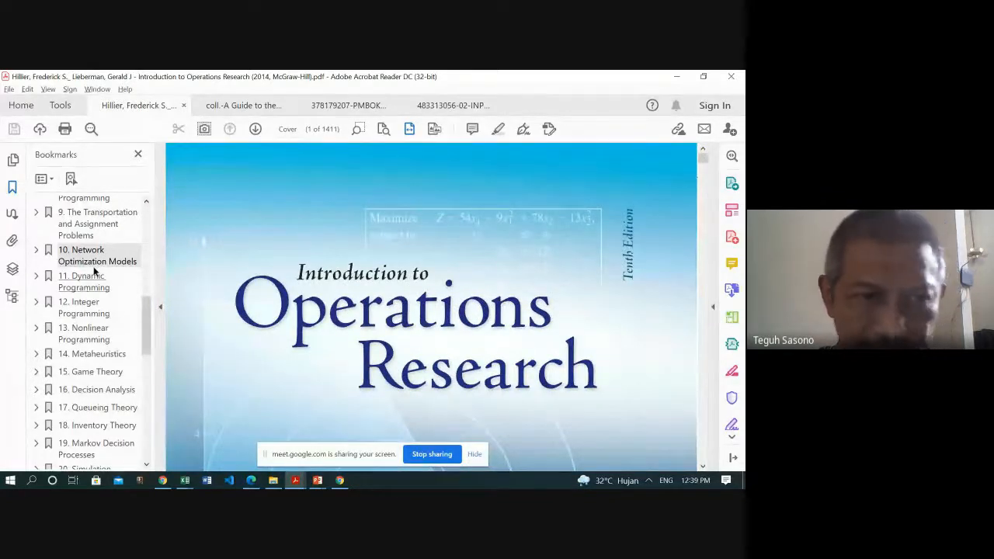
- Expand the bookmarks of chapter 10, Network Optimization Models, and go to section 10.8 on optimizing a project's time-cost trade-off
left_click(34, 252)
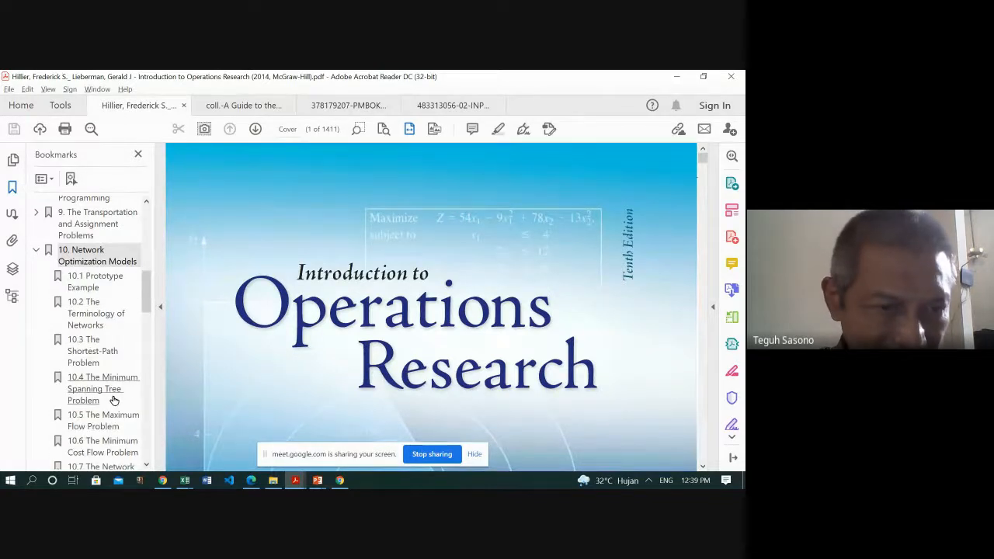
scroll(113, 398, "down", 3)
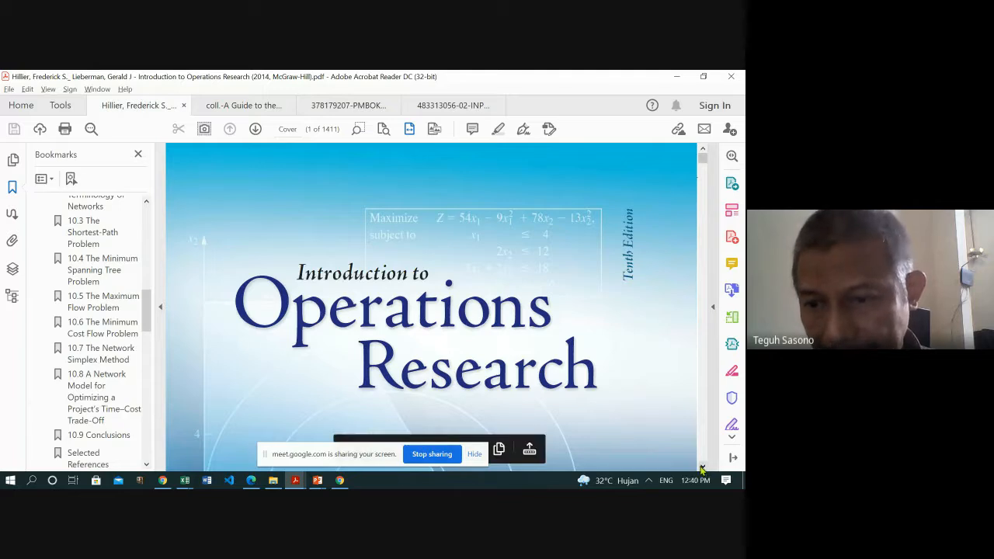
scroll(701, 469, "down", 5)
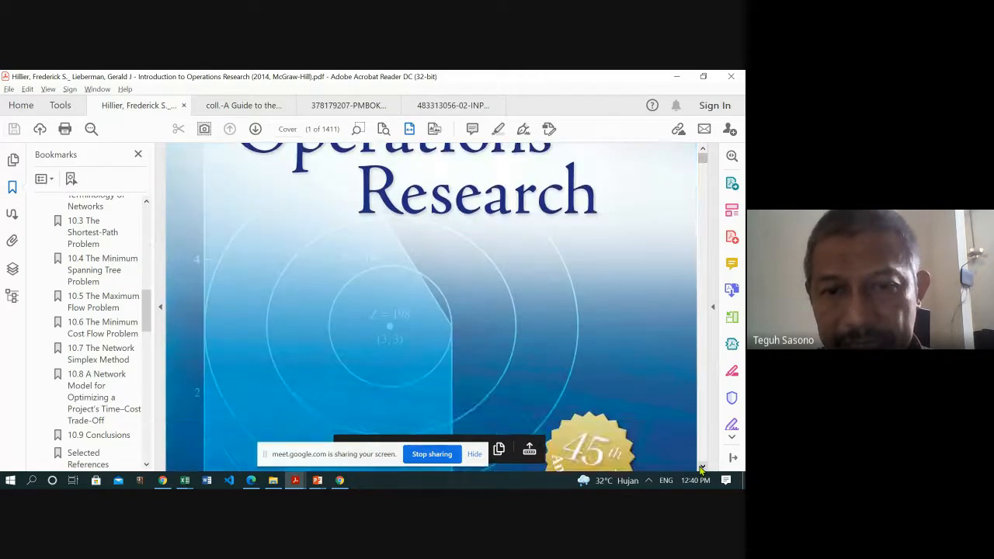
scroll(701, 469, "down", 3)
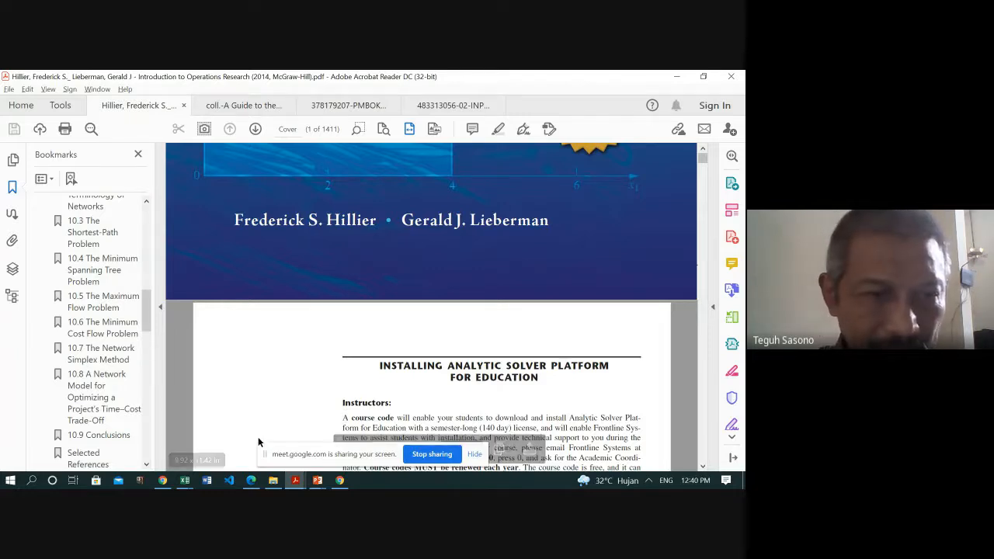
left_click(90, 389)
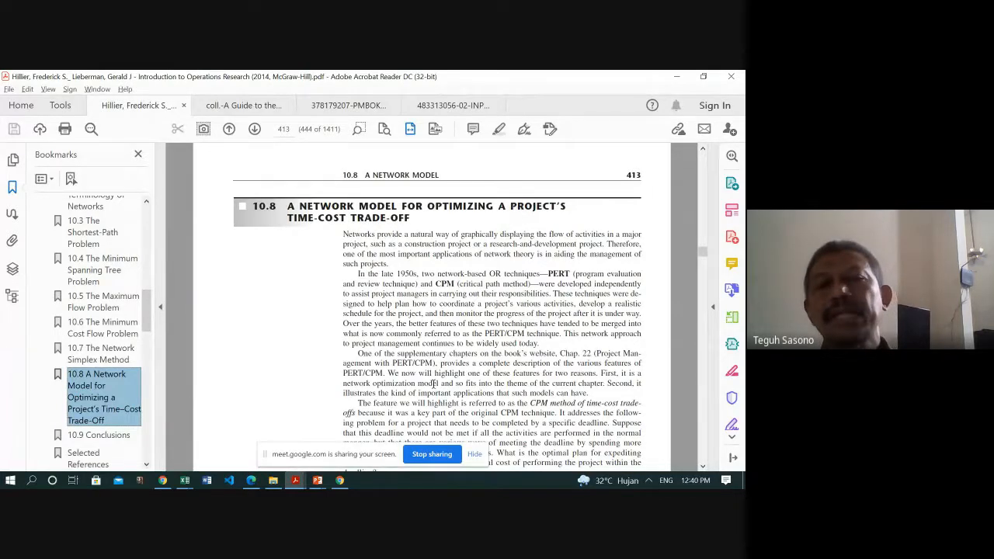
- Read on through section 10.8 to the Reliable Construction Co. activity list in Table 10.7
left_click(705, 468)
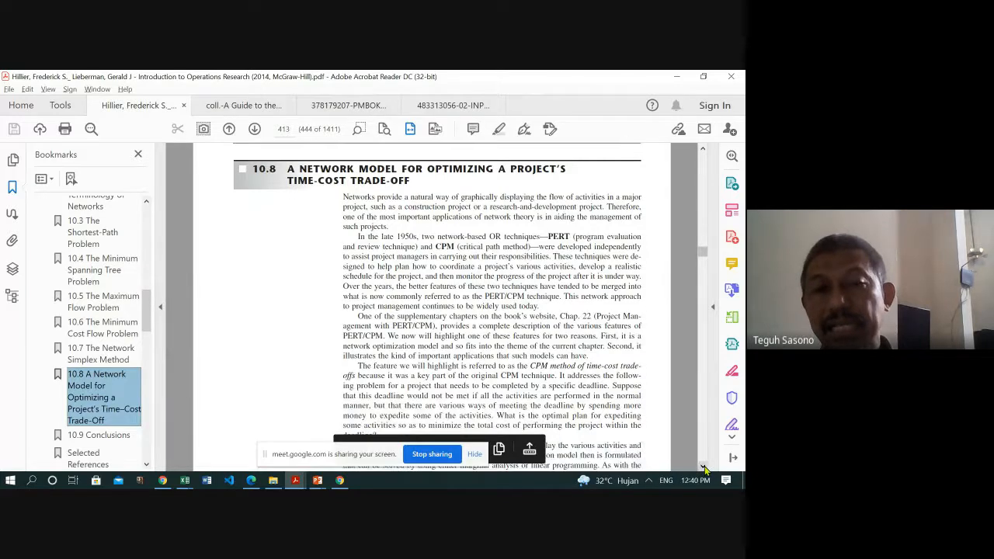
left_click(705, 468)
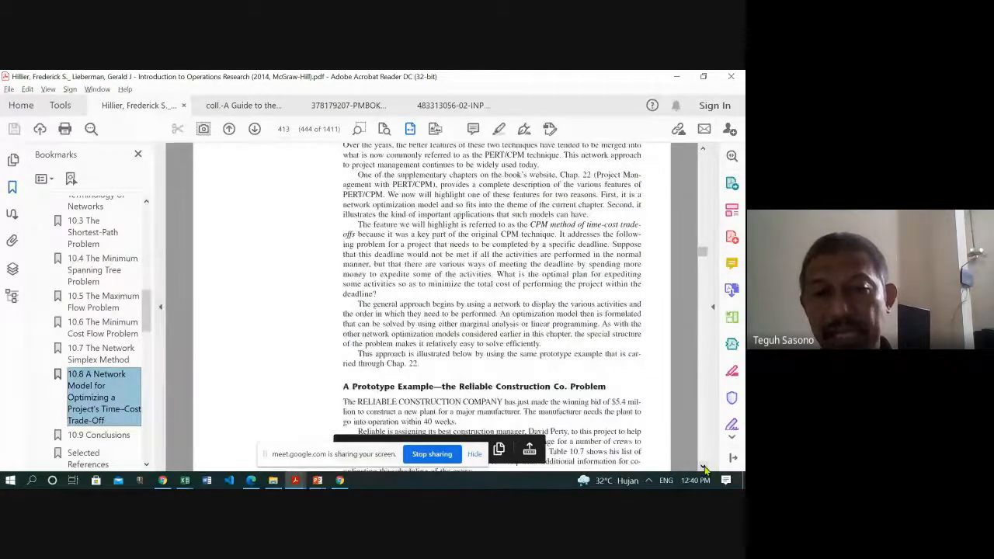
left_click(705, 468)
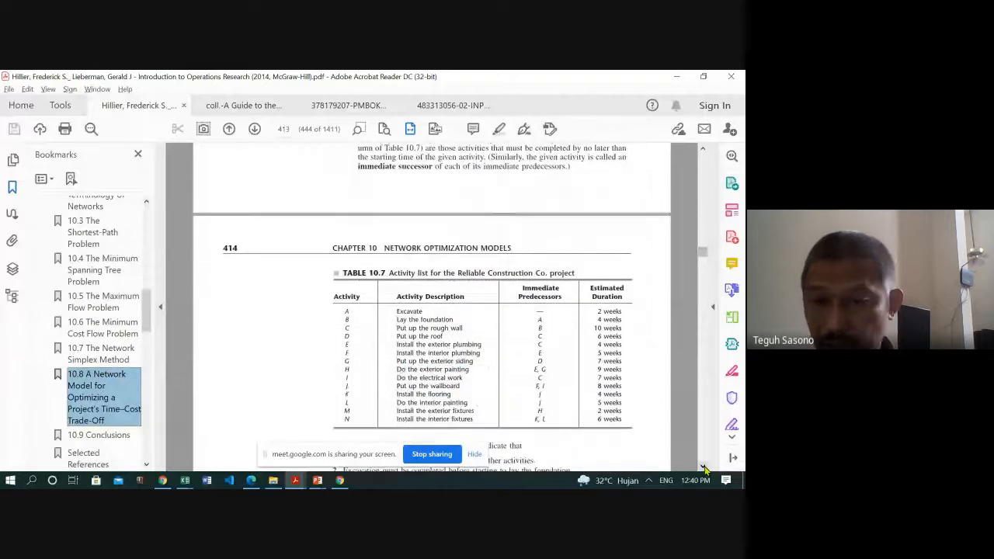
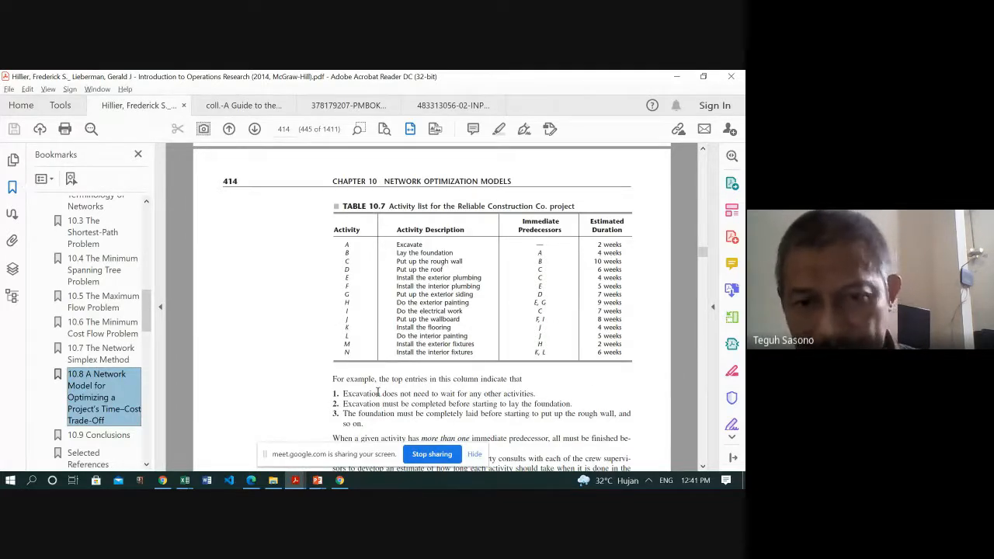
- Read on from Table 10.7 through the AOA and AON network types and the critical path introduction to the project network in Figure 10.28
scroll(464, 381, "down", 10)
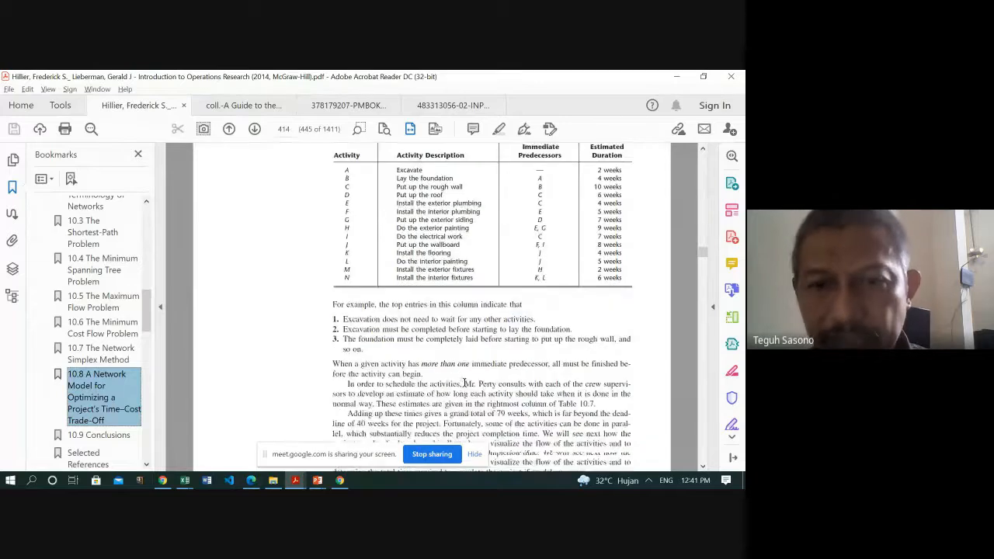
scroll(464, 386, "down", 8)
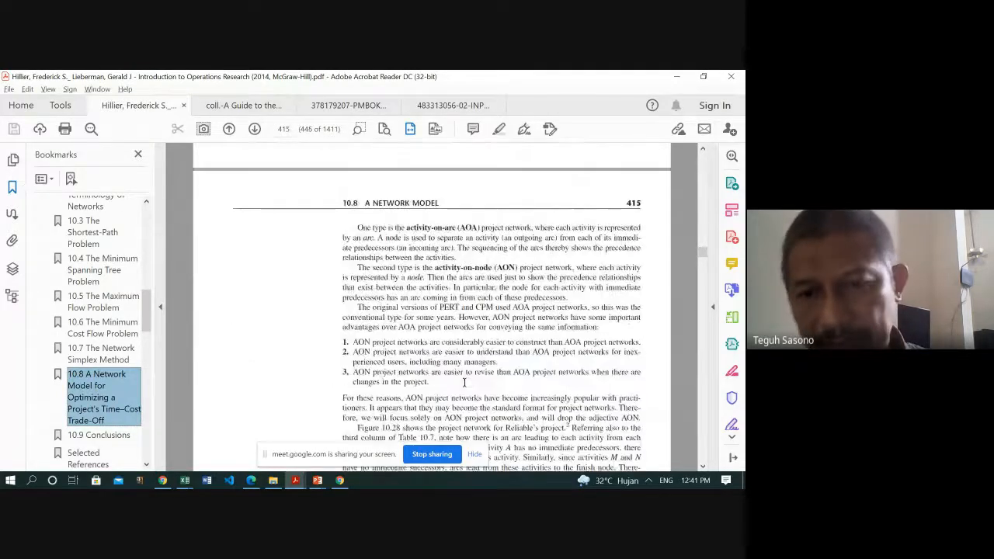
scroll(465, 383, "up", 4)
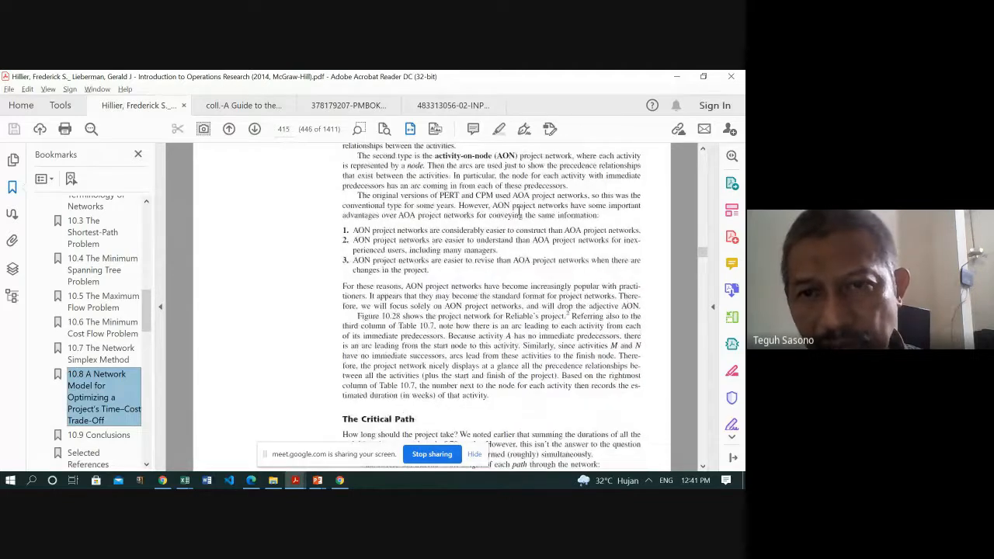
scroll(475, 372, "down", 6)
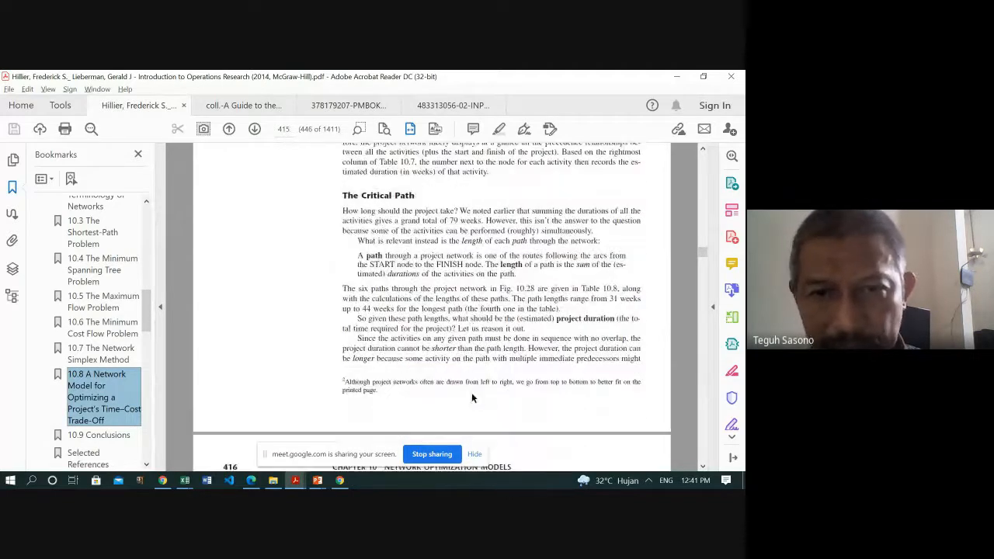
scroll(545, 339, "down", 6)
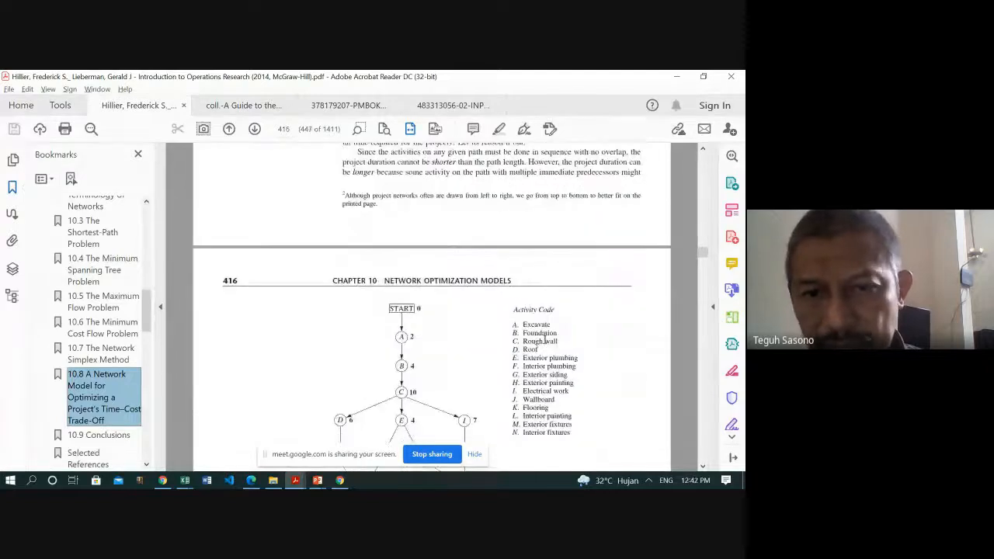
scroll(544, 338, "down", 4)
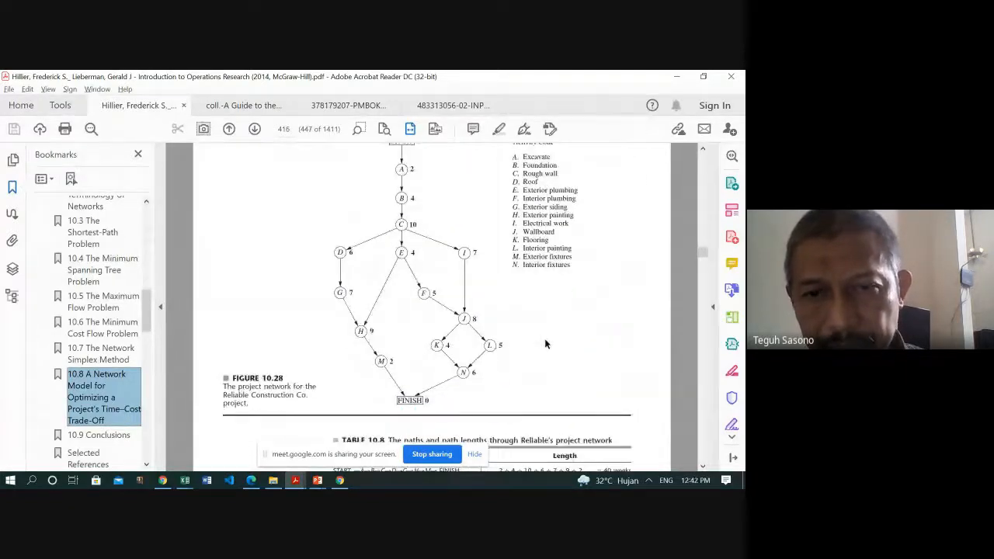
scroll(546, 344, "up", 1)
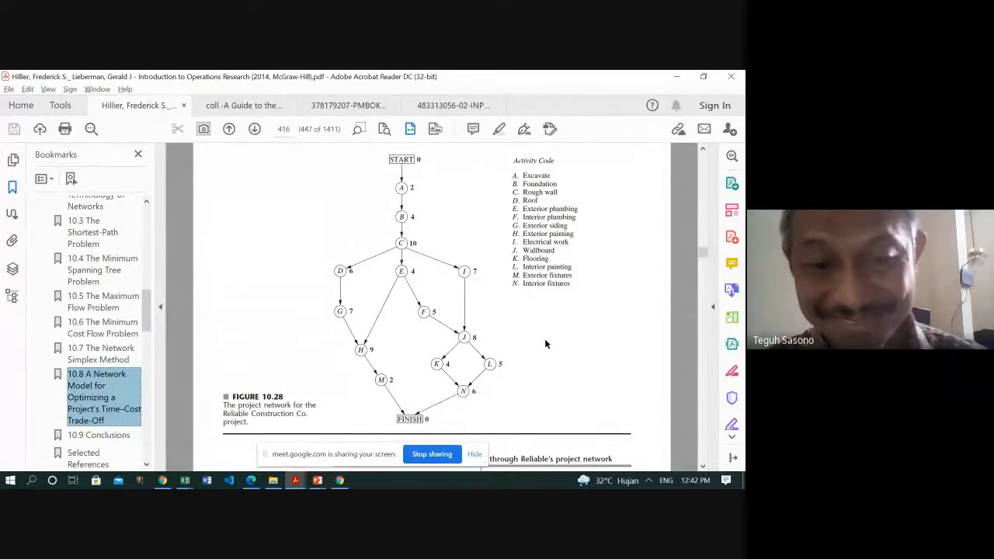
- Switch to the Google Meet call in Chrome to check on it, then return to the Hillier textbook in Adobe Acrobat Reader
left_click(339, 481)
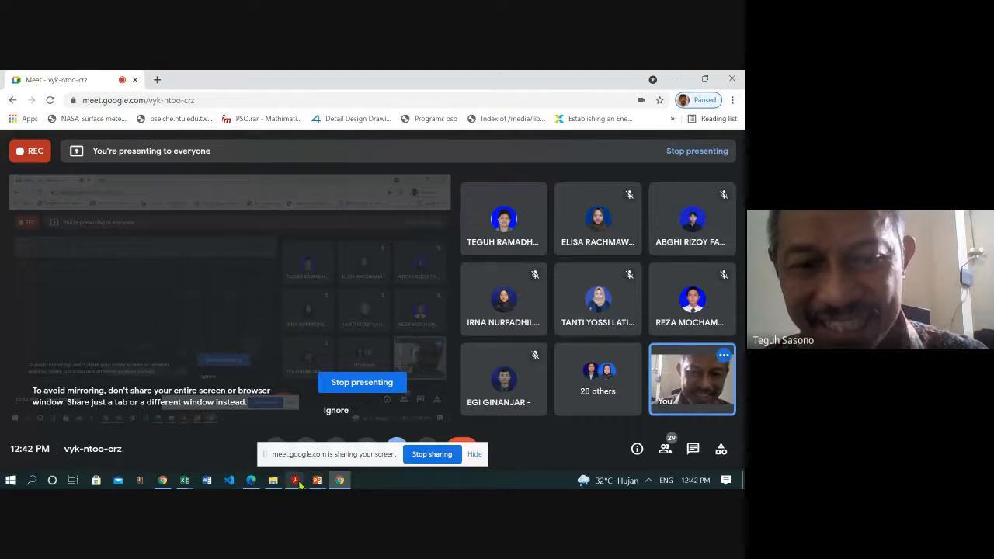
mouse_move(299, 485)
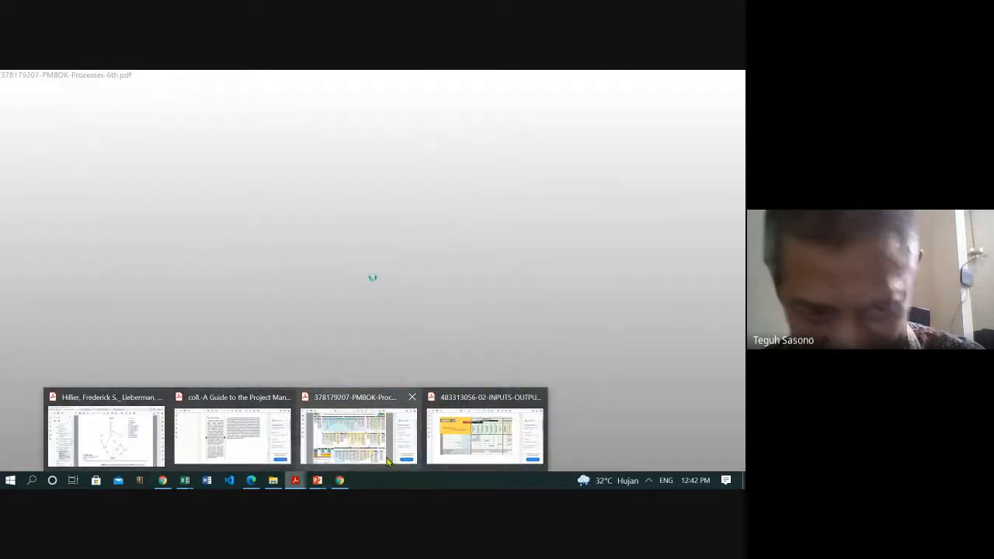
mouse_move(325, 463)
left_click(122, 453)
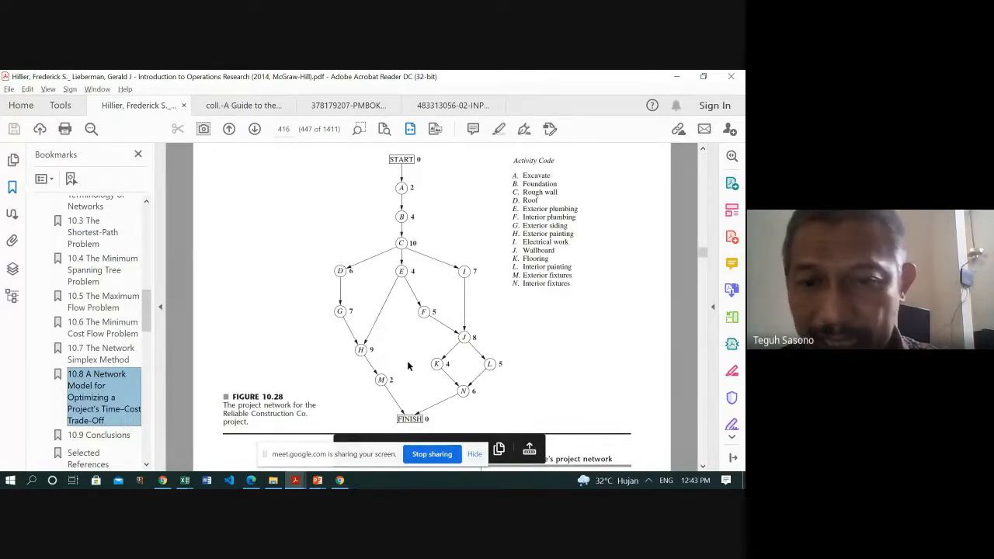
- Review the path lengths in Table 10.8, skim ahead to Figure 10.29, then return to the critical path conclusion on page 417
scroll(407, 381, "down", 4)
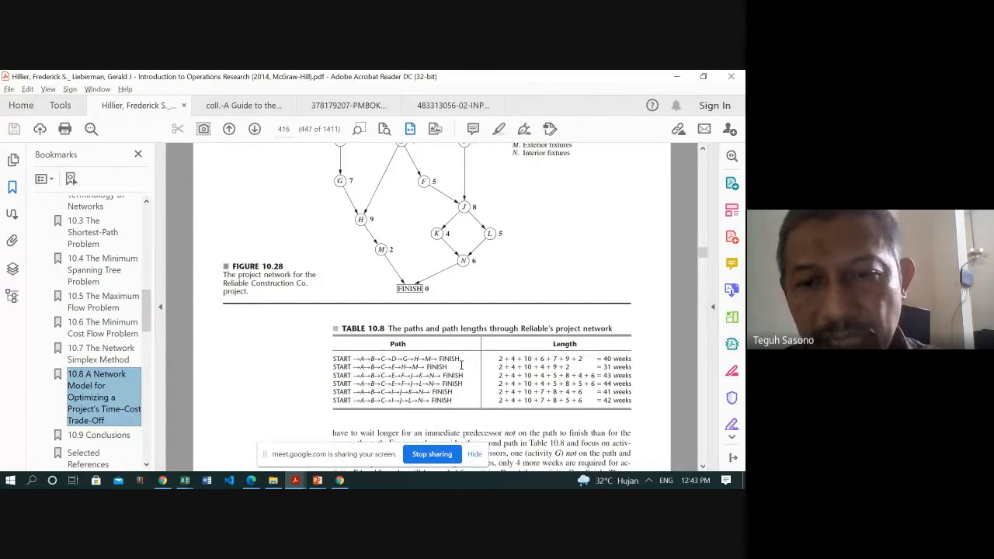
scroll(418, 383, "down", 10)
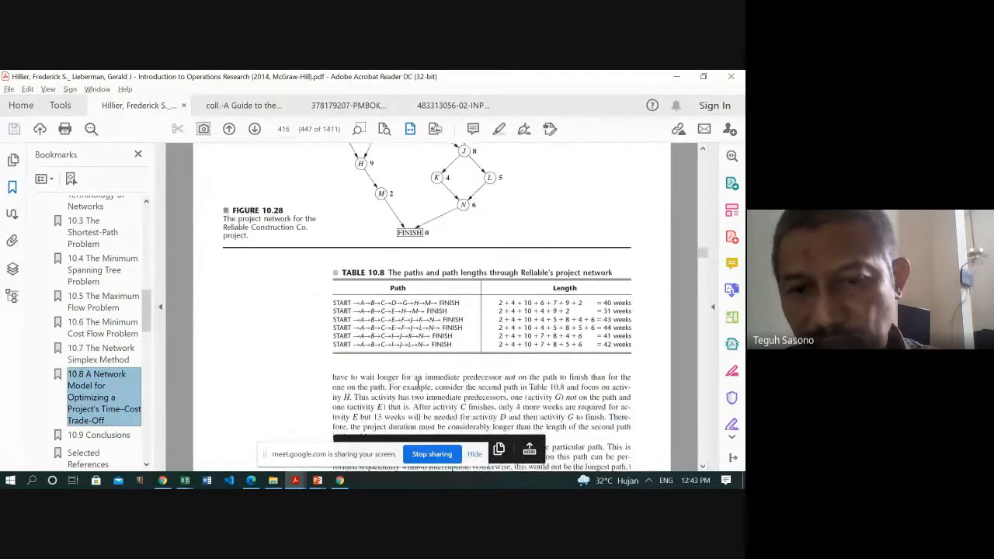
scroll(418, 383, "down", 7)
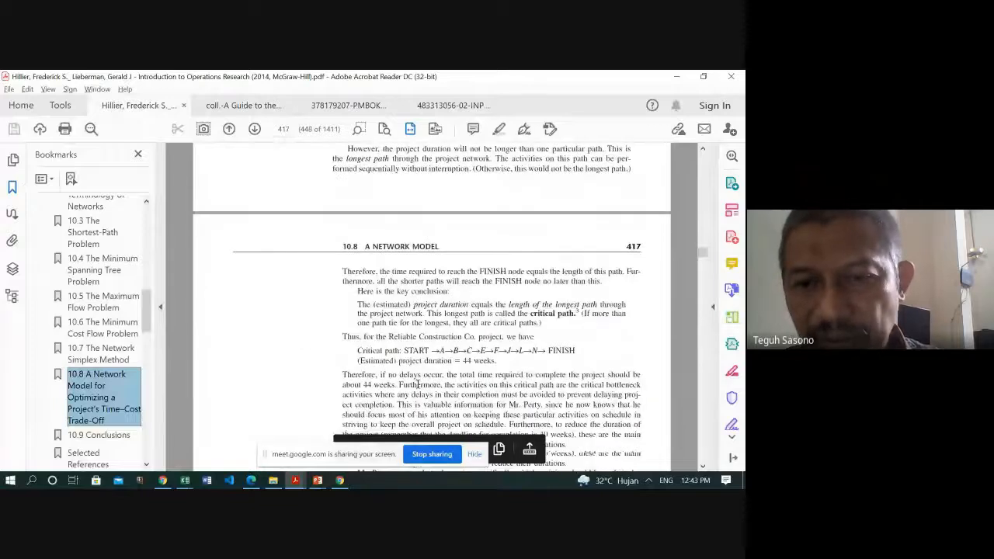
scroll(417, 383, "down", 10)
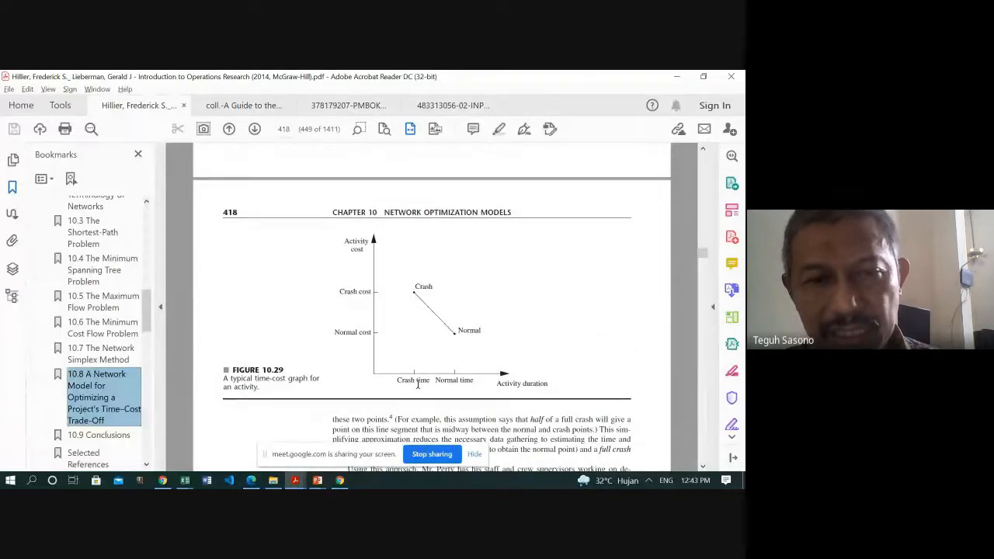
scroll(418, 383, "up", 8)
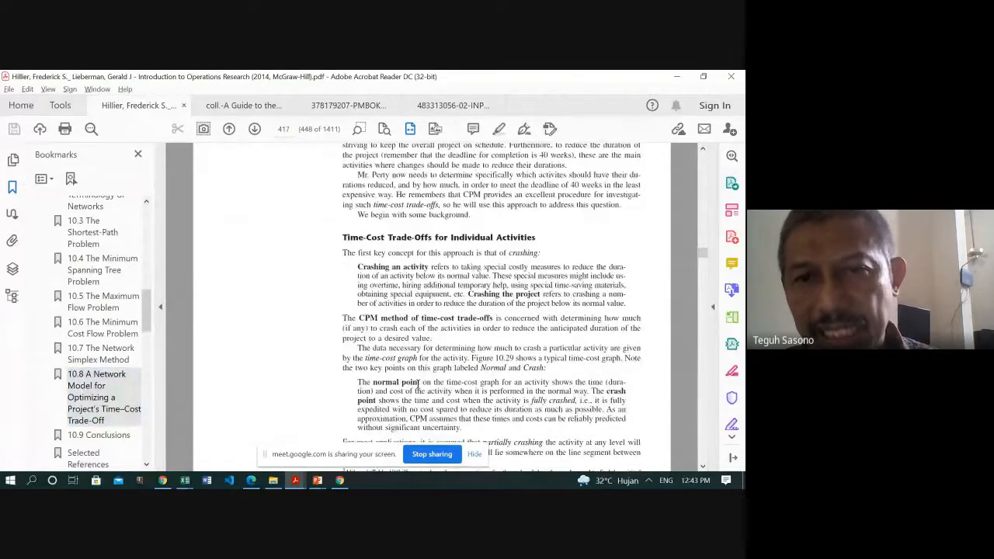
scroll(418, 384, "up", 10)
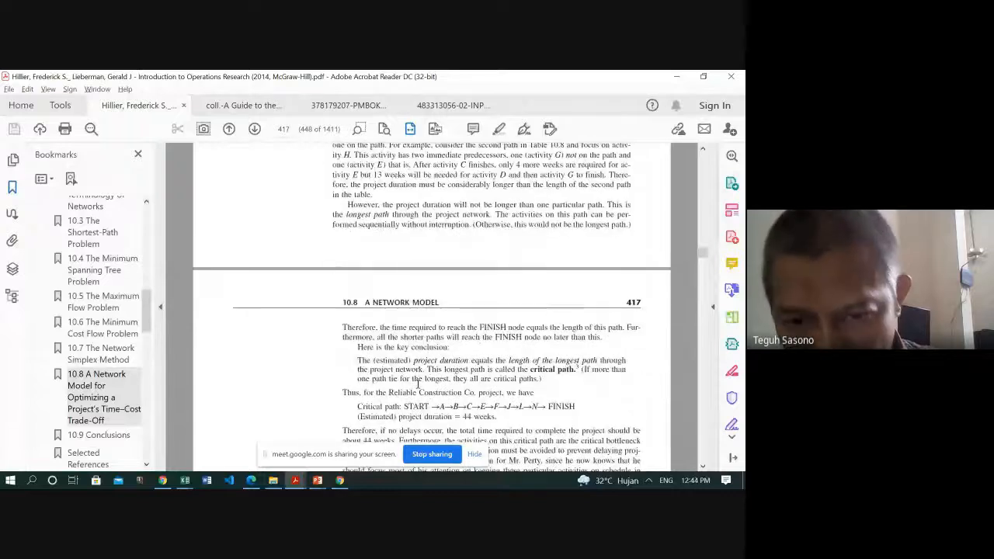
scroll(418, 384, "down", 2)
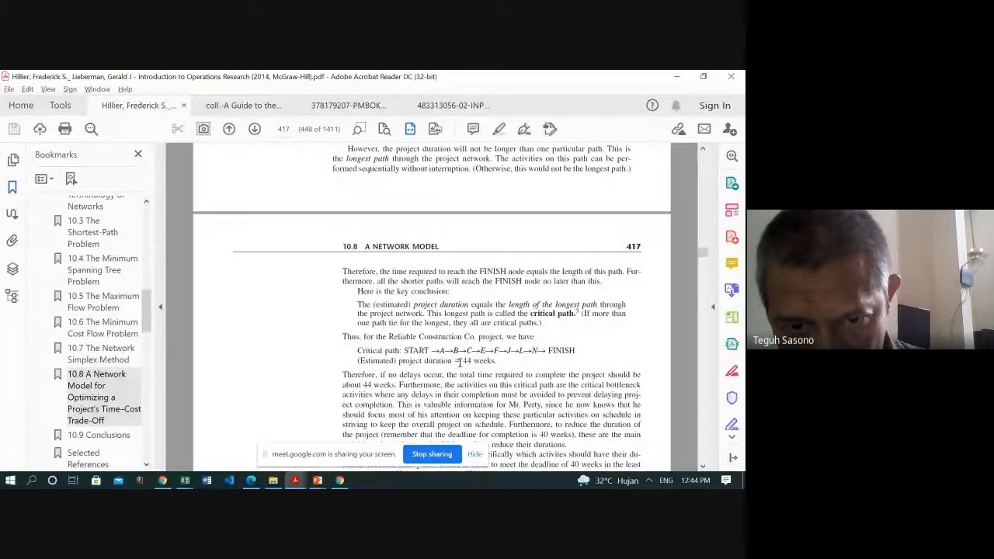
- Mark the estimated project duration "44 weeks" in the text, then the completion deadline "40 weeks" in the paragraph below
left_click_drag(460, 362, 488, 362)
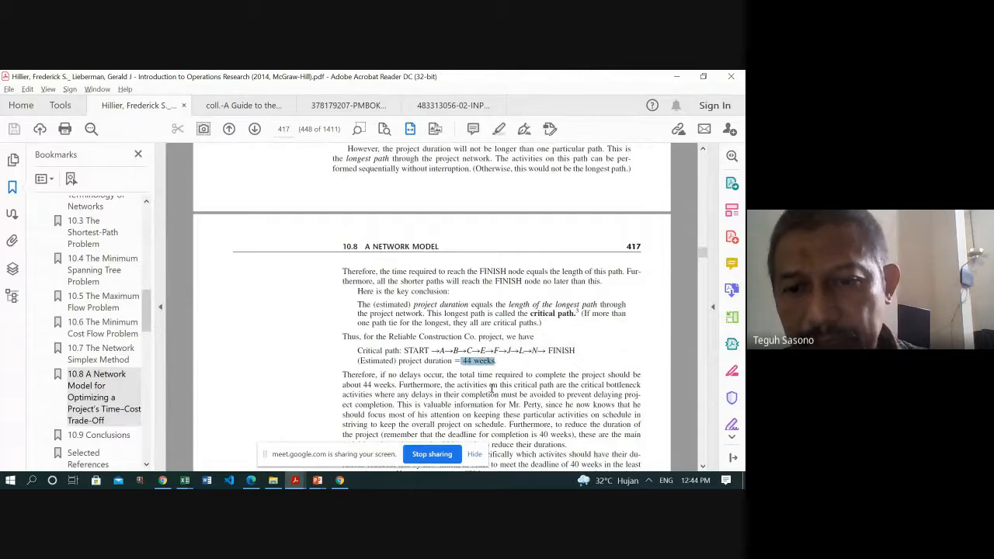
left_click(492, 389)
scroll(491, 388, "down", 4)
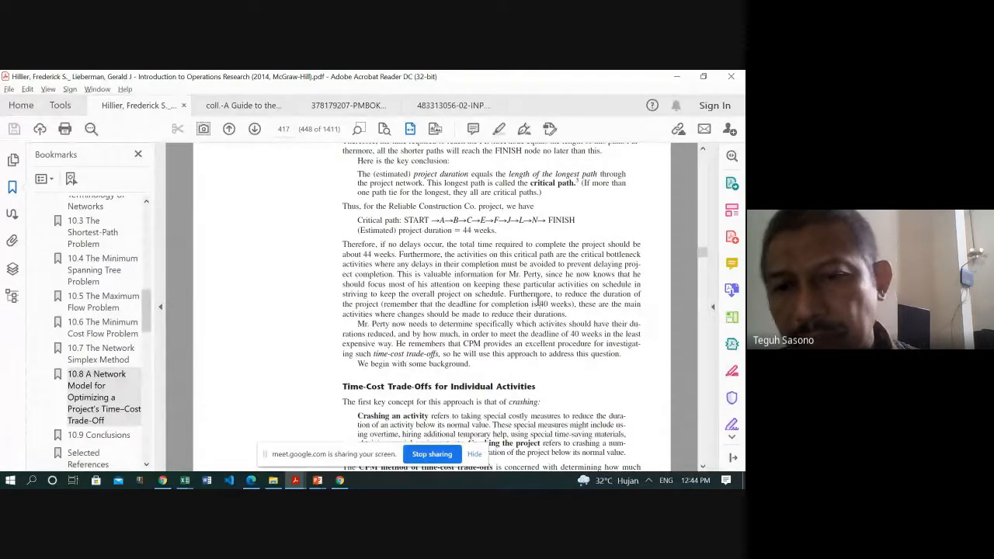
left_click_drag(539, 304, 572, 305)
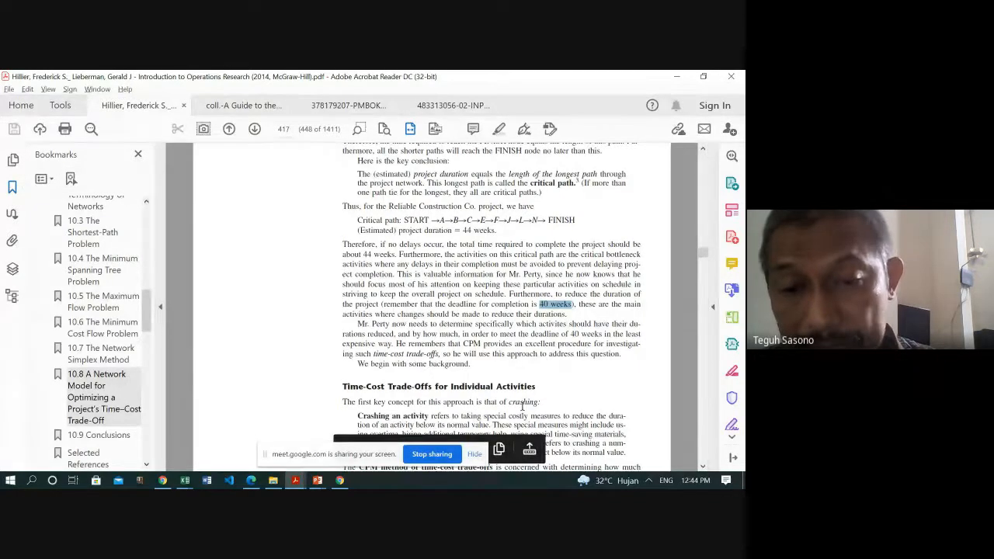
- Read through Time-Cost Trade-Offs for Individual Activities to the typical time-cost graph in Figure 10.29 on page 418
scroll(523, 405, "down", 4)
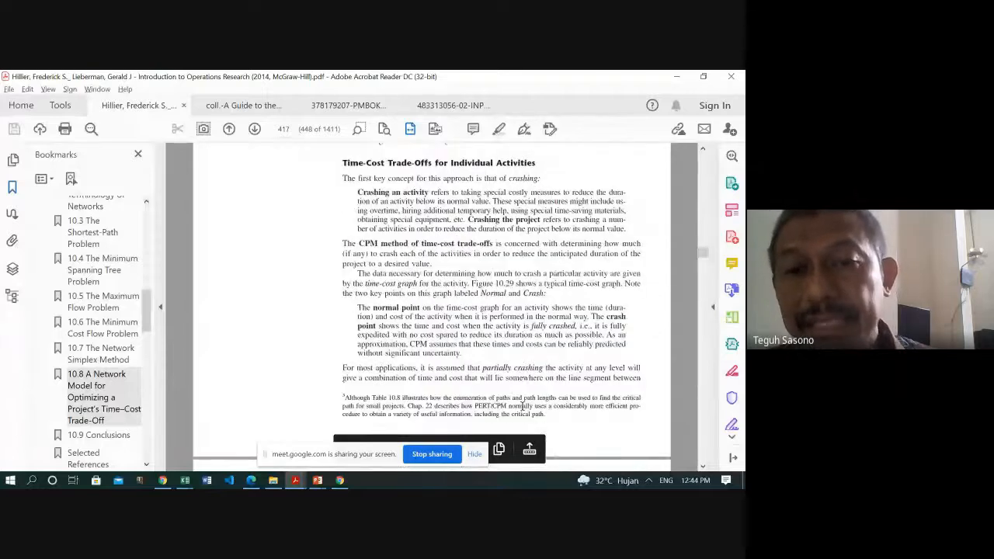
scroll(523, 406, "down", 1)
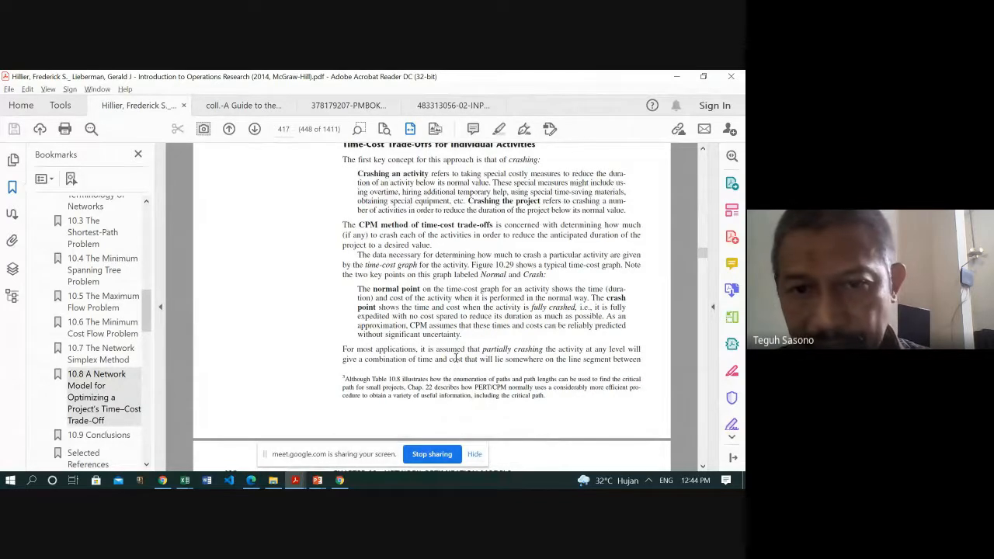
scroll(456, 356, "down", 5)
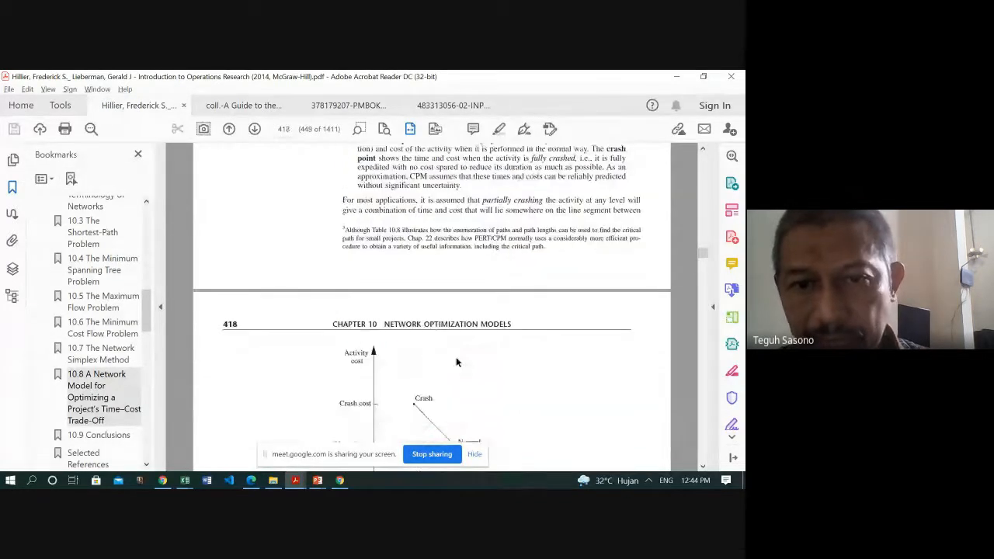
scroll(456, 362, "down", 4)
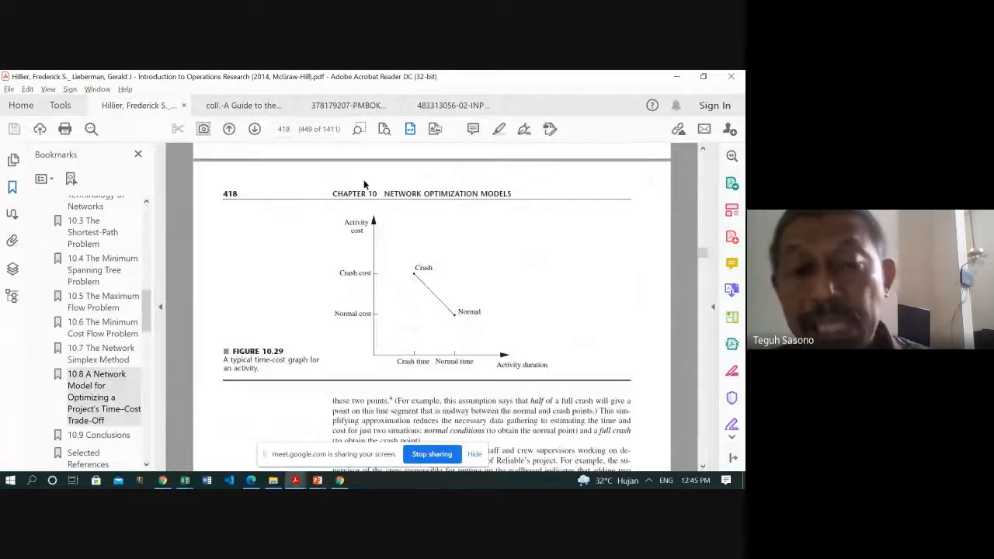